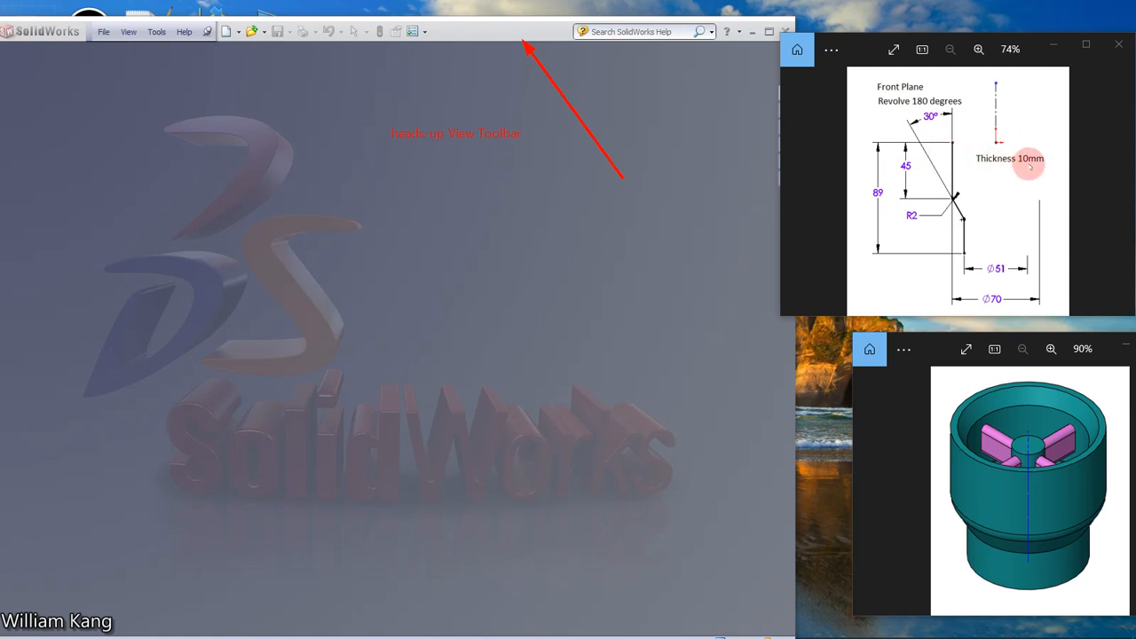
# Step: Create a new part document
pyautogui.click(236, 34)
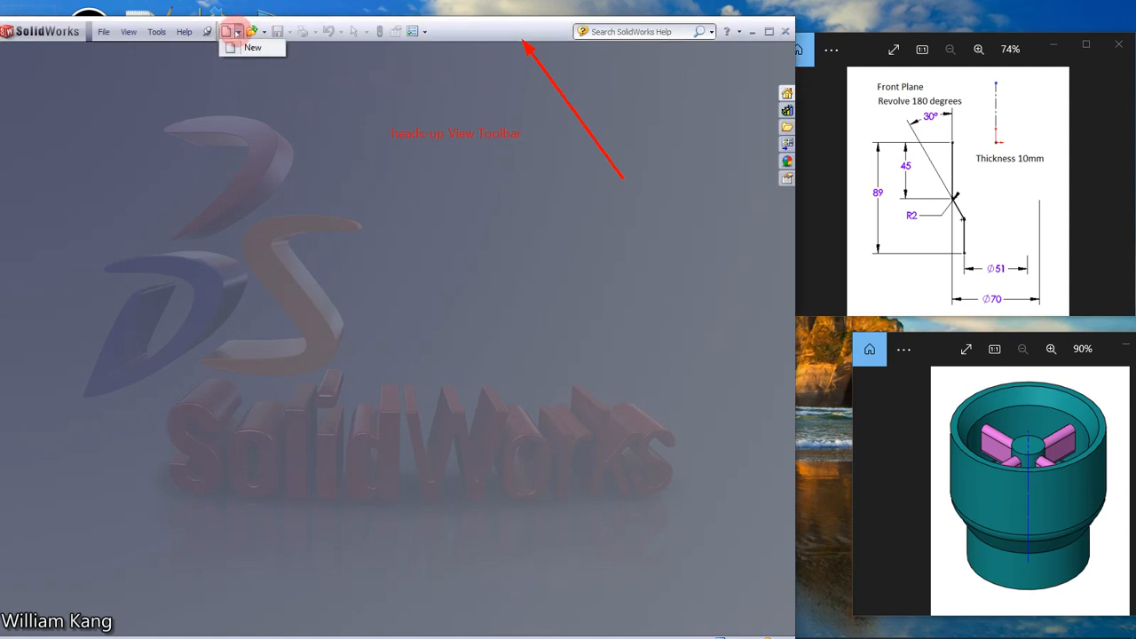
pyautogui.click(244, 48)
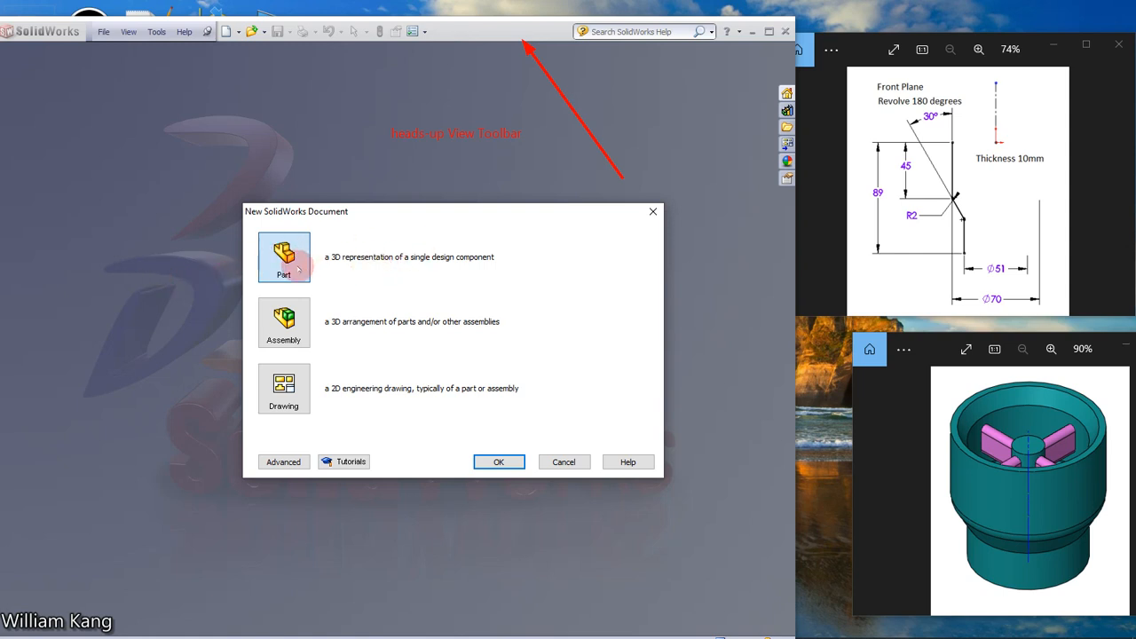
pyautogui.click(499, 461)
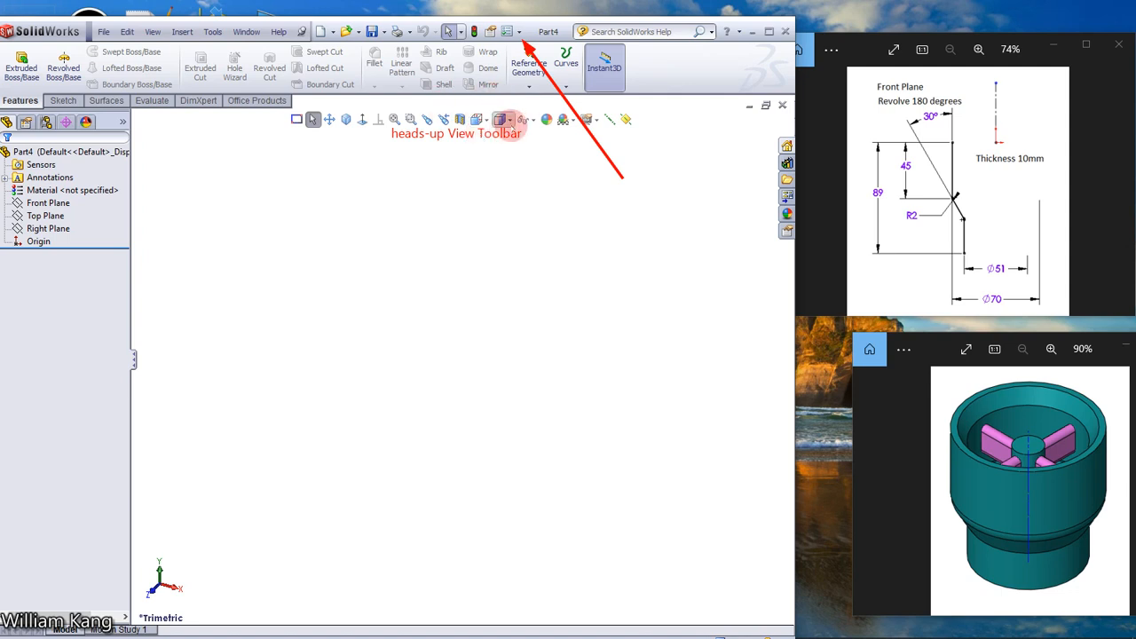
pyautogui.click(510, 120)
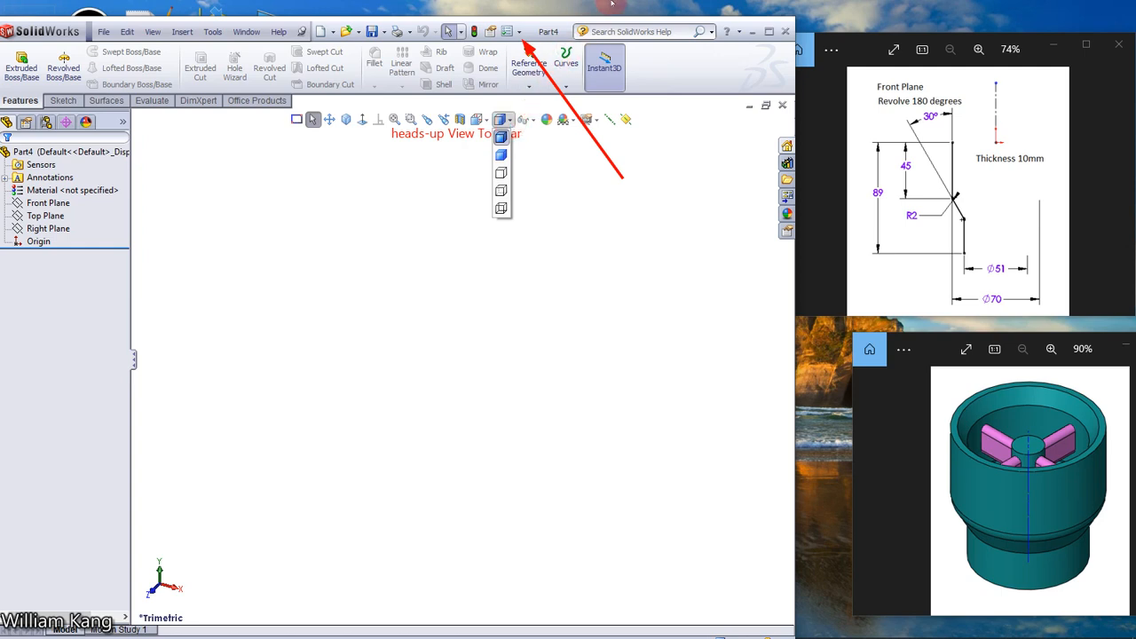
pyautogui.click(521, 34)
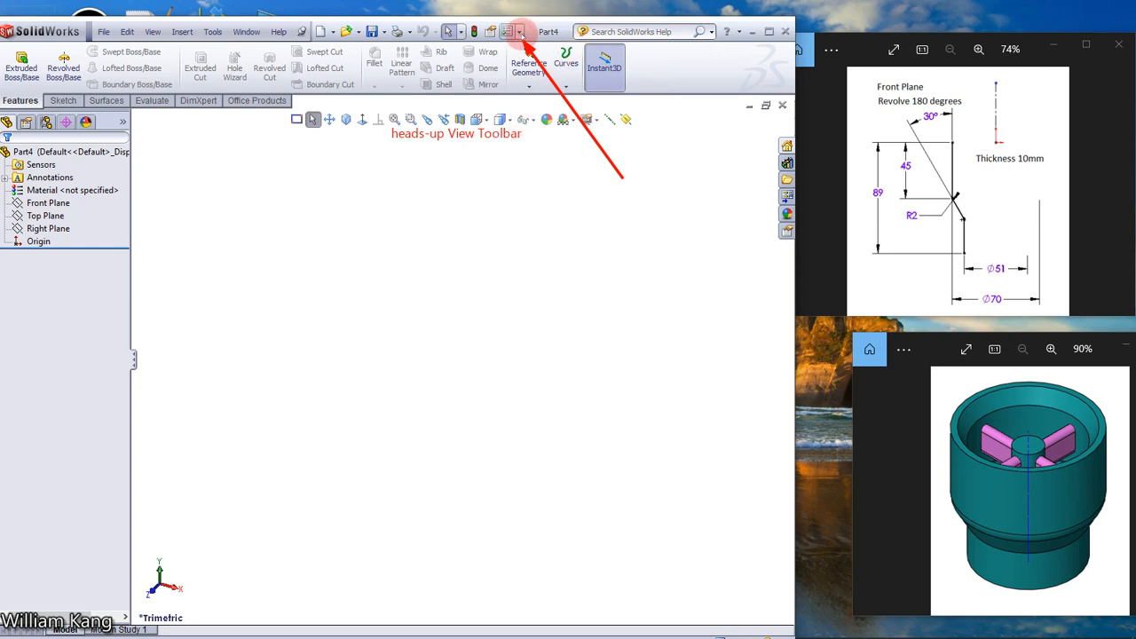
# Step: Customize the heads-up view toolbar by adding the Extend Entities command from the Sketch command category
pyautogui.click(520, 32)
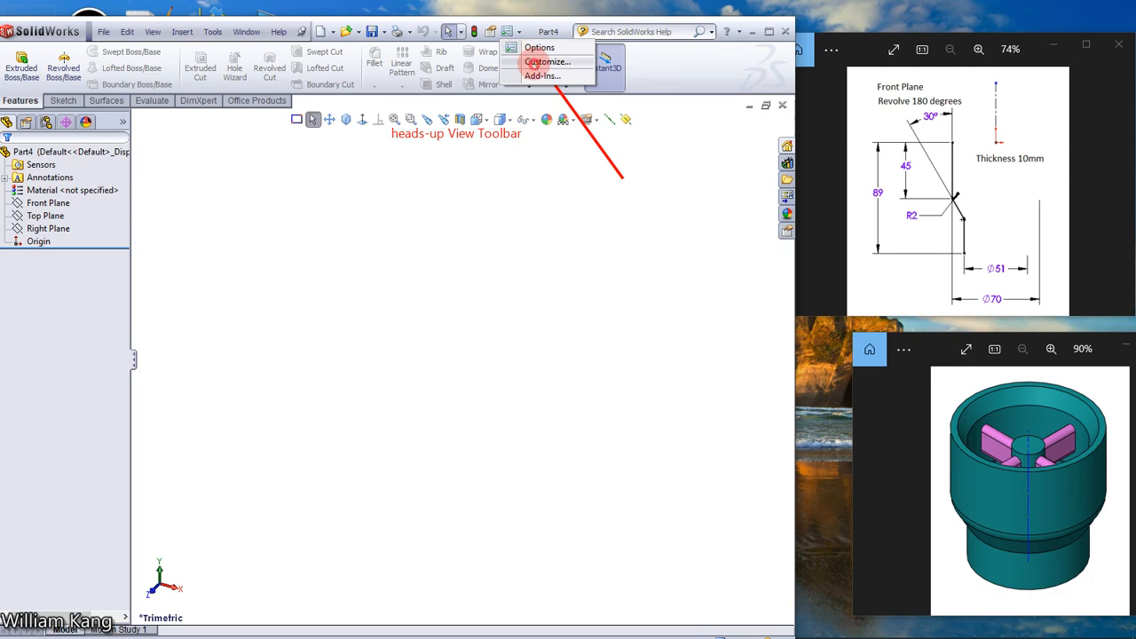
pyautogui.click(540, 62)
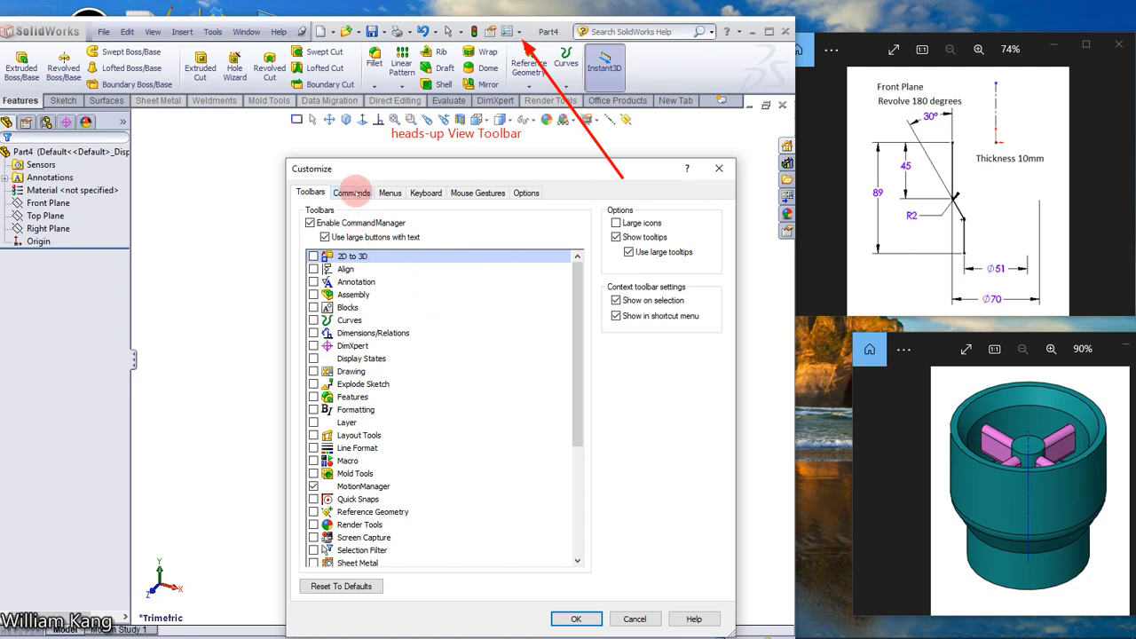
pyautogui.click(352, 192)
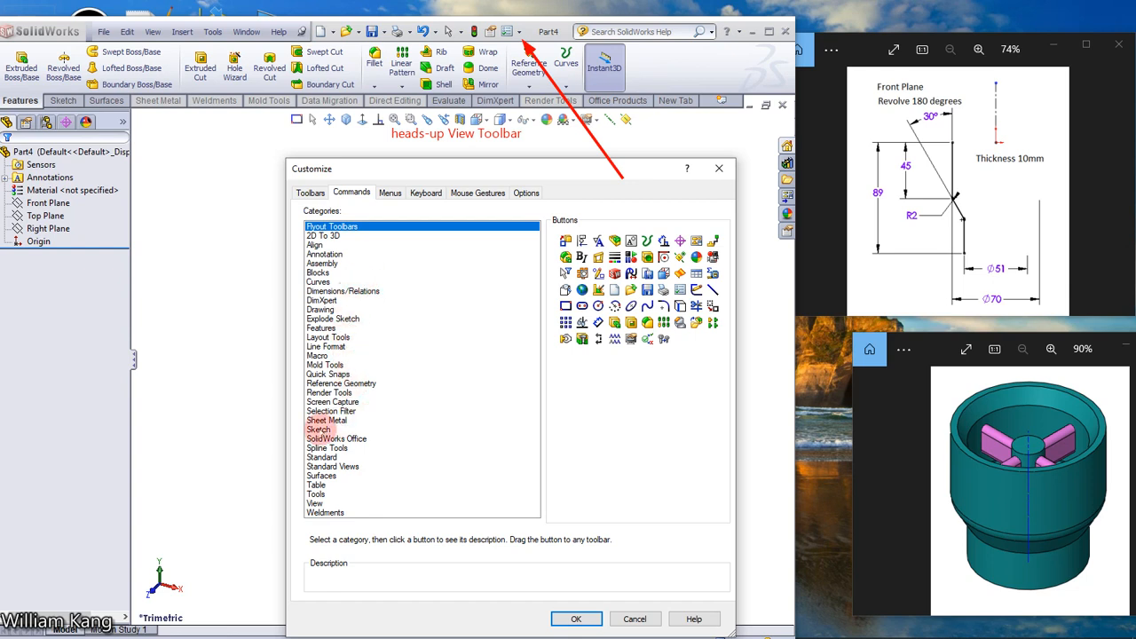
pyautogui.click(318, 430)
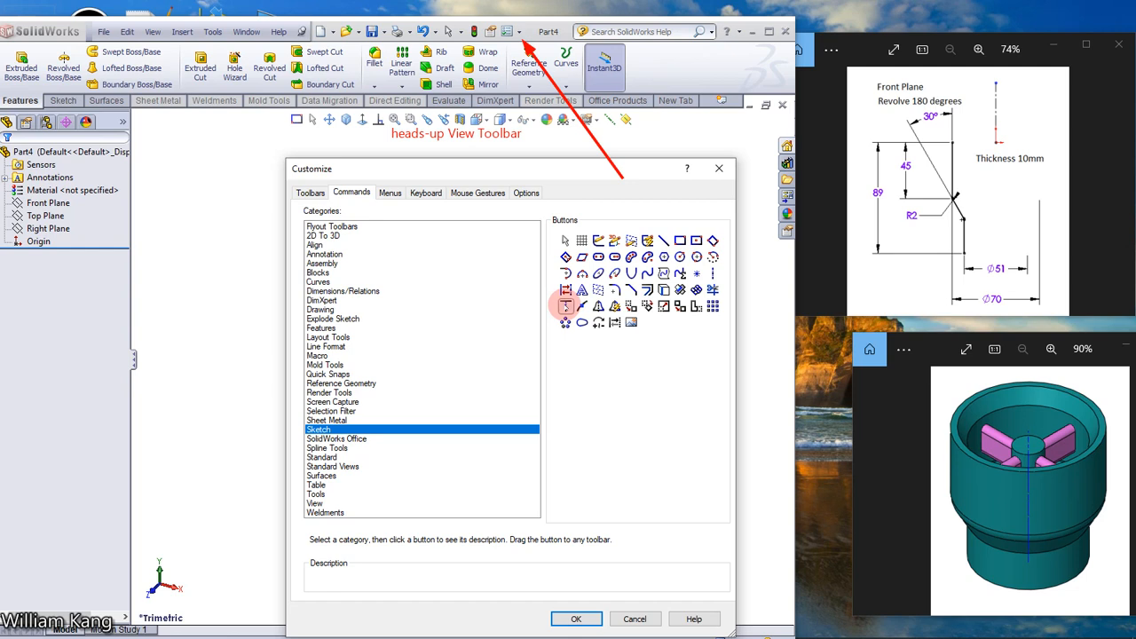
pyautogui.click(566, 305)
pyautogui.moveTo(565, 305); pyautogui.dragTo(287, 120)
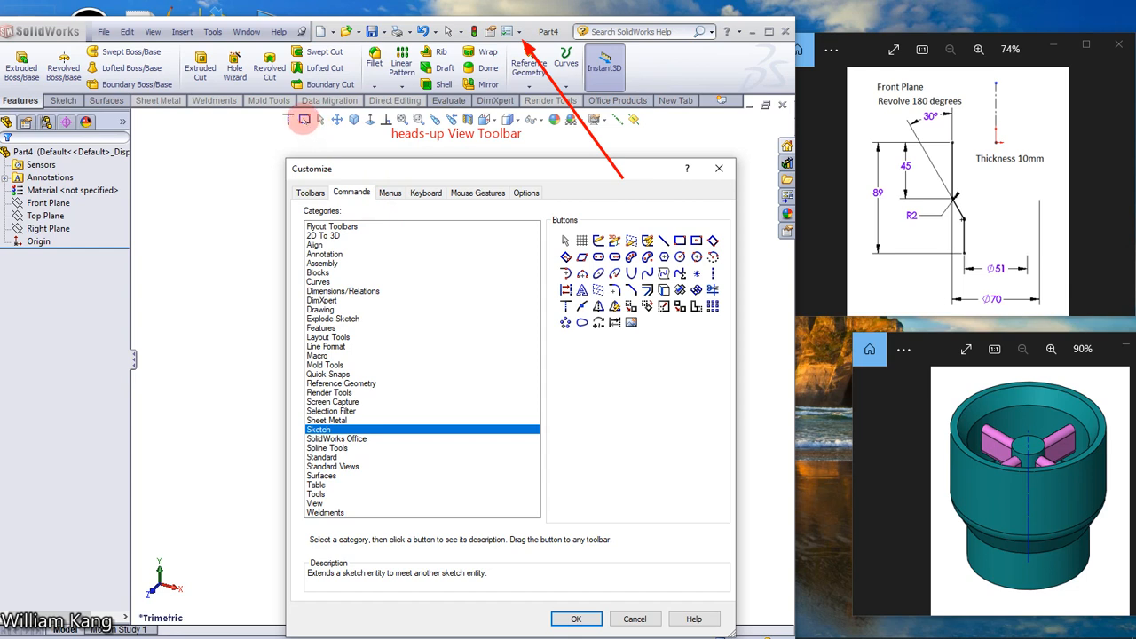
# Step: Remove the rectangle command from the heads-up view toolbar and accept the customization
pyautogui.click(304, 120)
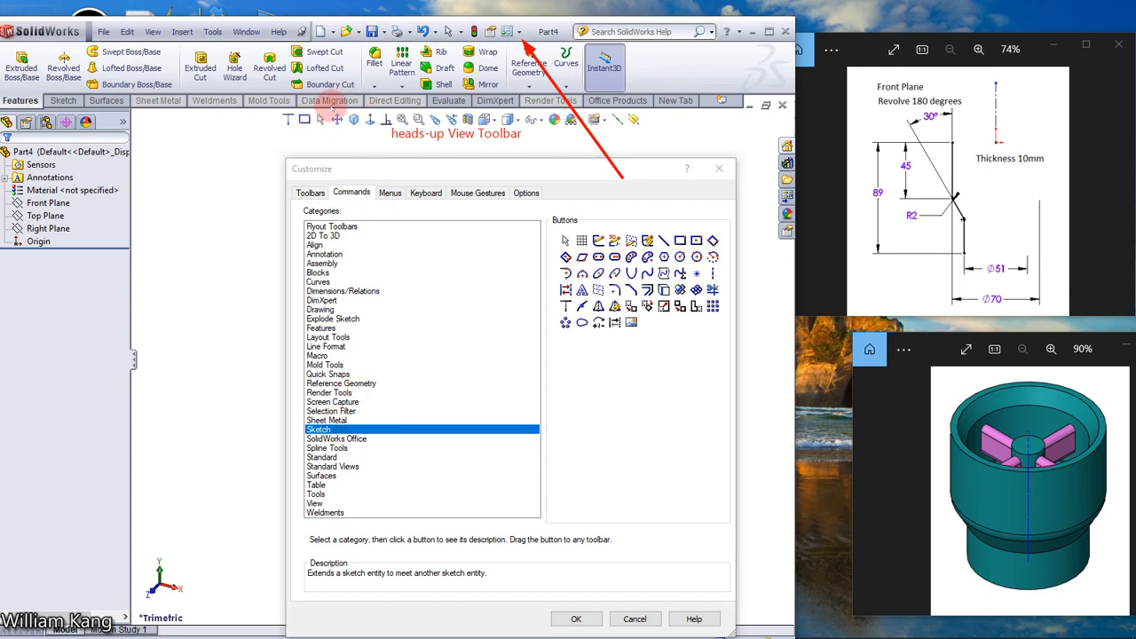
pyautogui.moveTo(305, 120); pyautogui.dragTo(647, 378)
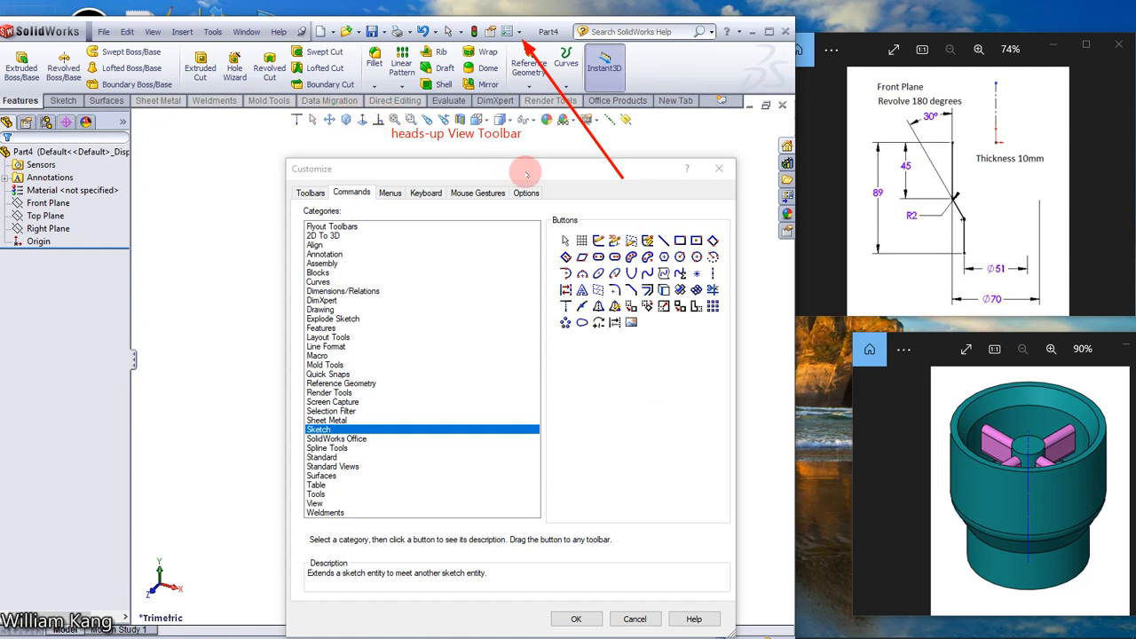
pyautogui.click(576, 618)
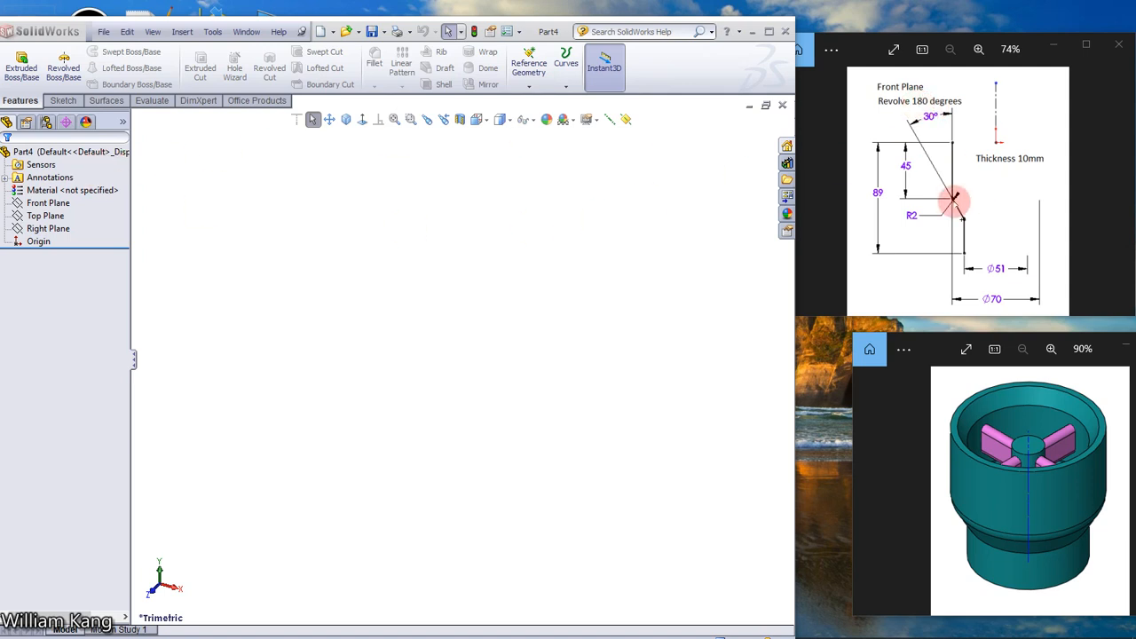
# Step: Start a sketch on the Front Plane and draw a vertical centerline upward from the origin
pyautogui.click(45, 216)
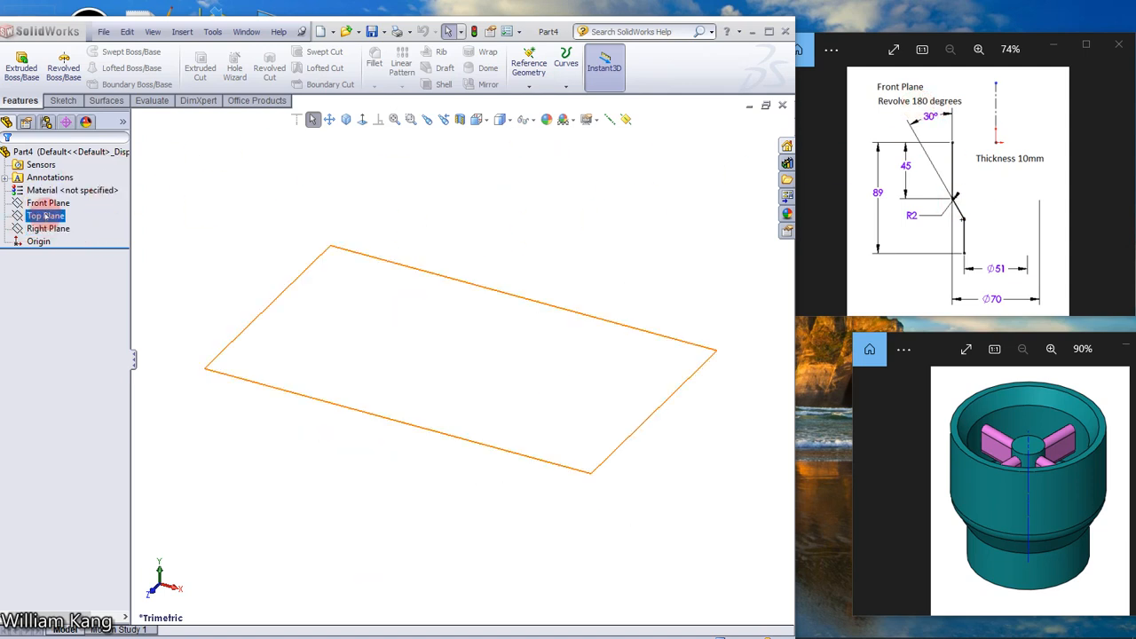
pyautogui.click(46, 204)
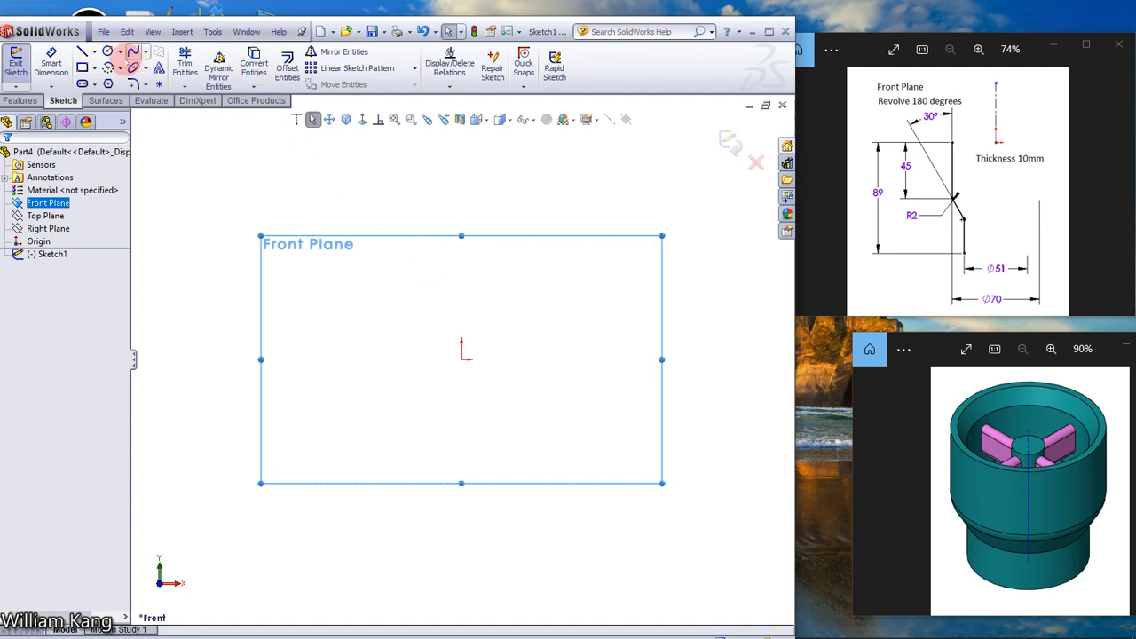
pyautogui.click(95, 53)
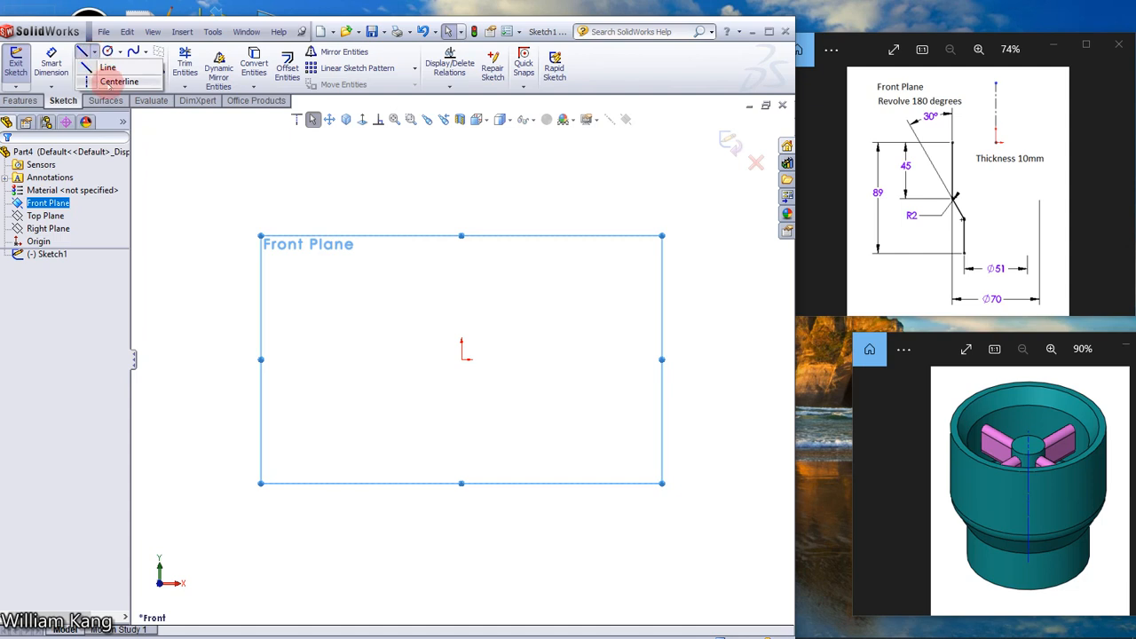
pyautogui.click(107, 77)
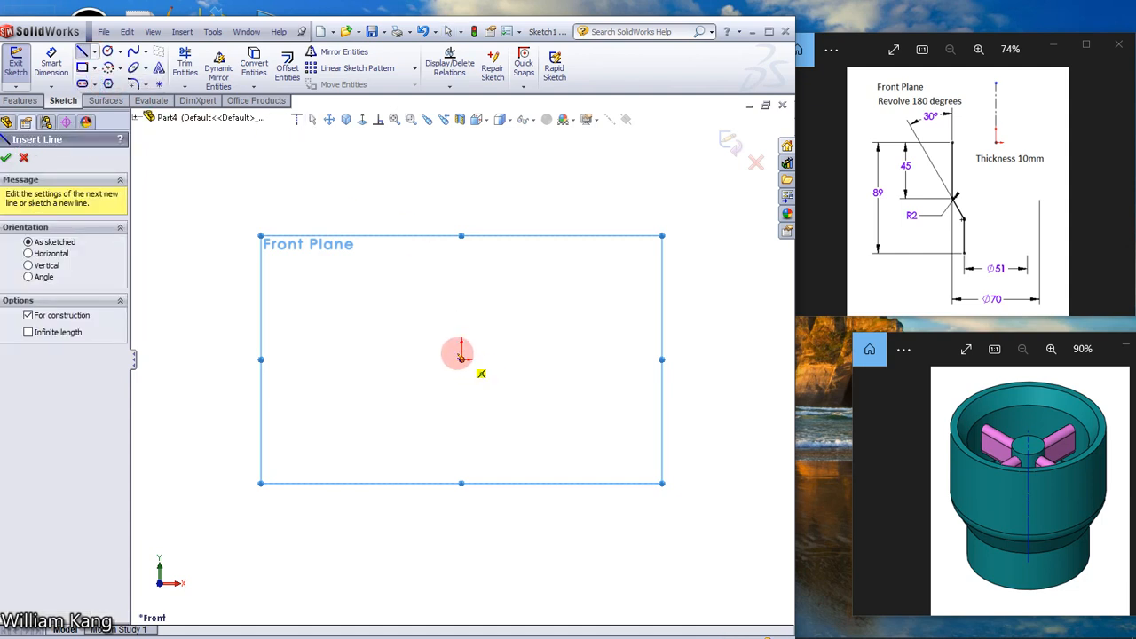
pyautogui.click(462, 359)
pyautogui.moveTo(462, 359); pyautogui.dragTo(462, 248)
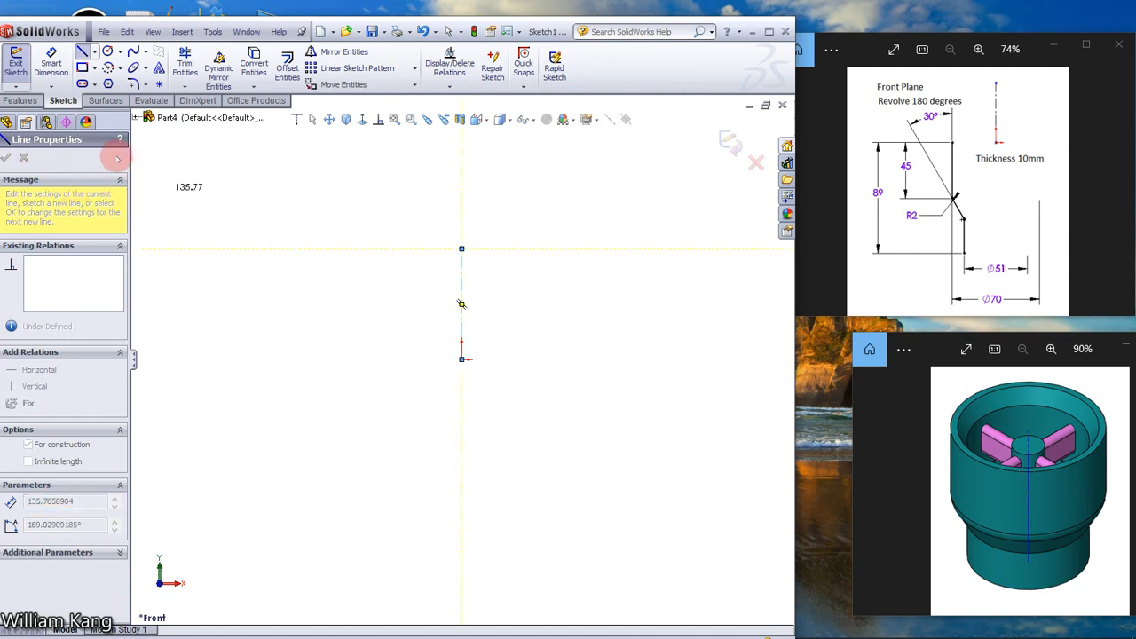
pyautogui.press('Escape')
pyautogui.click(118, 154)
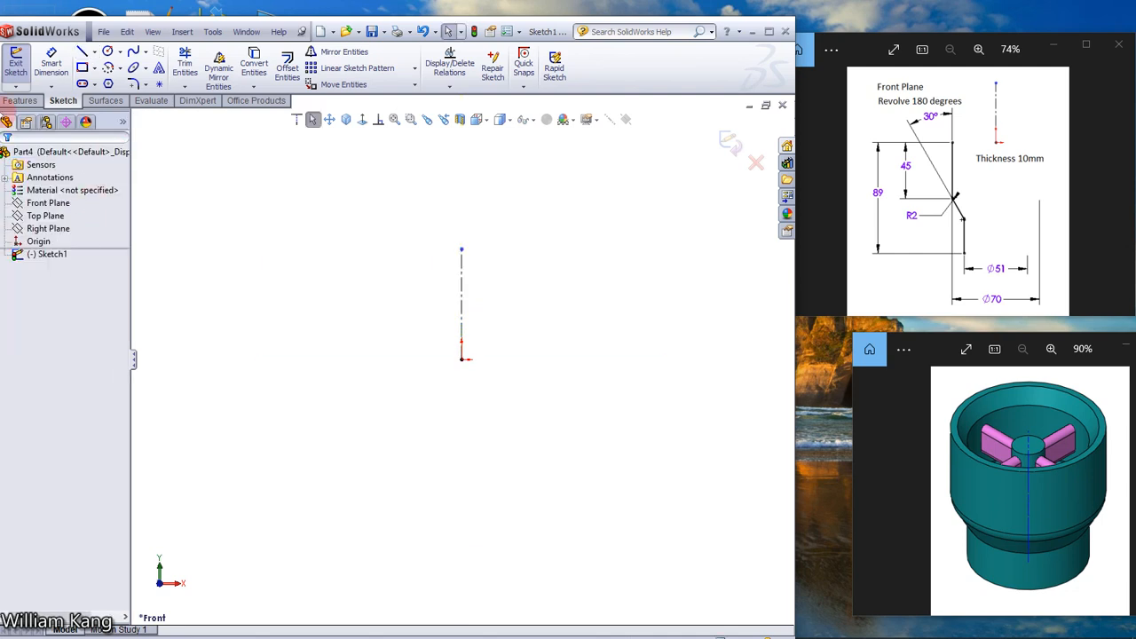
# Step: Draw an open profile beside the centerline from origin level down: vertical about 43 mm, inward diagonal about 15 mm at 45°, and a shorter vertical
pyautogui.click(82, 51)
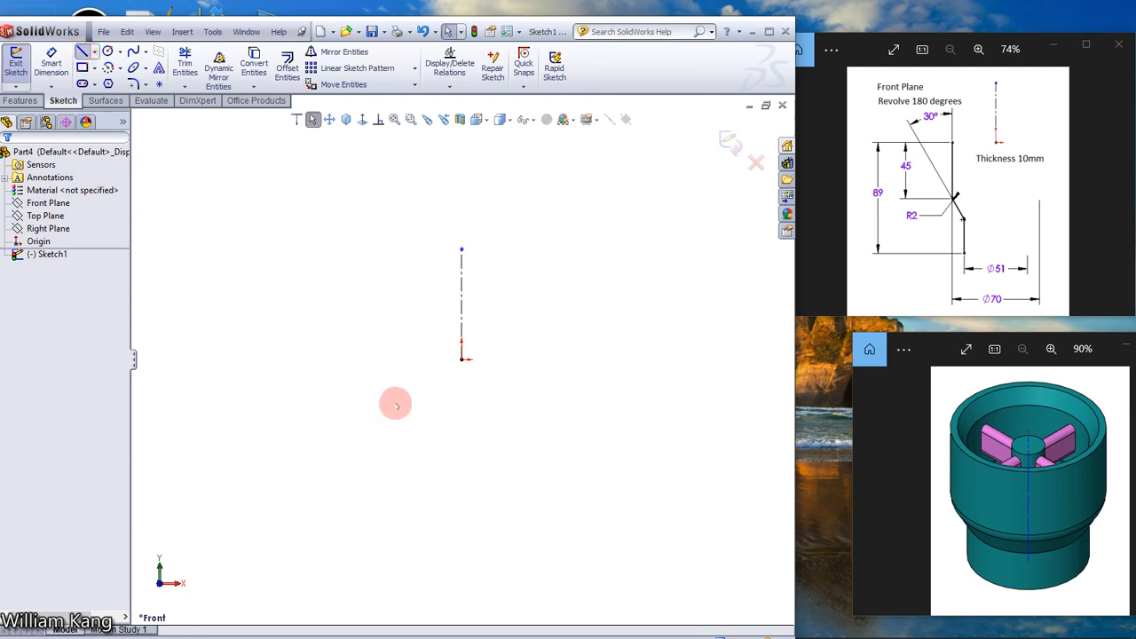
pyautogui.click(461, 359)
pyautogui.moveTo(372, 364); pyautogui.dragTo(376, 361)
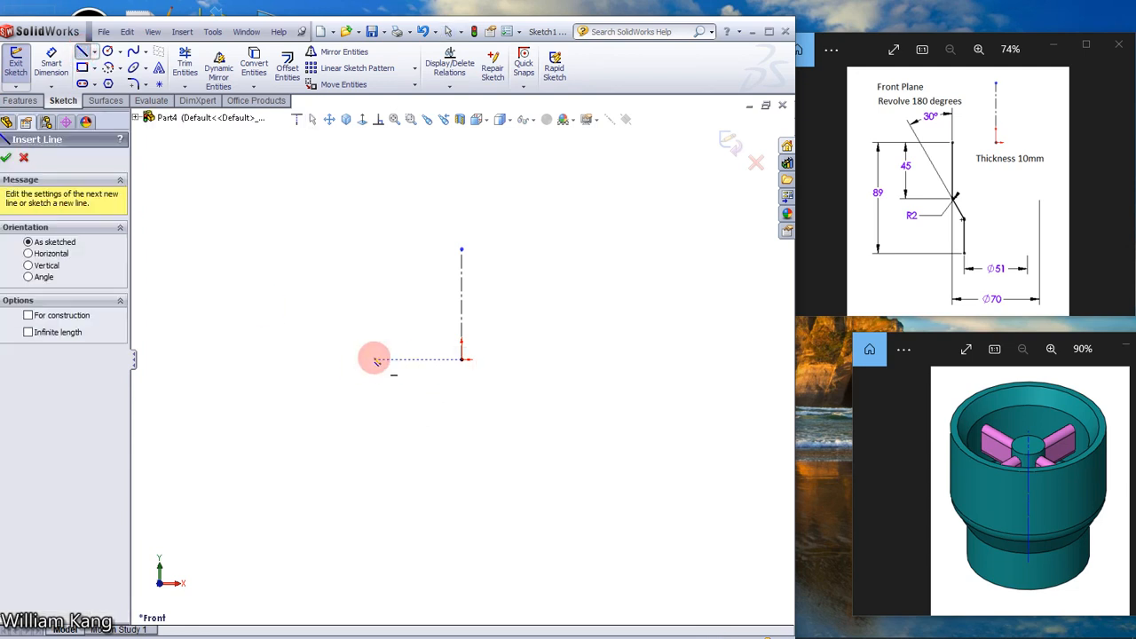
pyautogui.click(376, 360)
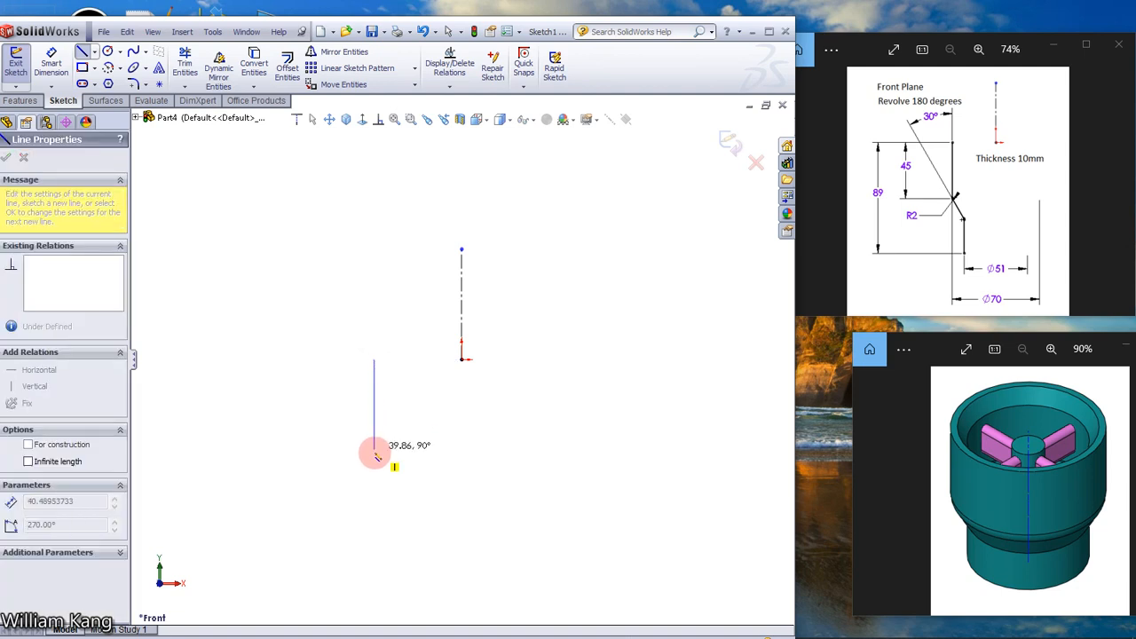
pyautogui.moveTo(382, 458); pyautogui.dragTo(376, 460)
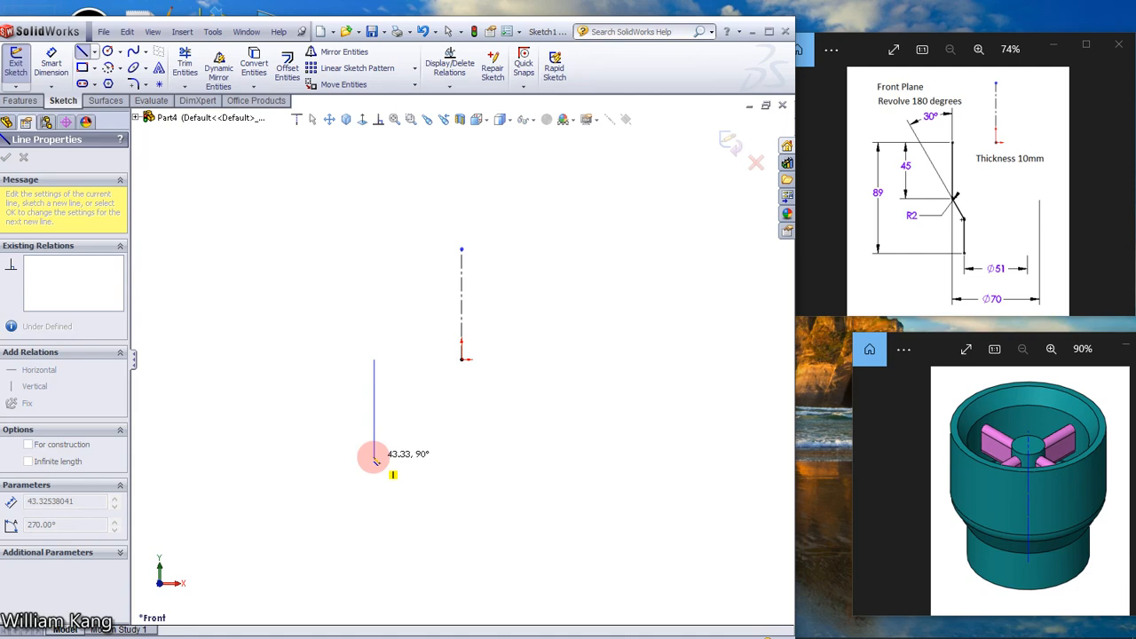
pyautogui.click(373, 458)
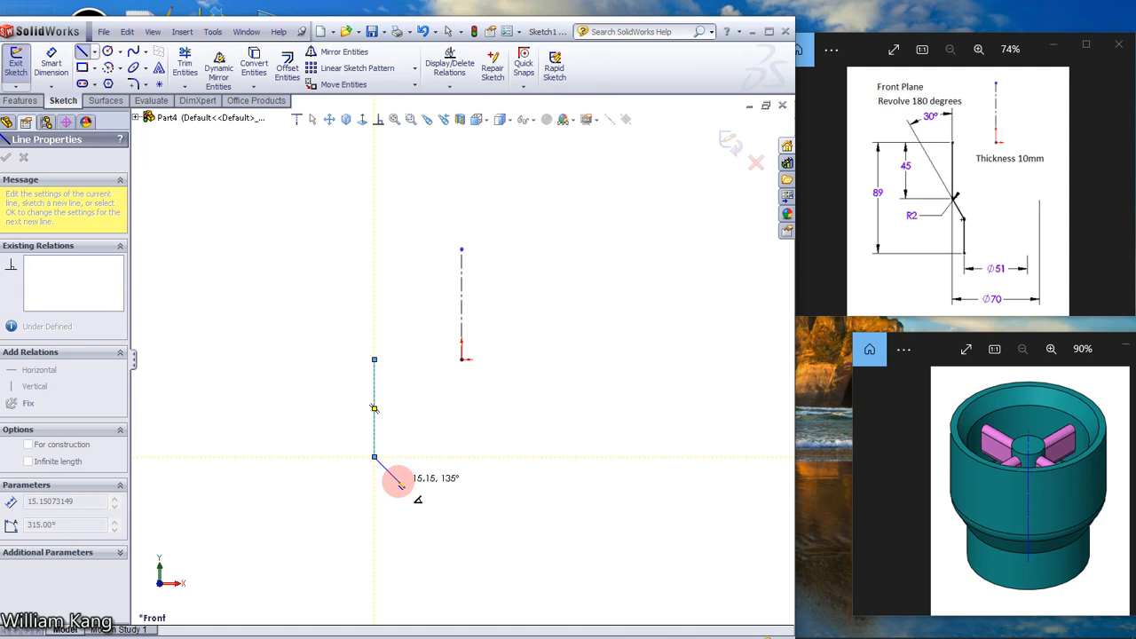
pyautogui.click(397, 481)
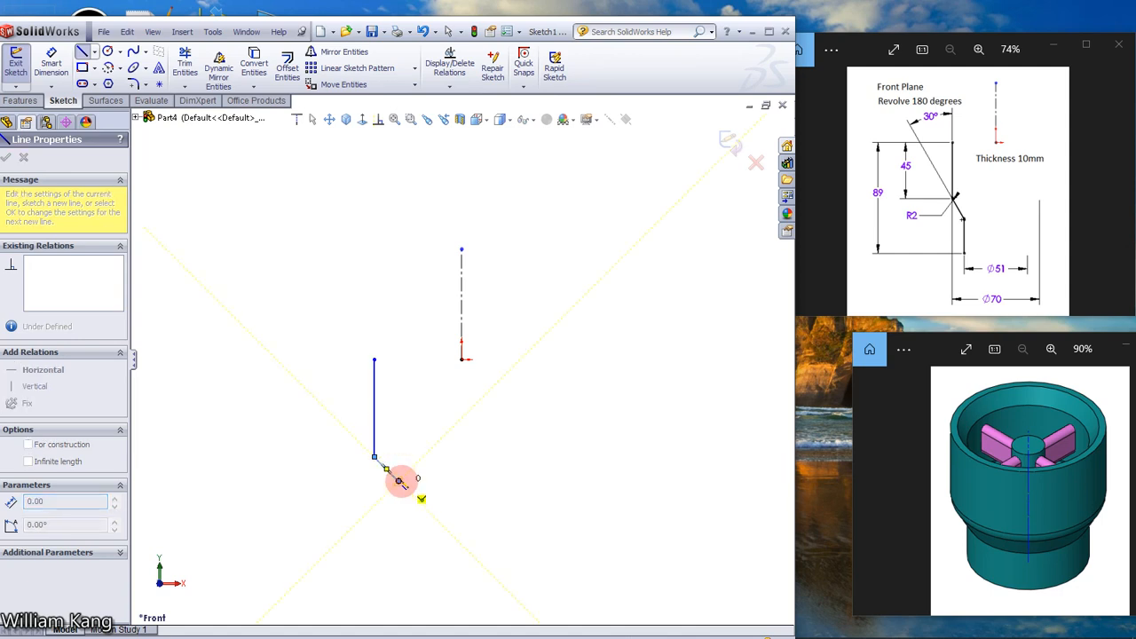
pyautogui.doubleClick(398, 538)
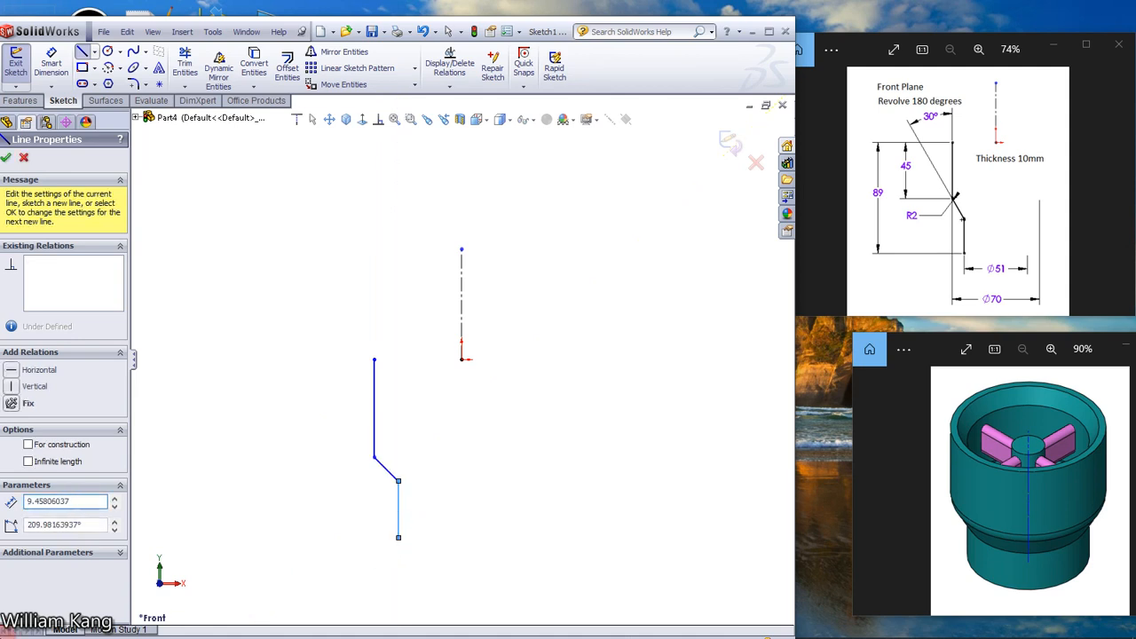
pyautogui.press('Escape')
pyautogui.press('Escape')
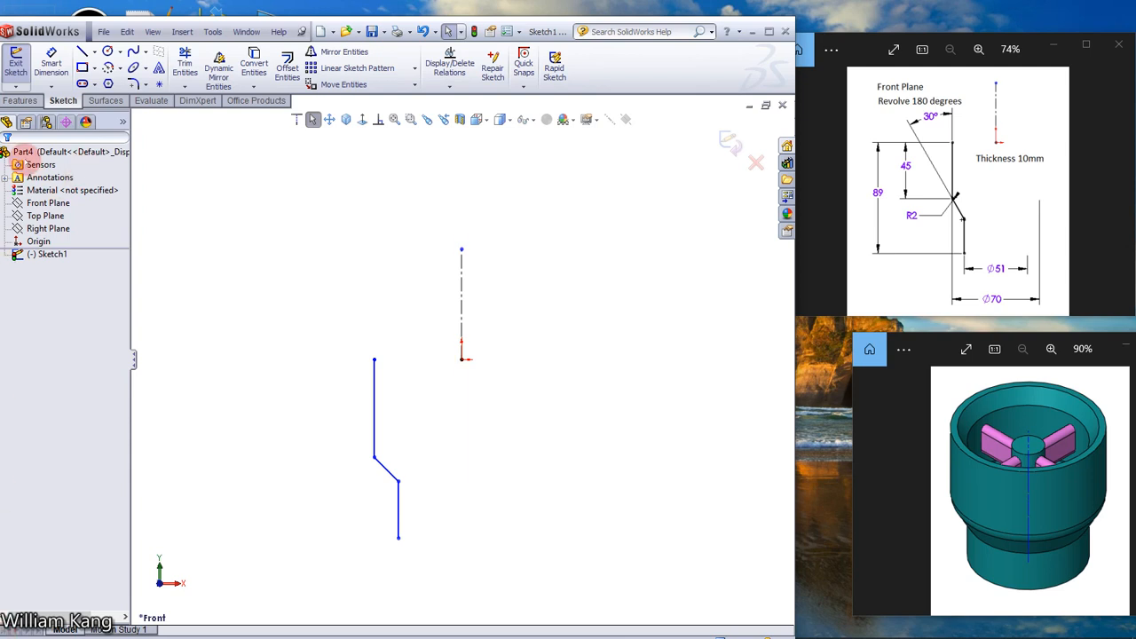
# Step: Dimension the upper vertical line of the profile to 45 mm
pyautogui.click(52, 55)
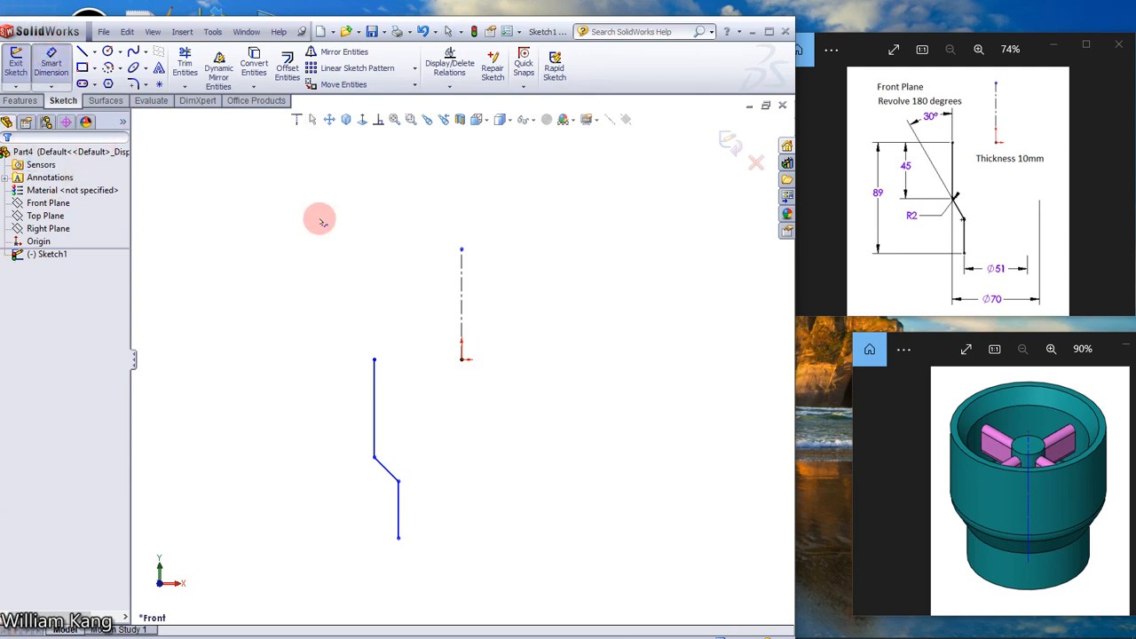
pyautogui.click(376, 402)
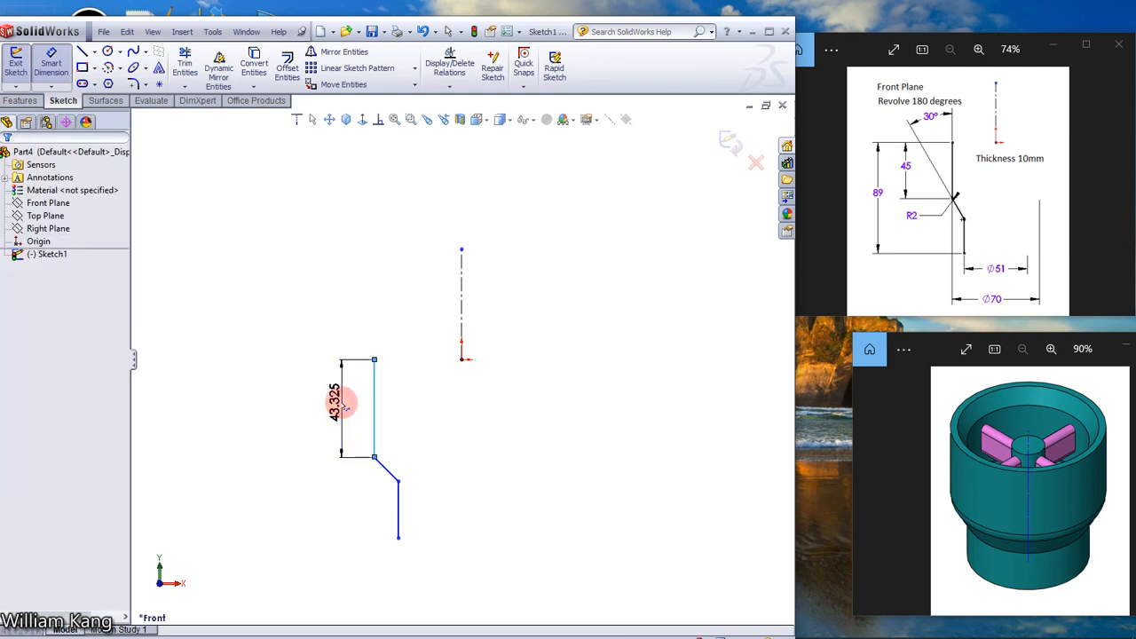
pyautogui.click(344, 404)
pyautogui.write('45')
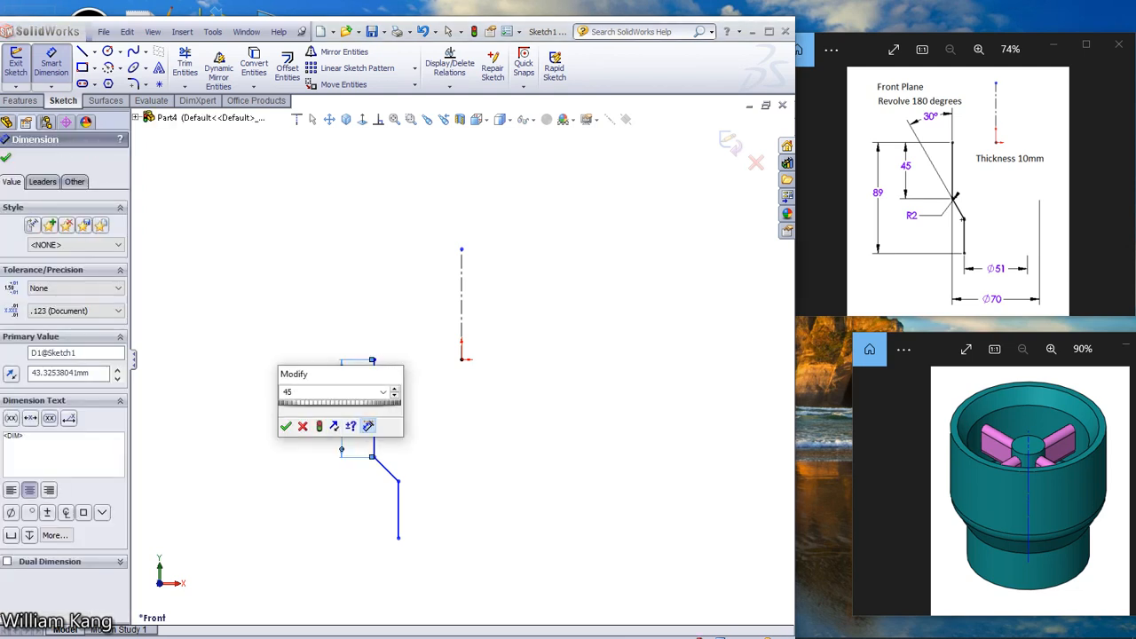
pyautogui.press('Return')
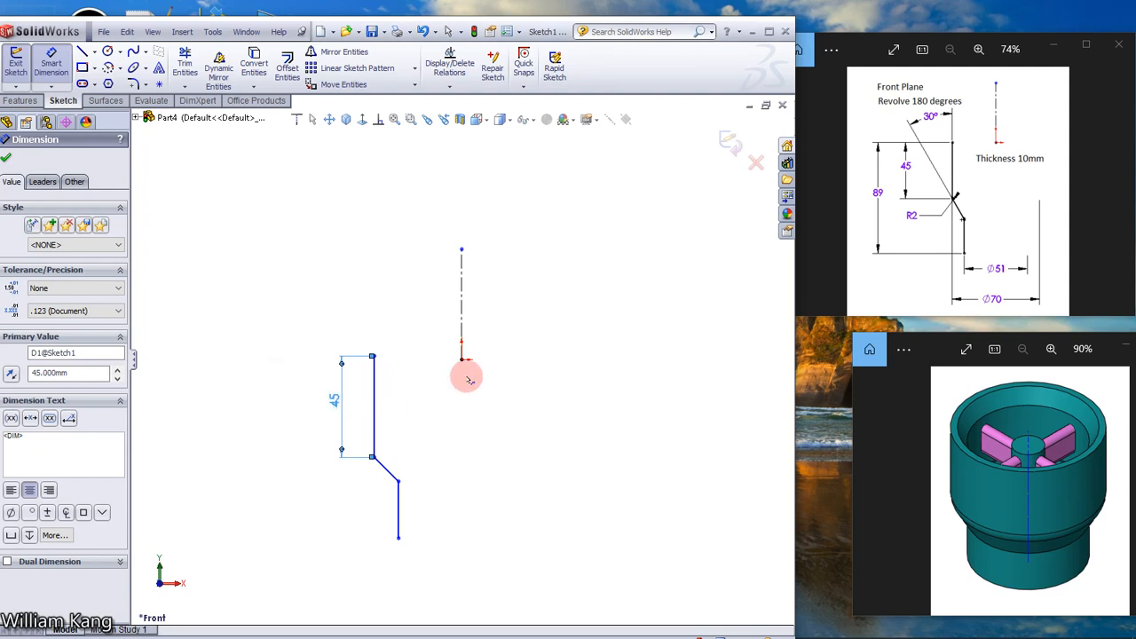
# Step: Dimension the overall height between the profile's lowest and highest endpoints to 89 mm
pyautogui.click(399, 537)
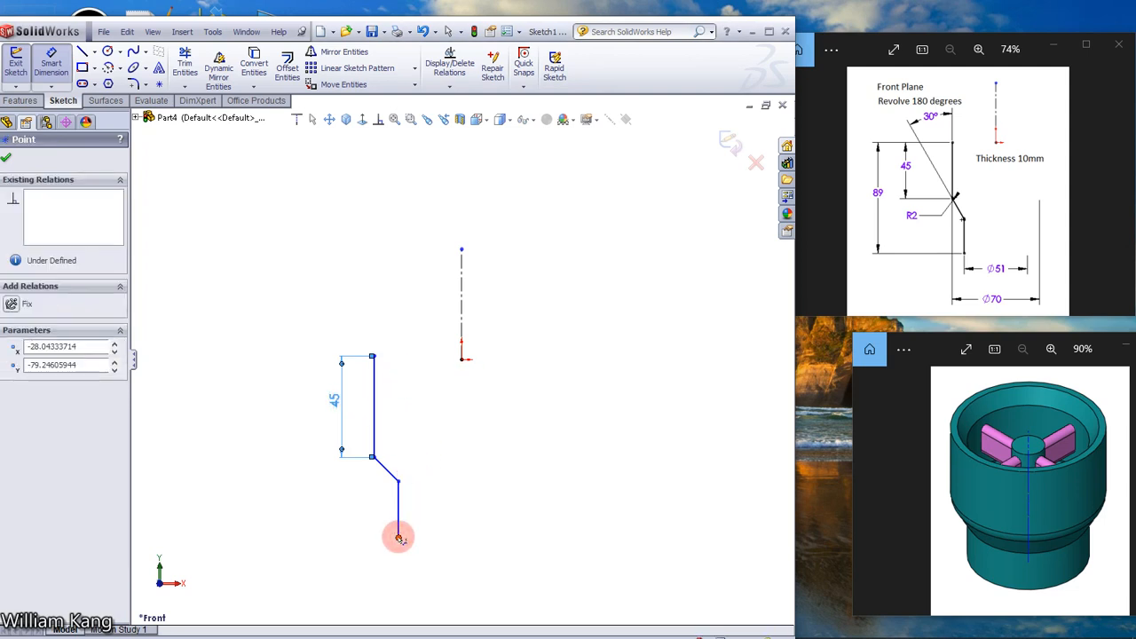
pyautogui.click(373, 357)
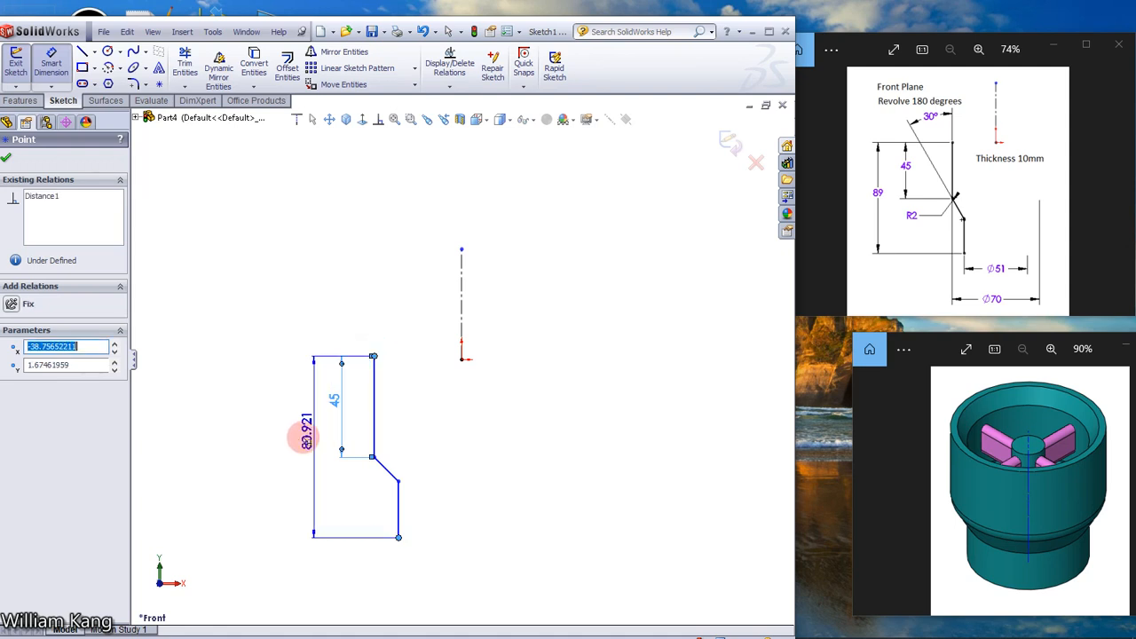
pyautogui.click(295, 437)
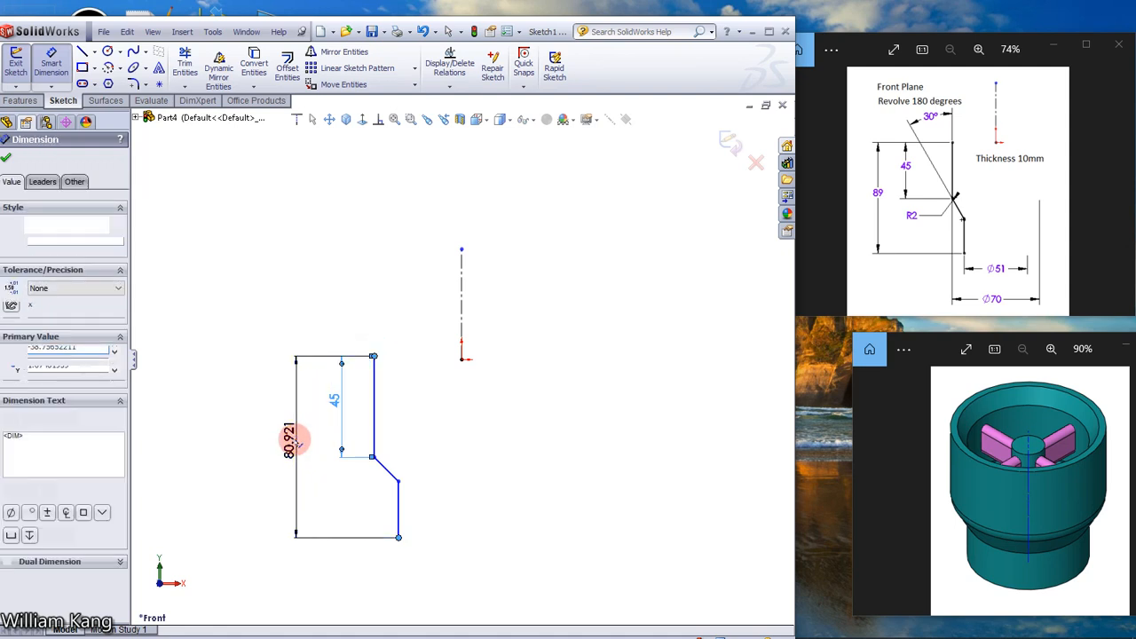
pyautogui.write('89')
pyautogui.press('Return')
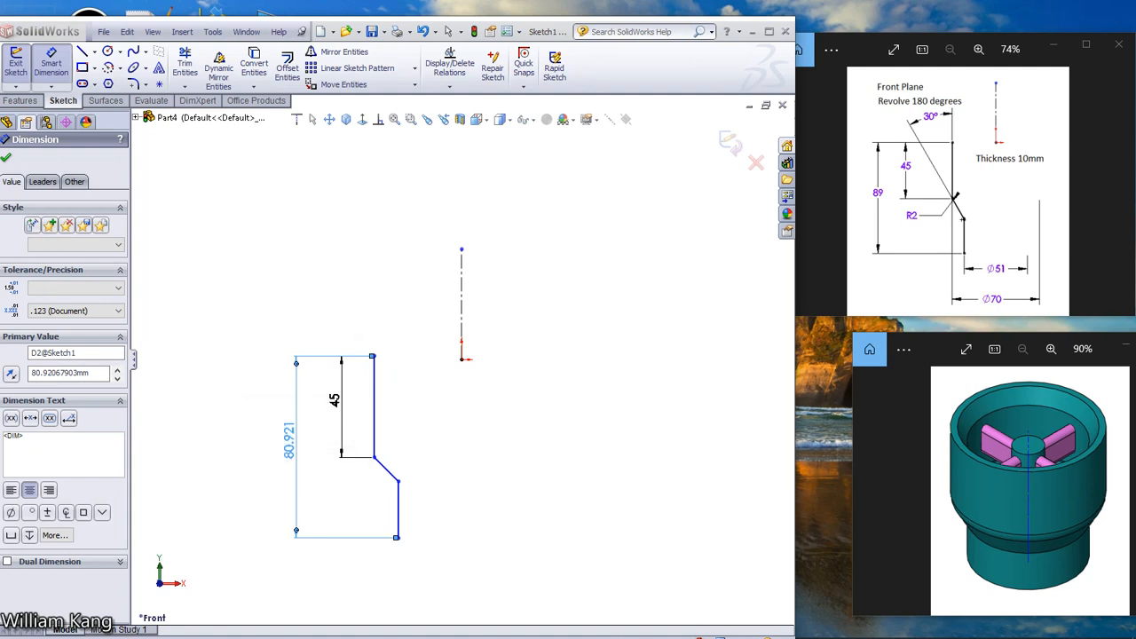
# Step: Set the profile's overall height to 89 mm and dimension the angle between the upper vertical and the diagonal to 30°
pyautogui.click(292, 436)
pyautogui.click(475, 342)
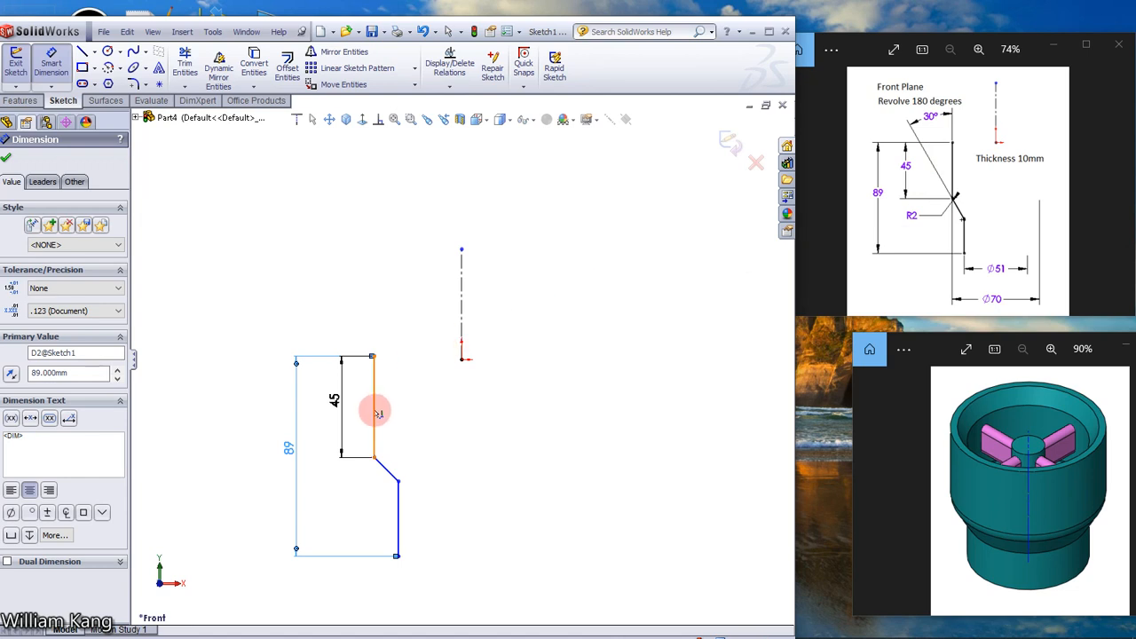
pyautogui.moveTo(377, 412)
pyautogui.mouseDown()
pyautogui.moveTo(393, 432)
pyautogui.moveTo(386, 471)
pyautogui.mouseUp()
pyautogui.click(387, 471)
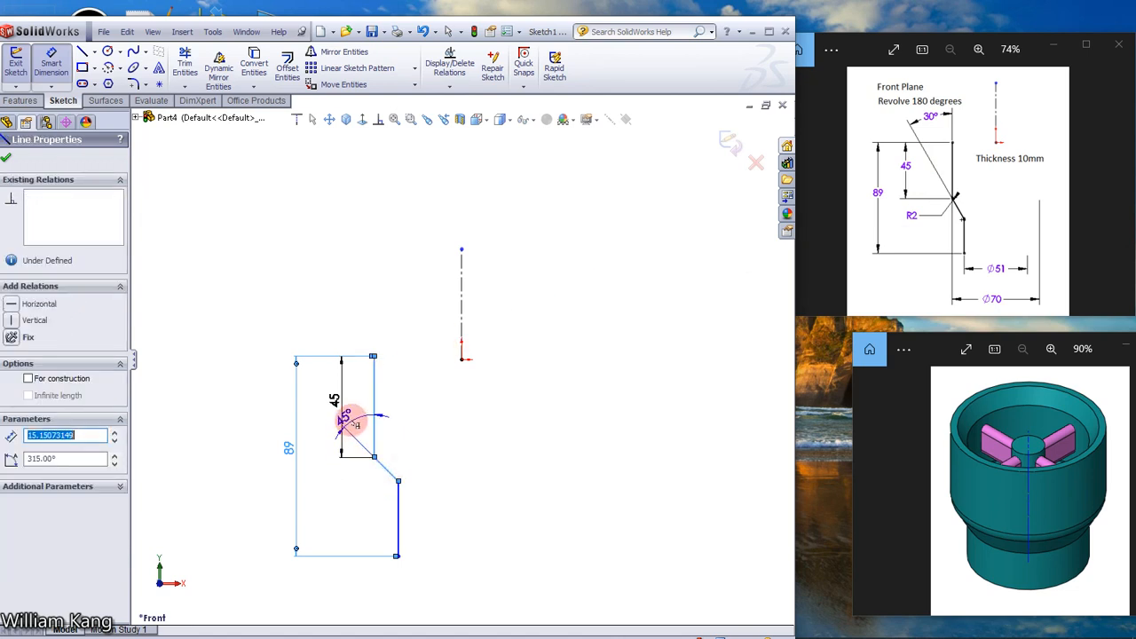
pyautogui.click(352, 417)
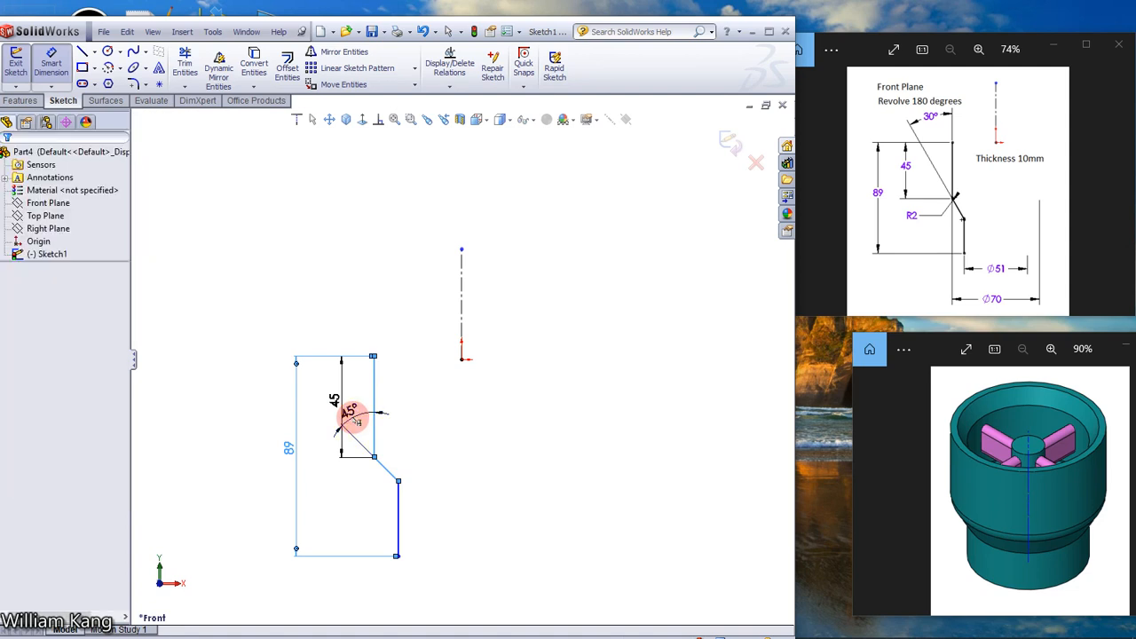
pyautogui.write('3')
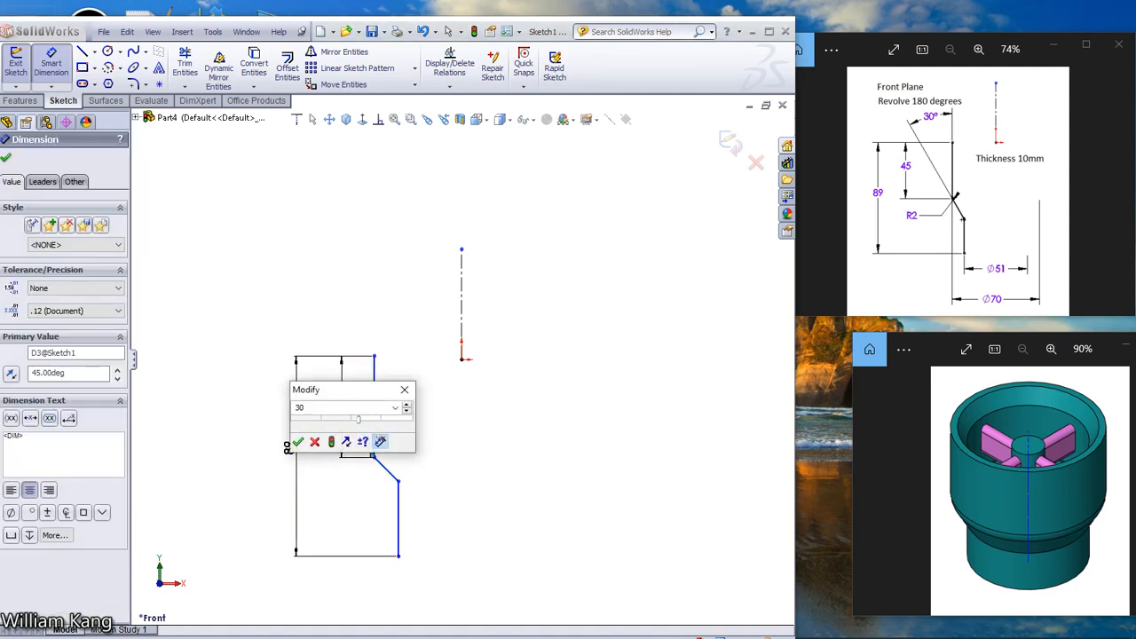
pyautogui.write('0')
pyautogui.press('Return')
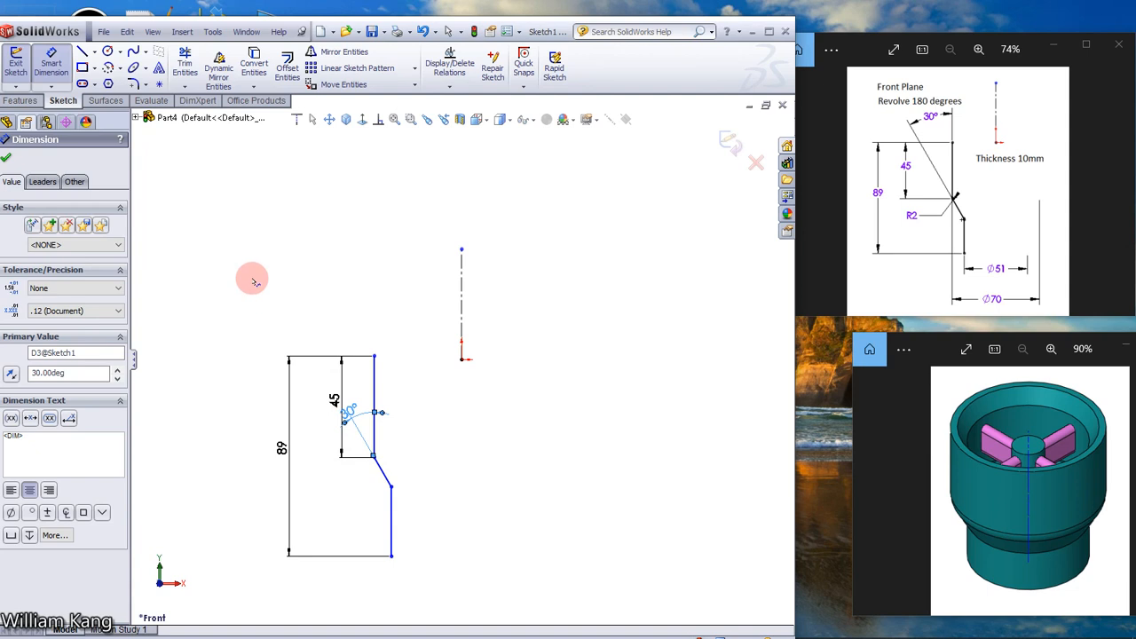
pyautogui.press('Escape')
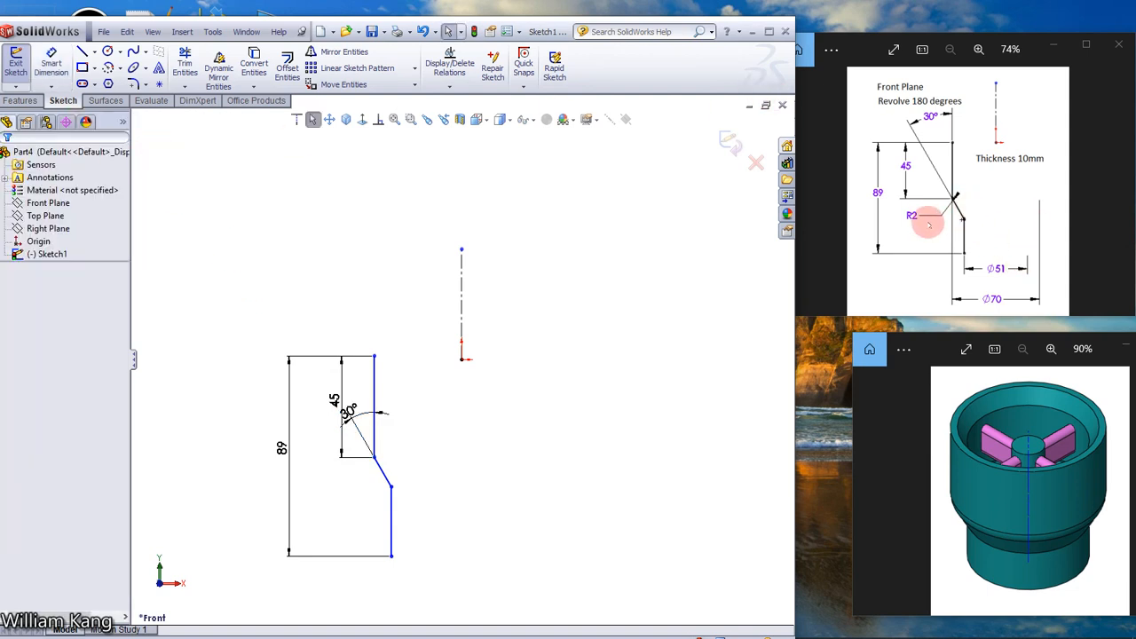
# Step: Apply a 2 mm sketch fillet to the corner between the upper vertical line and the diagonal
pyautogui.click(146, 85)
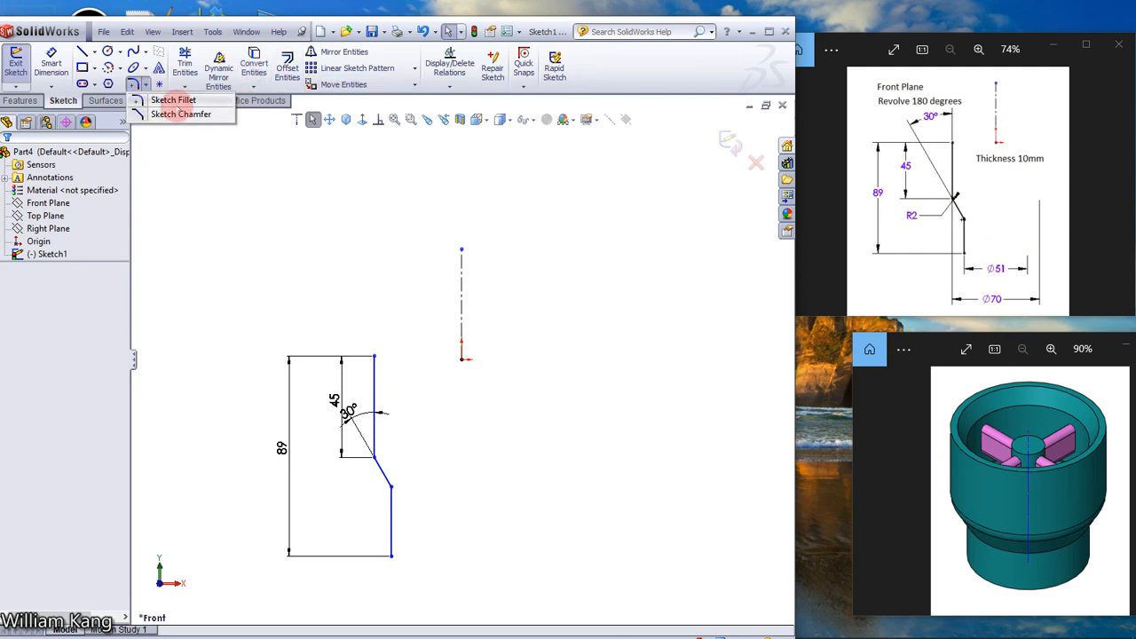
pyautogui.click(176, 103)
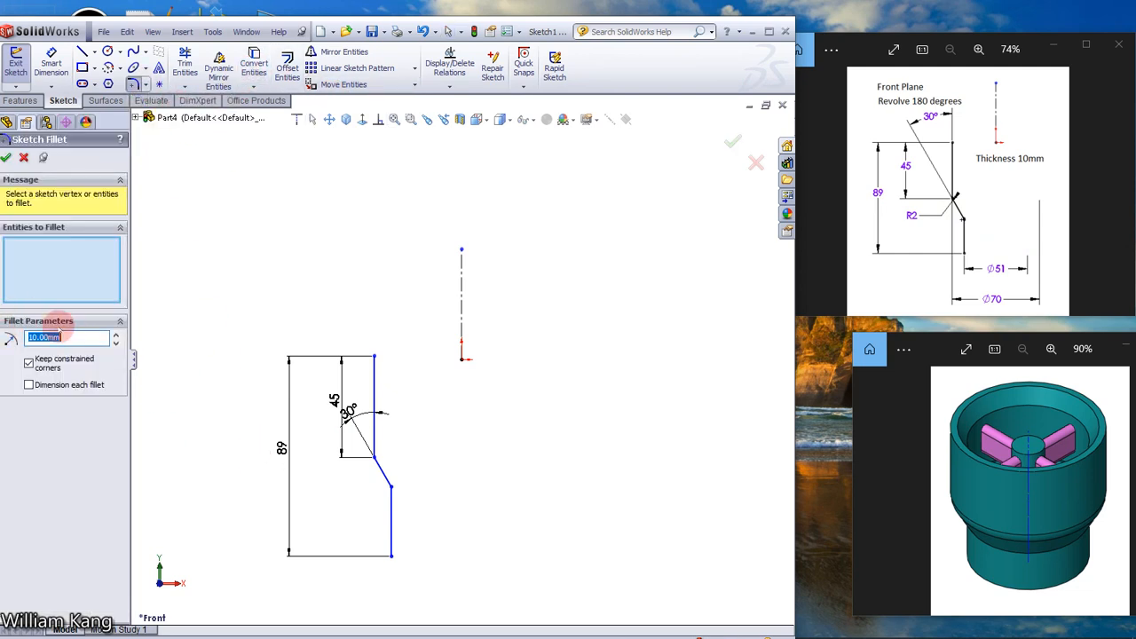
pyautogui.write('2')
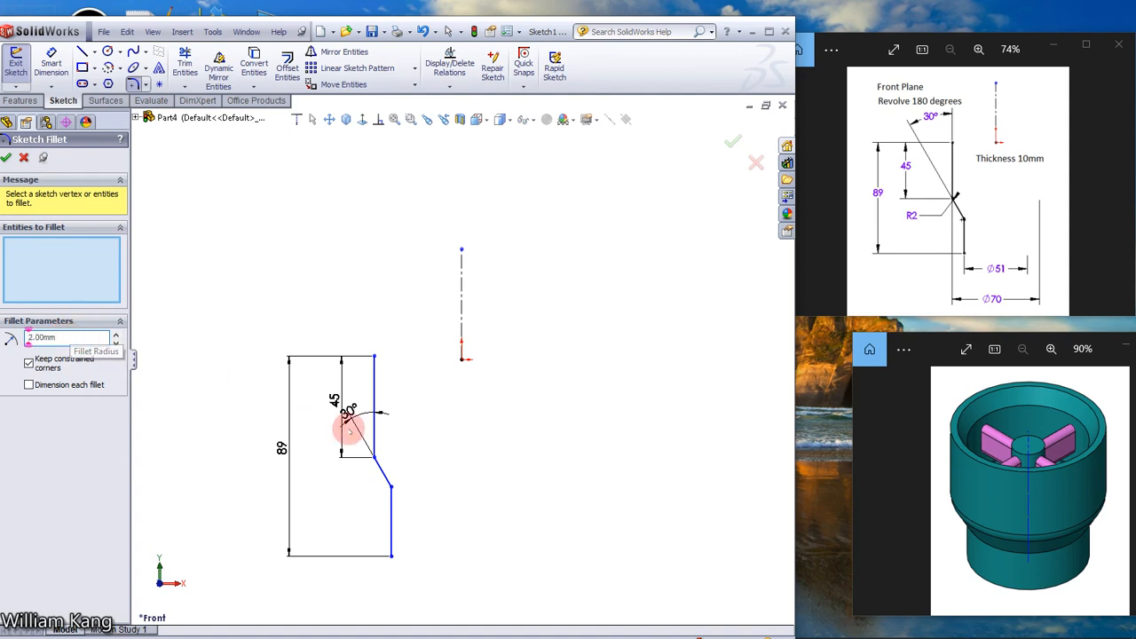
pyautogui.click(375, 458)
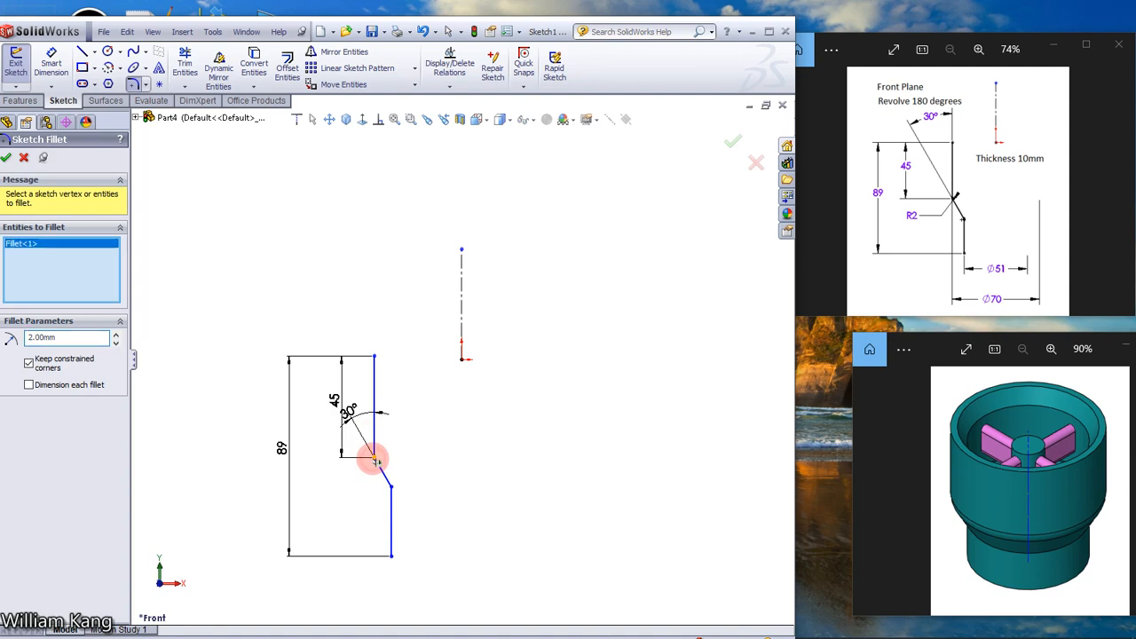
pyautogui.click(6, 157)
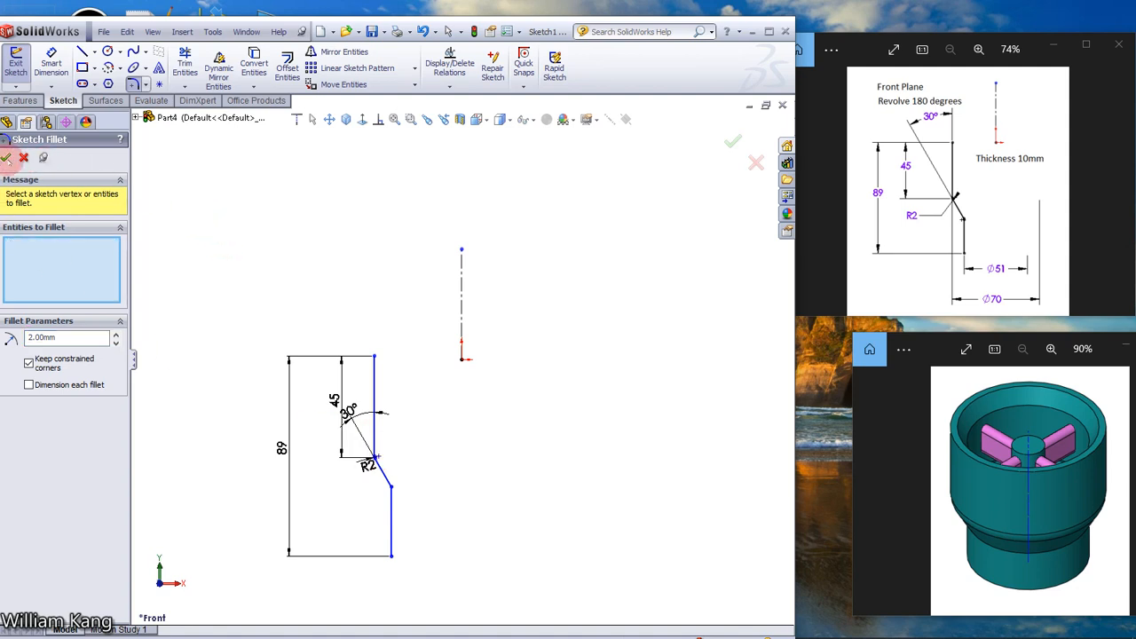
pyautogui.click(6, 158)
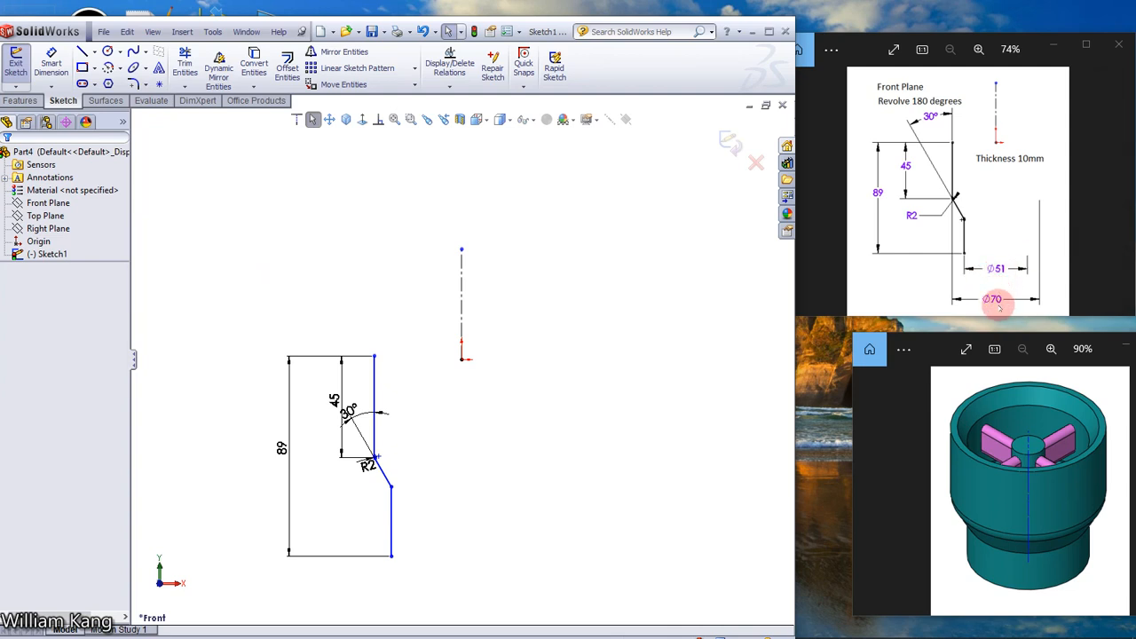
# Step: Dimension the lower vertical line as a doubled distance across the centerline and set it to 51 mm
pyautogui.click(52, 64)
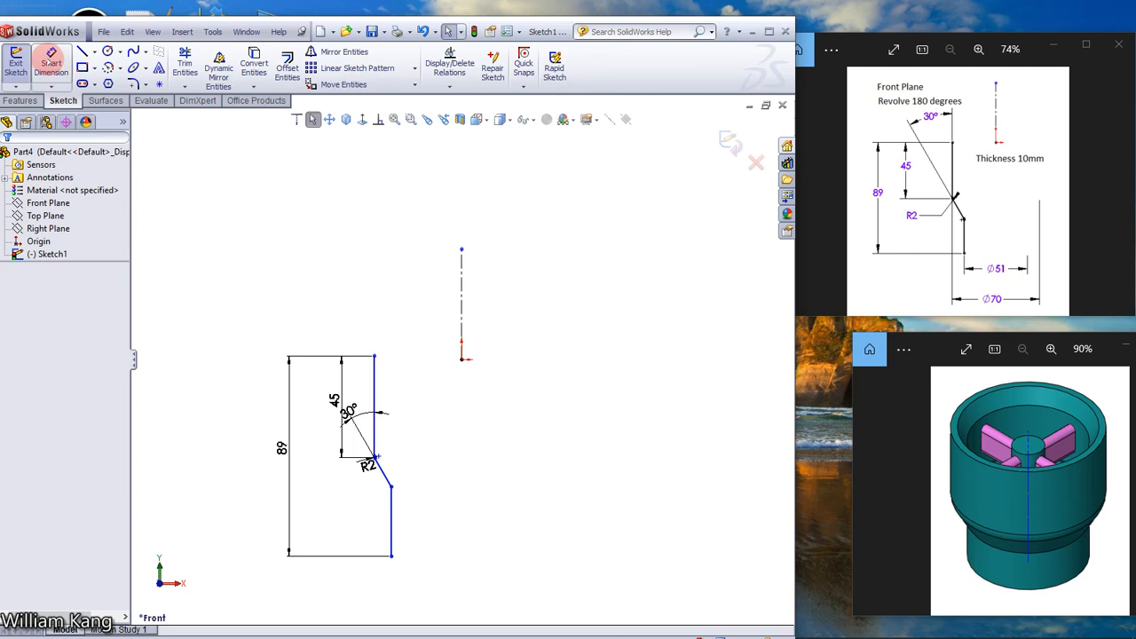
pyautogui.click(393, 525)
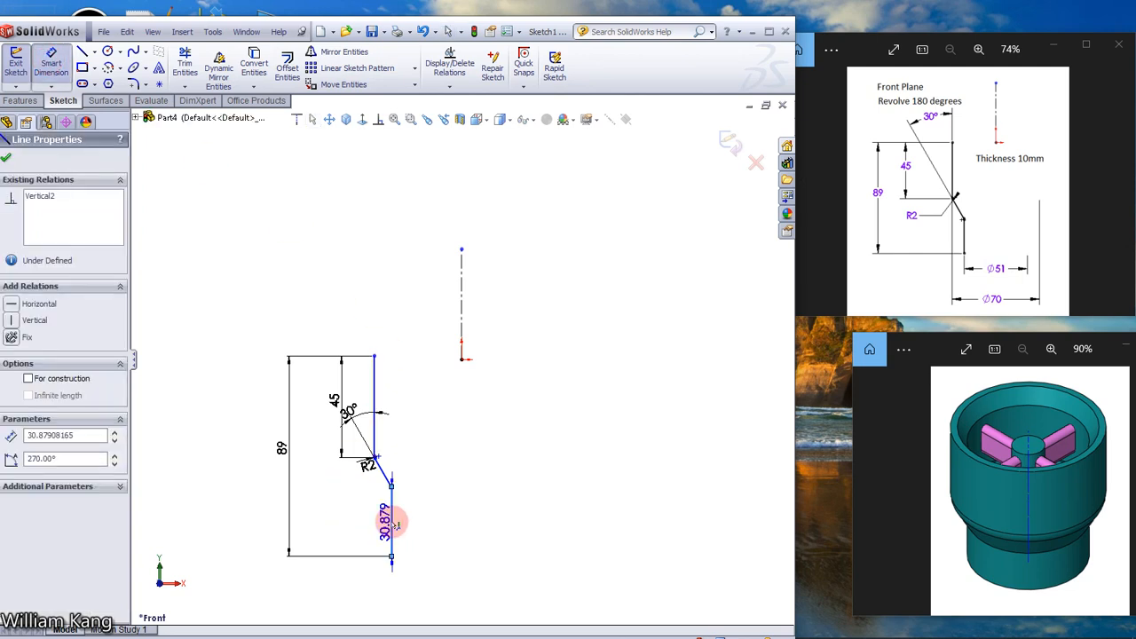
pyautogui.click(463, 319)
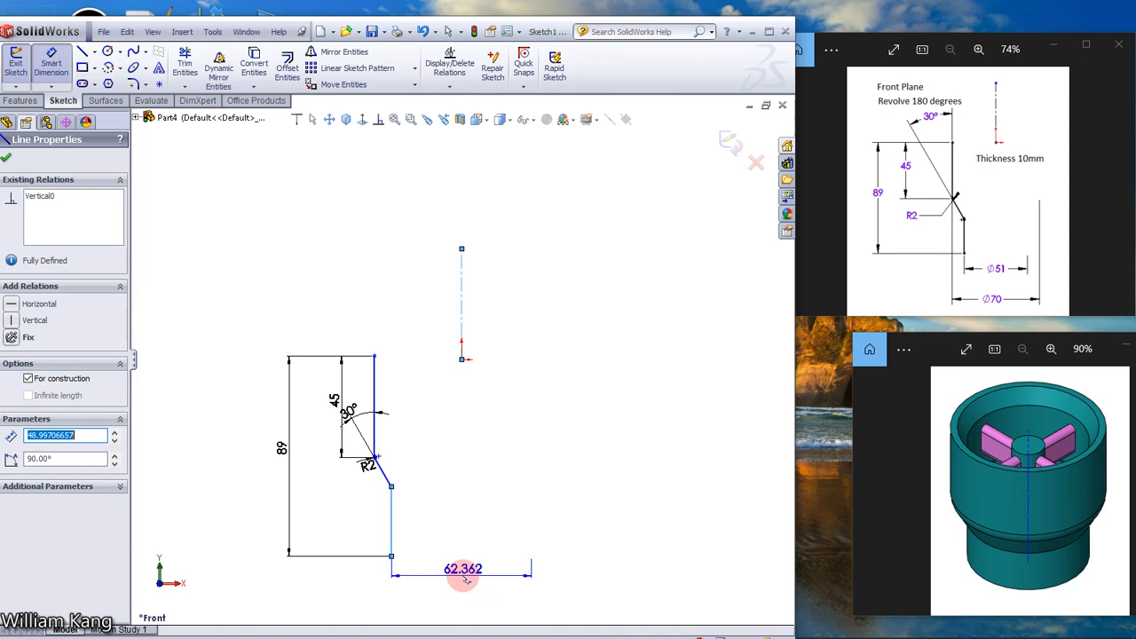
pyautogui.click(487, 533)
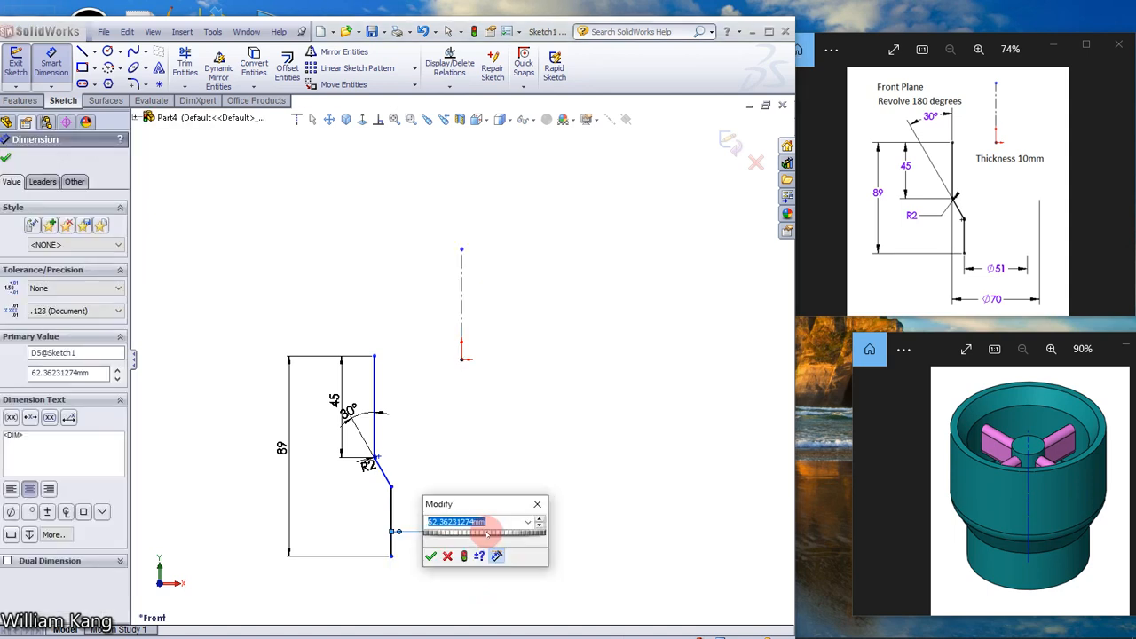
pyautogui.write('51')
pyautogui.press('Return')
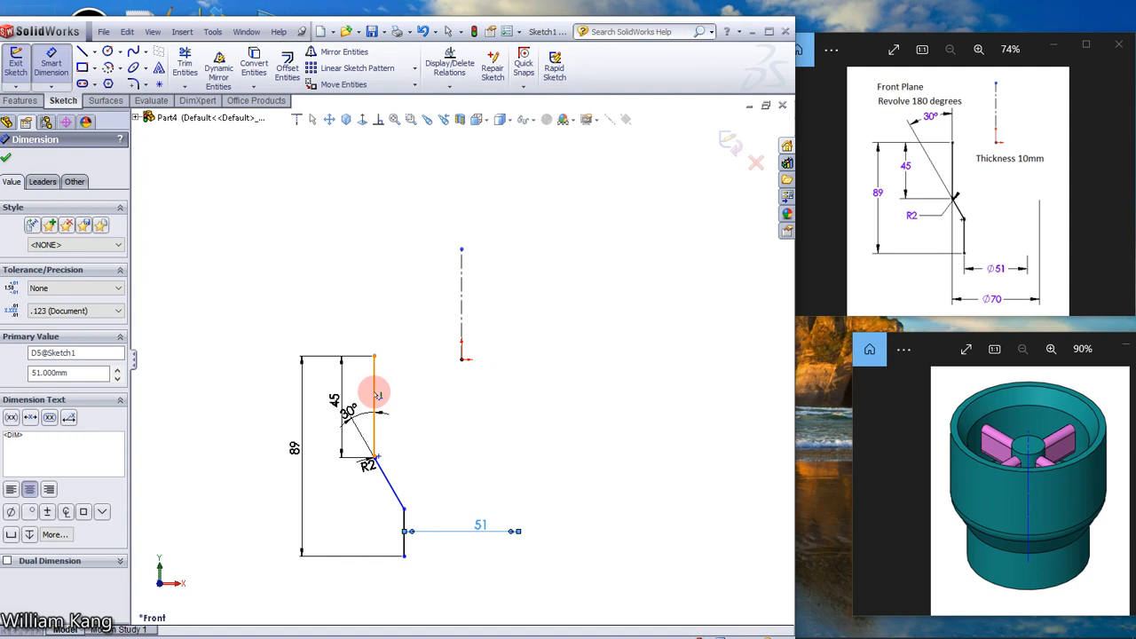
# Step: Dimension the upper vertical line as a 70 mm doubled distance across the centerline, and move the R2 label away from the profile
pyautogui.moveTo(376, 394); pyautogui.dragTo(462, 318)
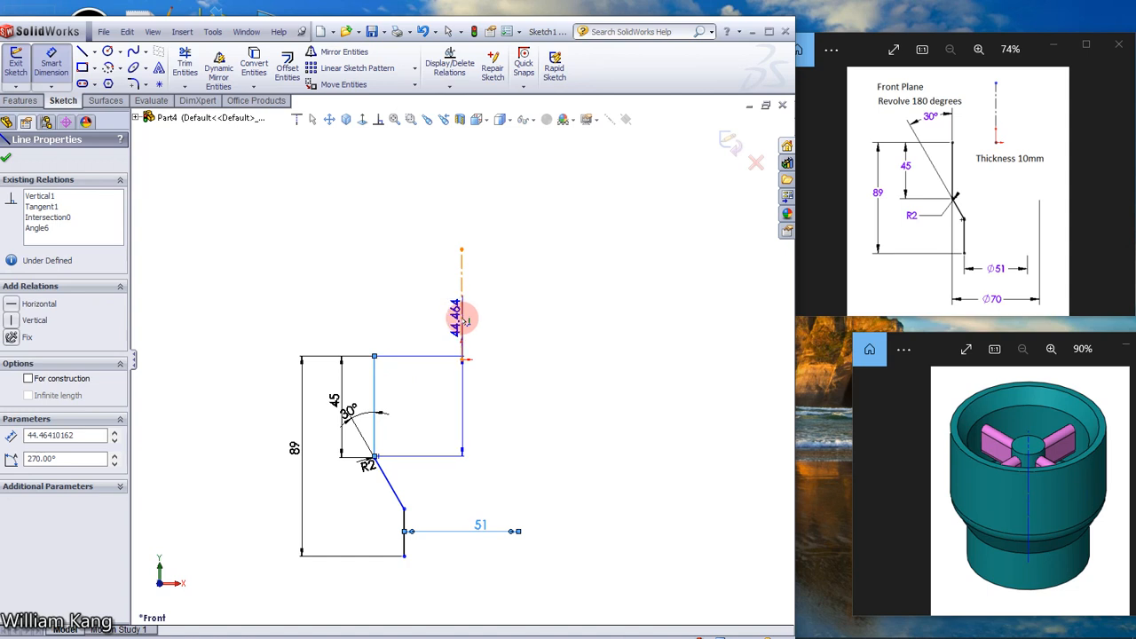
pyautogui.click(462, 317)
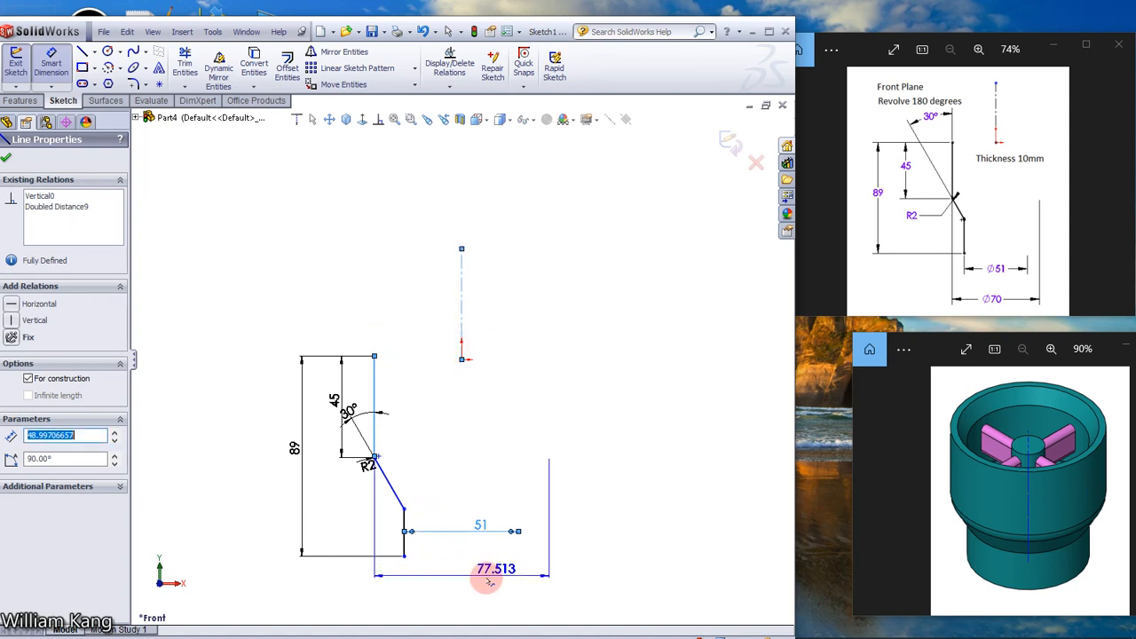
pyautogui.click(479, 584)
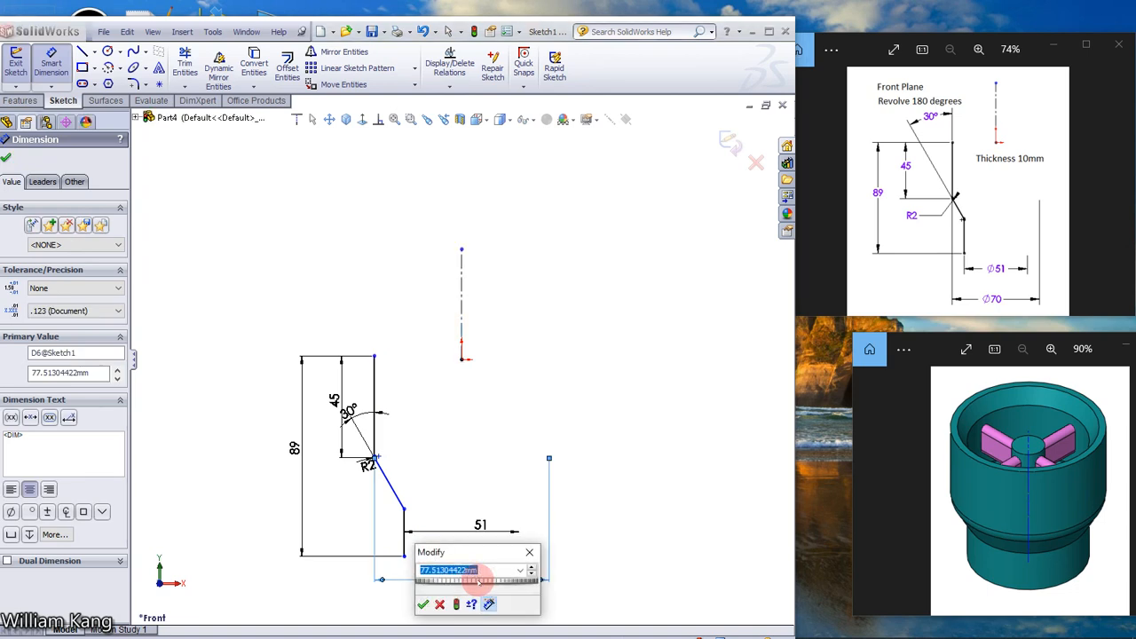
pyautogui.write('70')
pyautogui.press('Return')
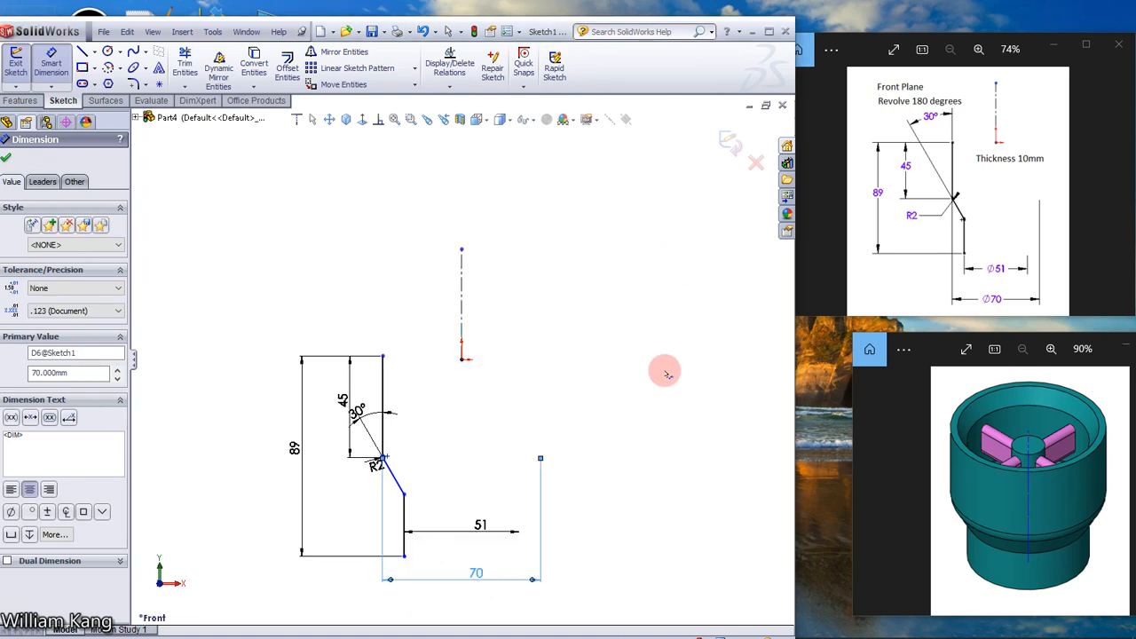
pyautogui.click(7, 158)
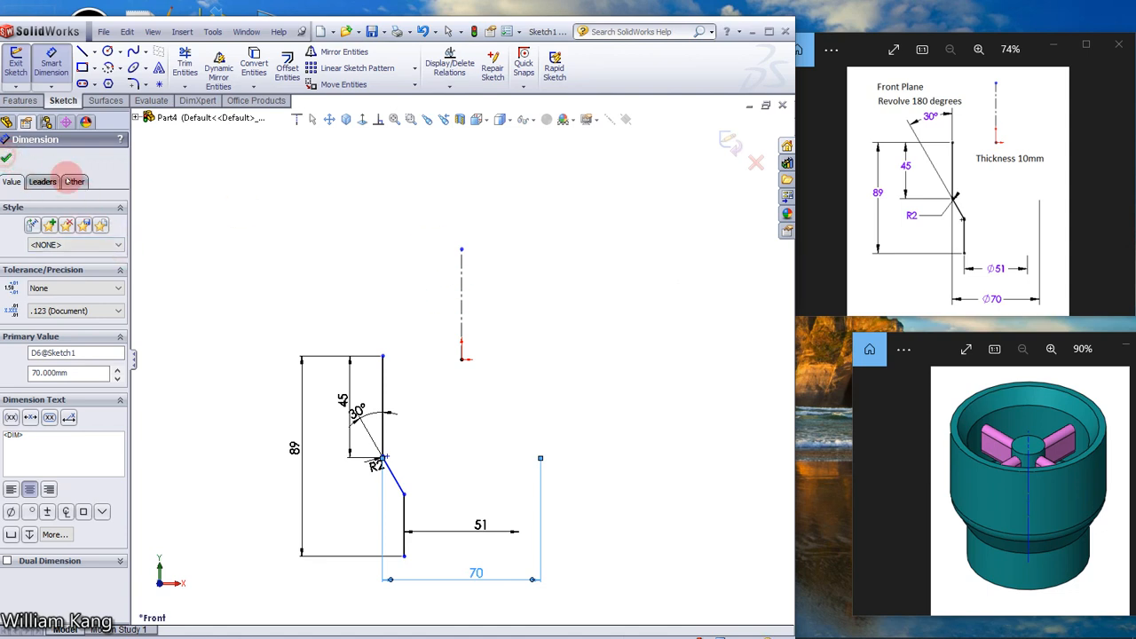
pyautogui.press('Escape')
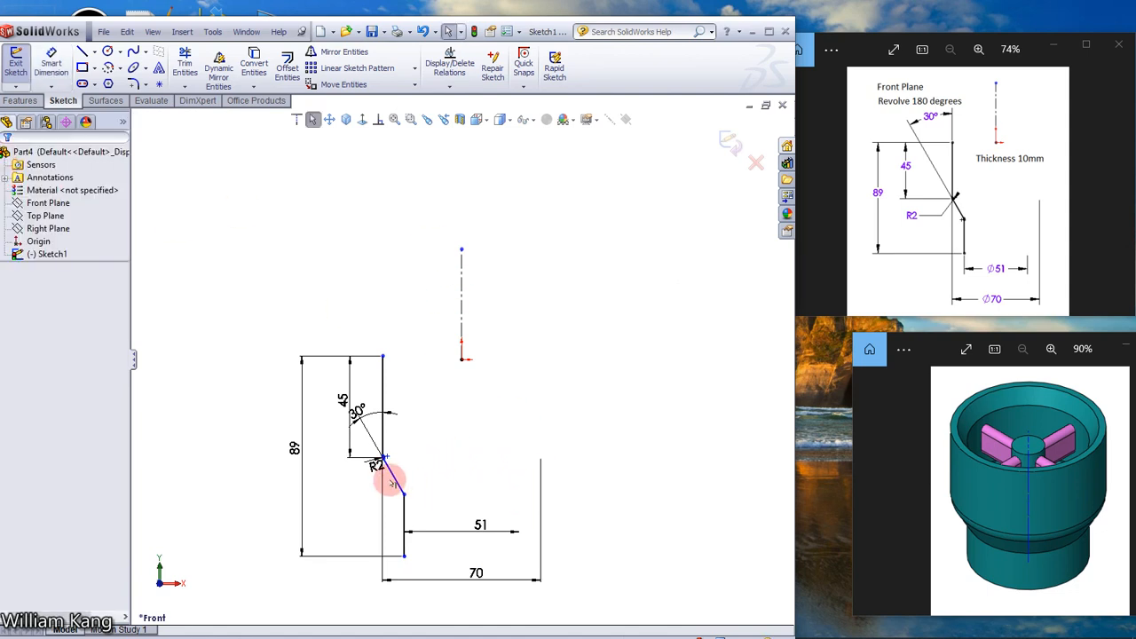
pyautogui.moveTo(376, 467); pyautogui.dragTo(355, 487)
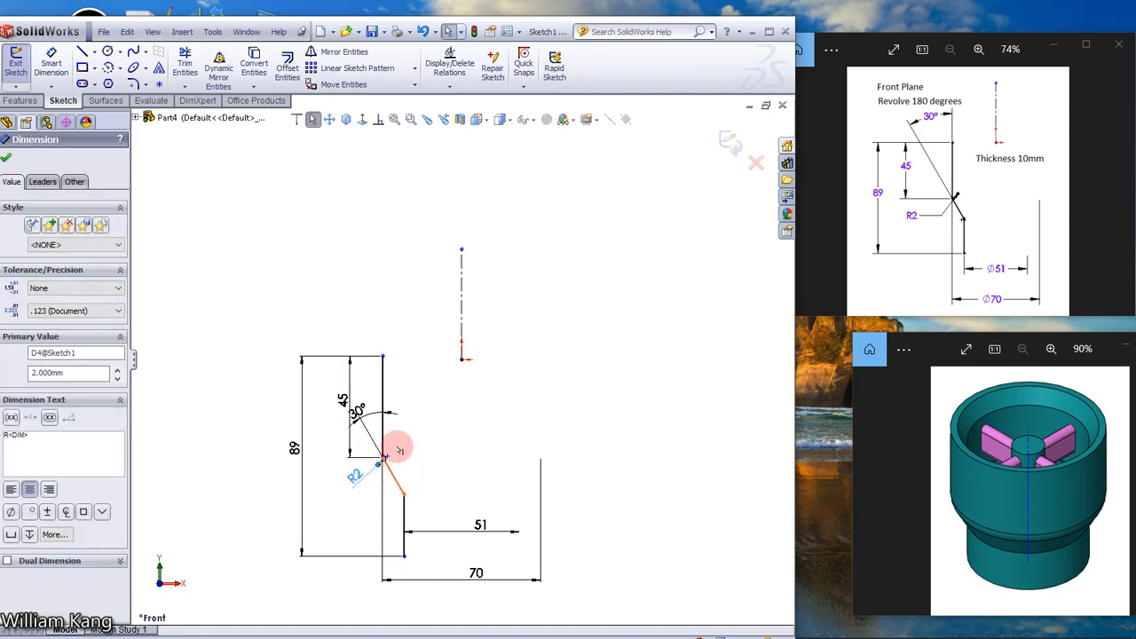
# Step: Add a Horizontal relation between the profile's upper endpoint and the origin
pyautogui.click(378, 121)
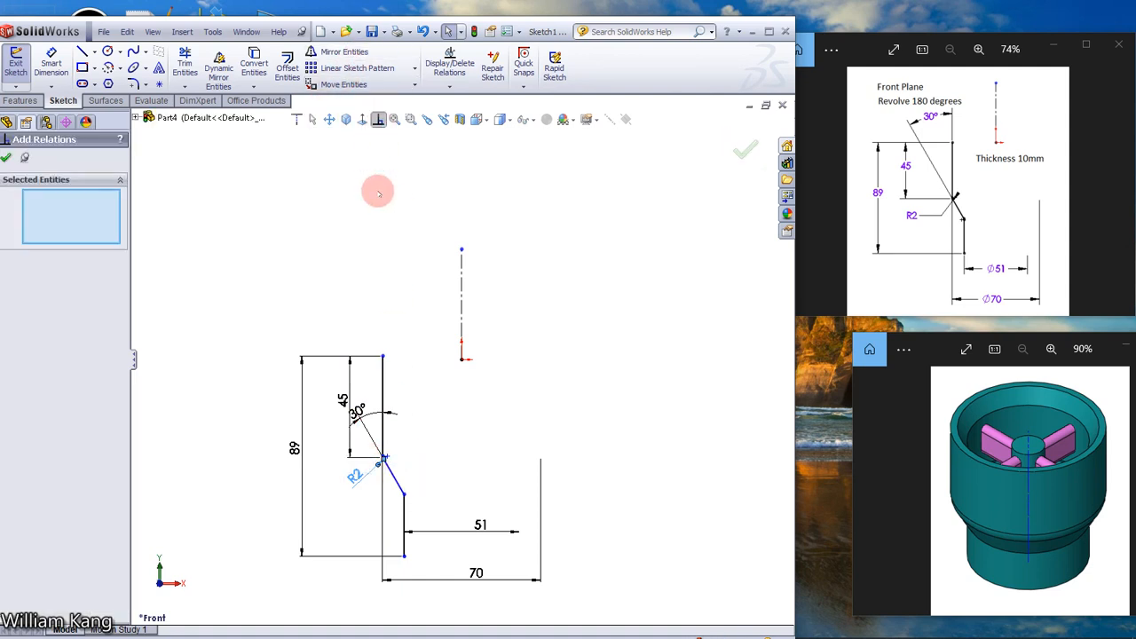
pyautogui.click(381, 357)
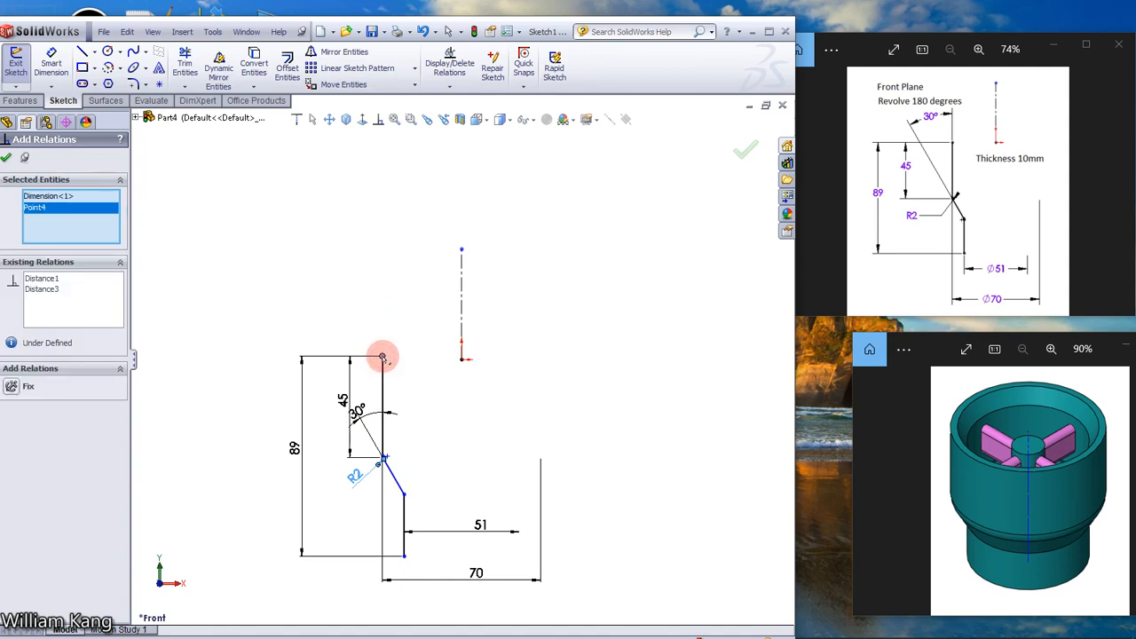
pyautogui.rightClick(97, 219)
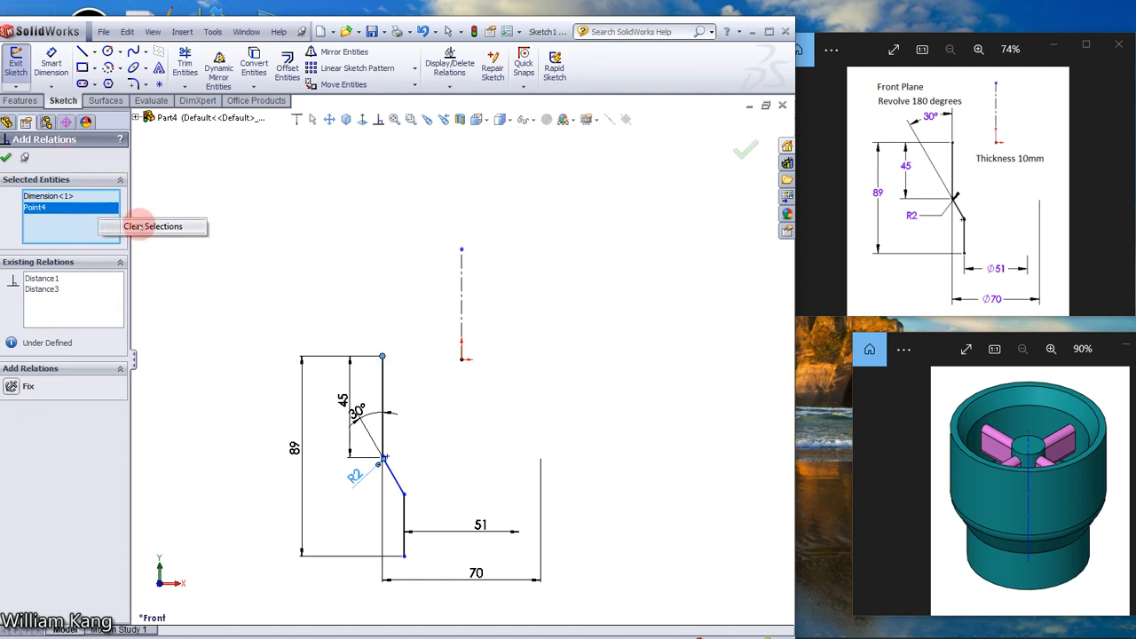
pyautogui.click(138, 227)
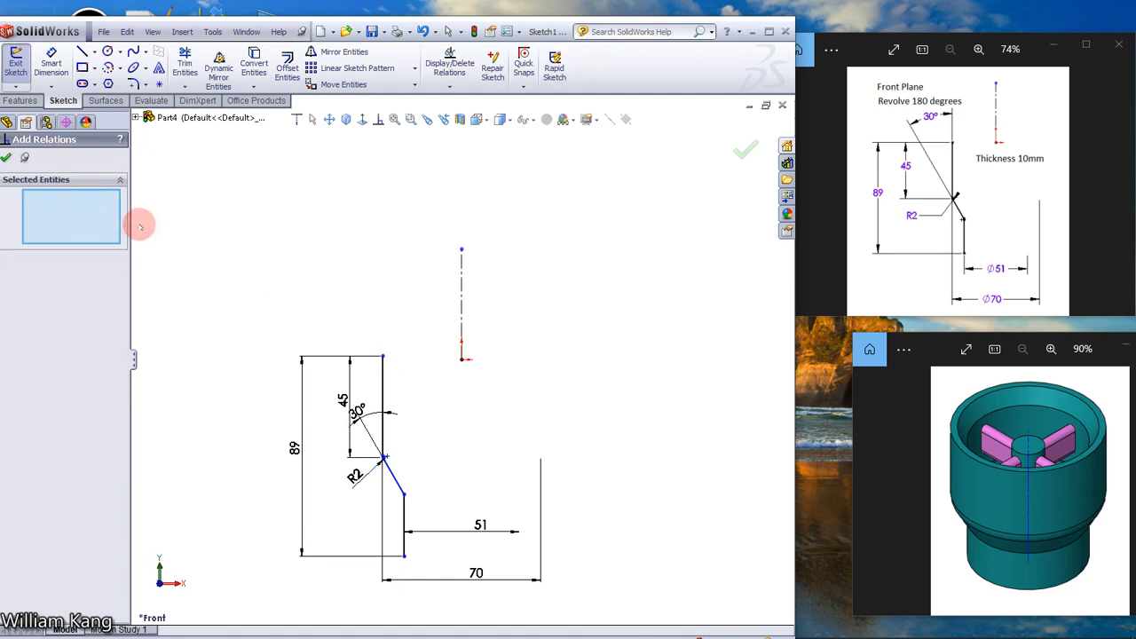
pyautogui.click(382, 357)
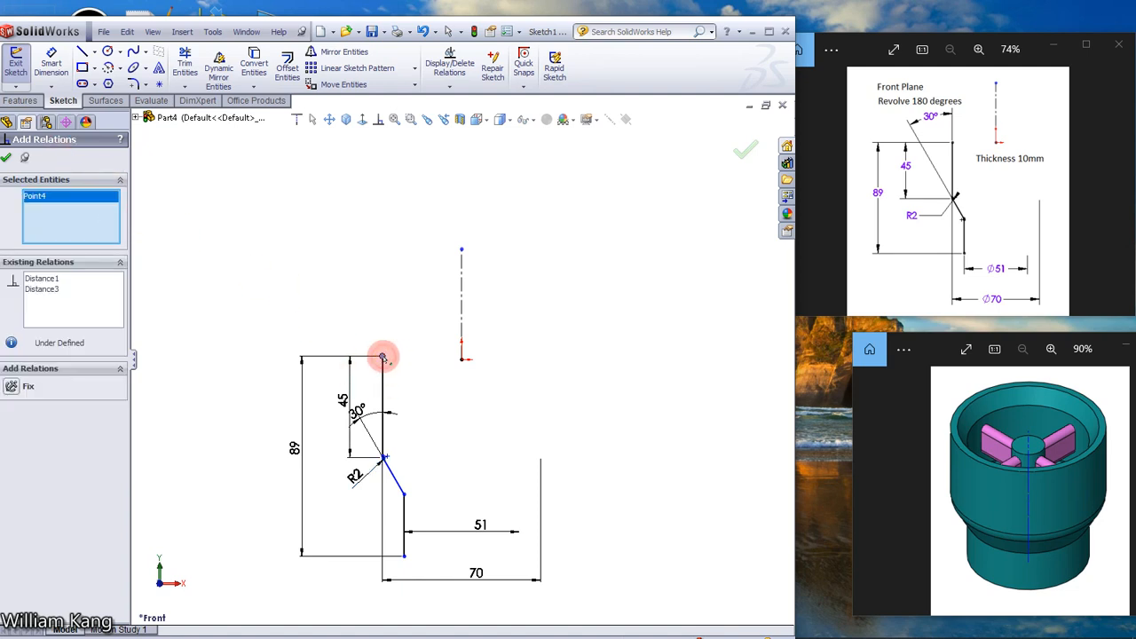
pyautogui.click(463, 359)
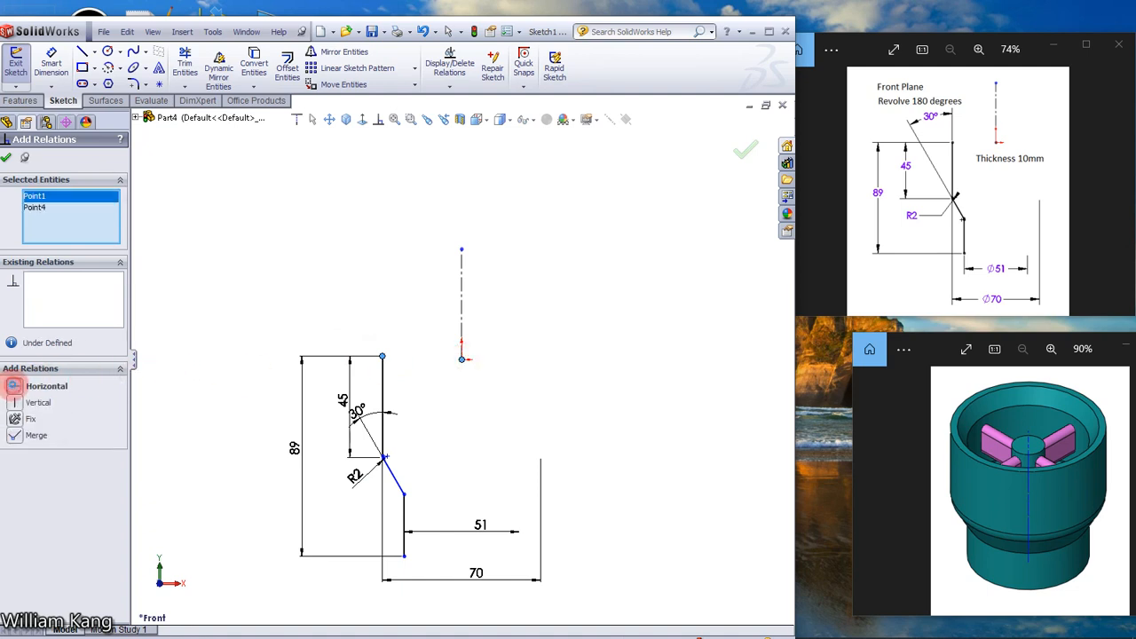
pyautogui.click(14, 386)
pyautogui.click(5, 157)
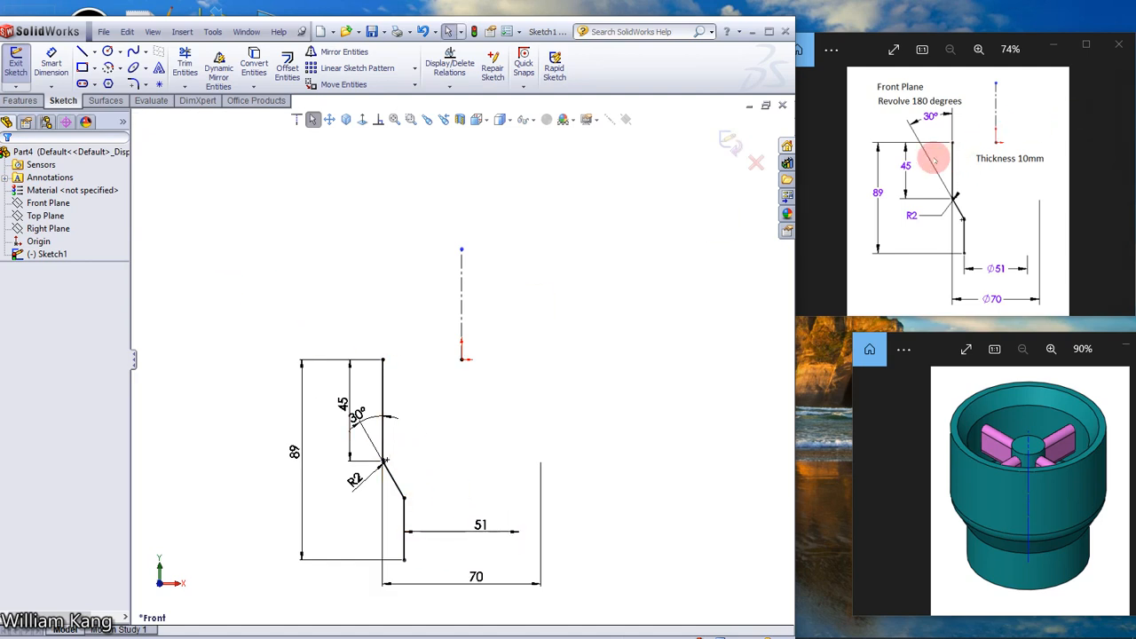
# Step: Revolve the open profile 360 degrees about the centerline as a one-direction thin feature with 10 mm thickness, without closing the sketch
pyautogui.click(21, 100)
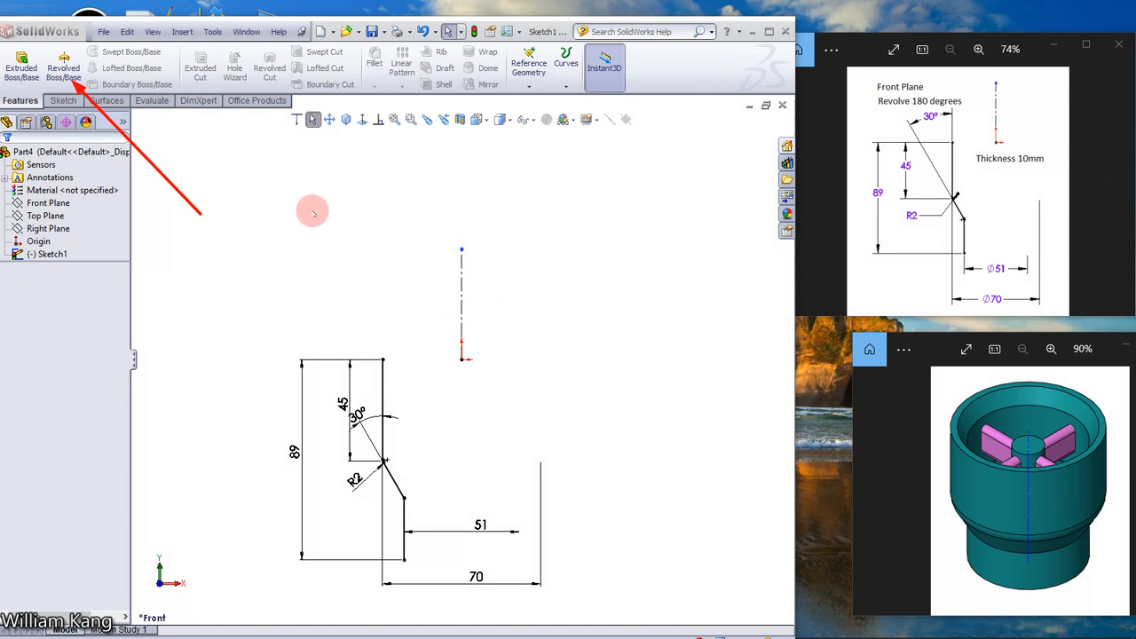
pyautogui.click(64, 67)
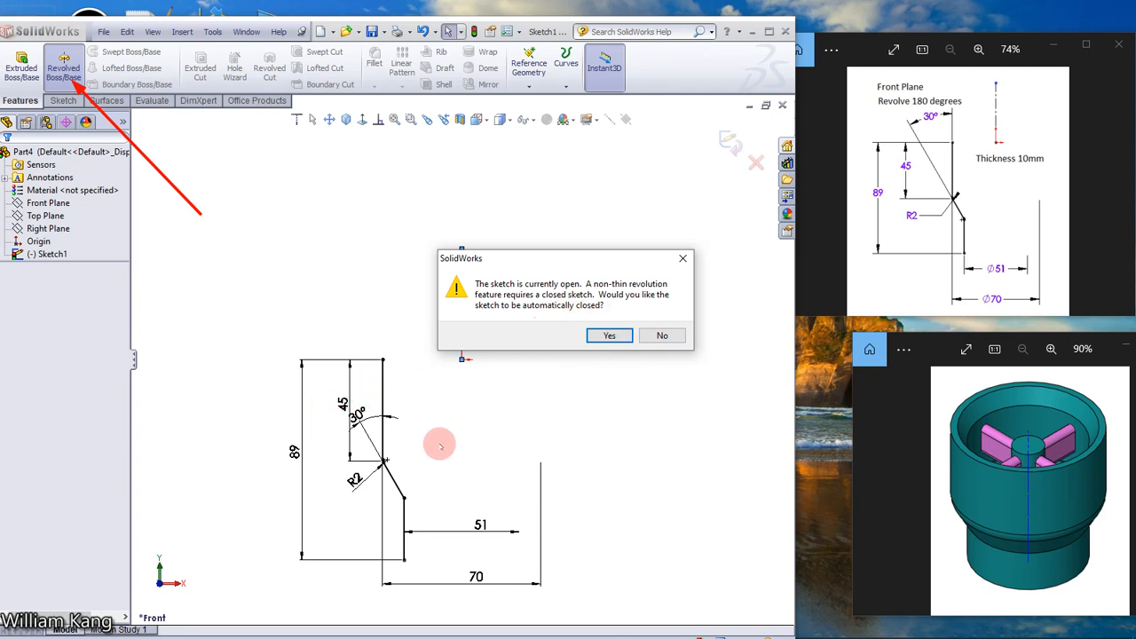
pyautogui.click(663, 335)
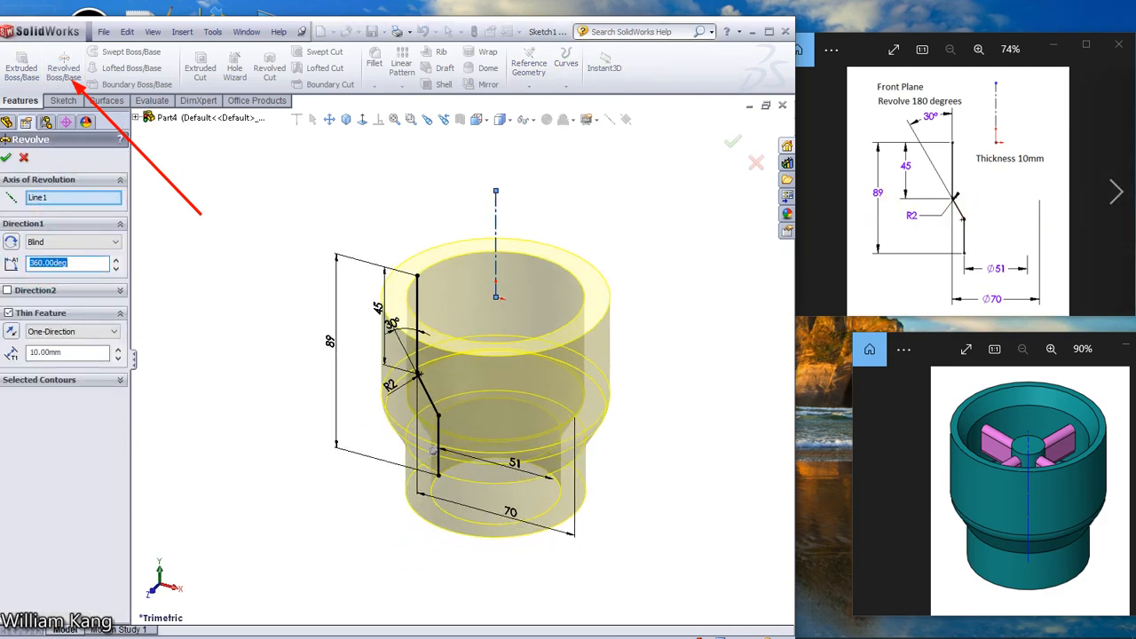
pyautogui.click(1120, 189)
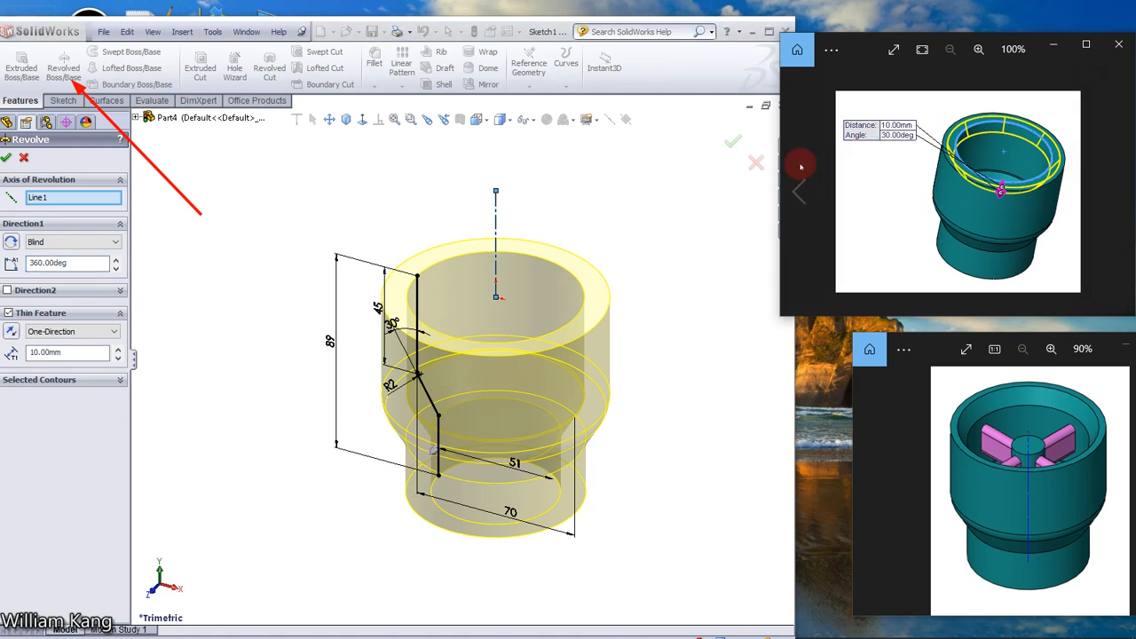
pyautogui.click(798, 191)
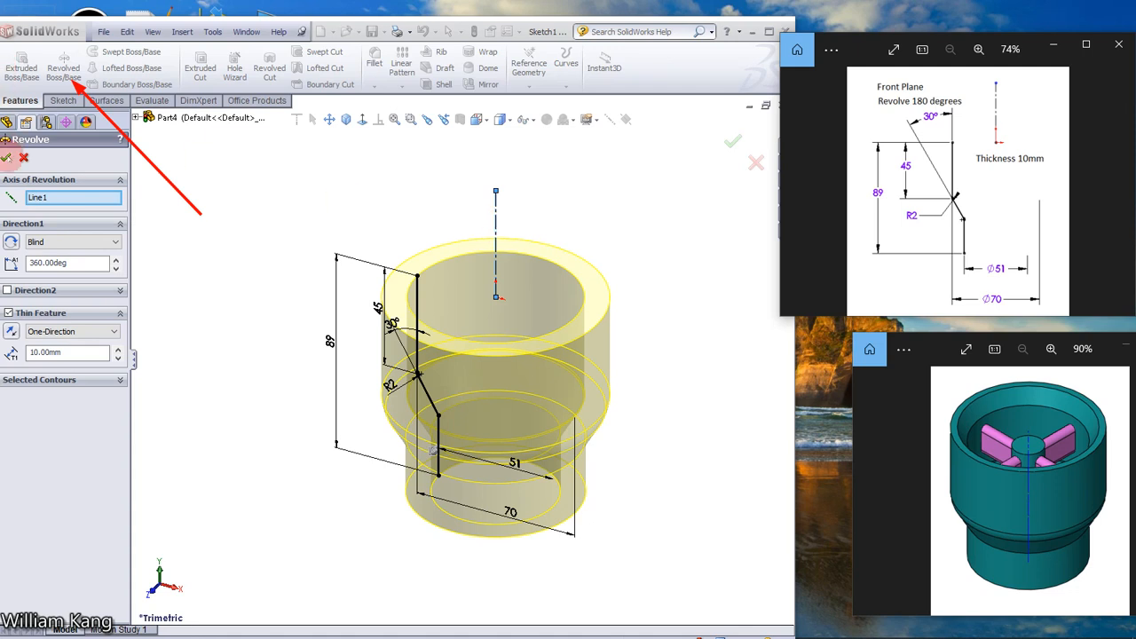
pyautogui.click(6, 157)
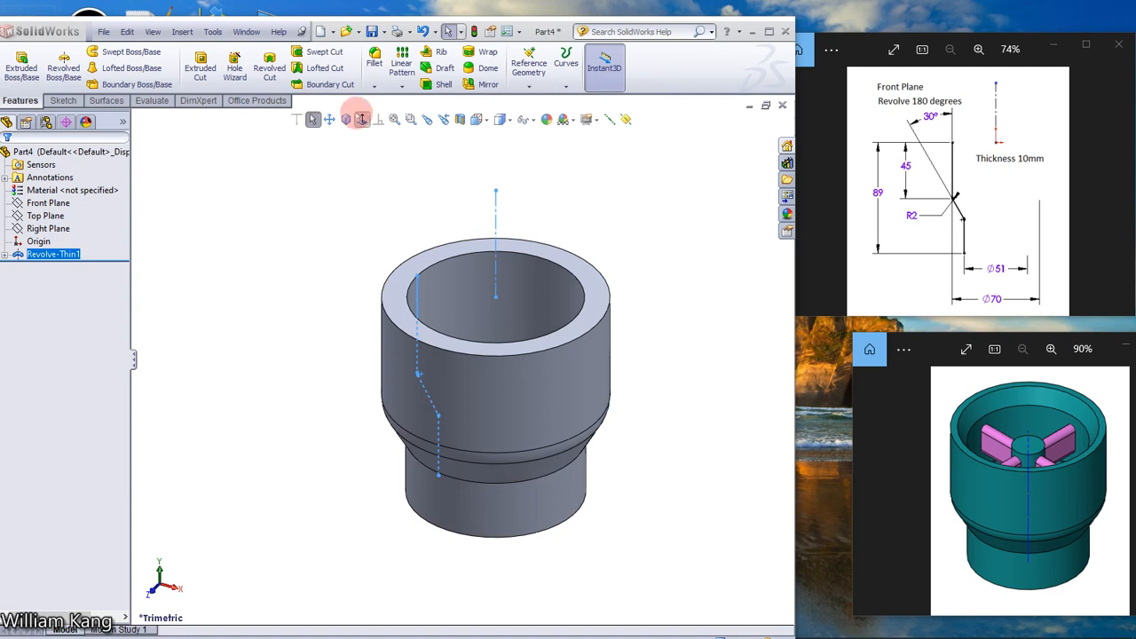
# Step: Chamfer the inner top edge of the cup using angle distance, with a 10 mm distance and a 30 degree angle
pyautogui.click(1118, 192)
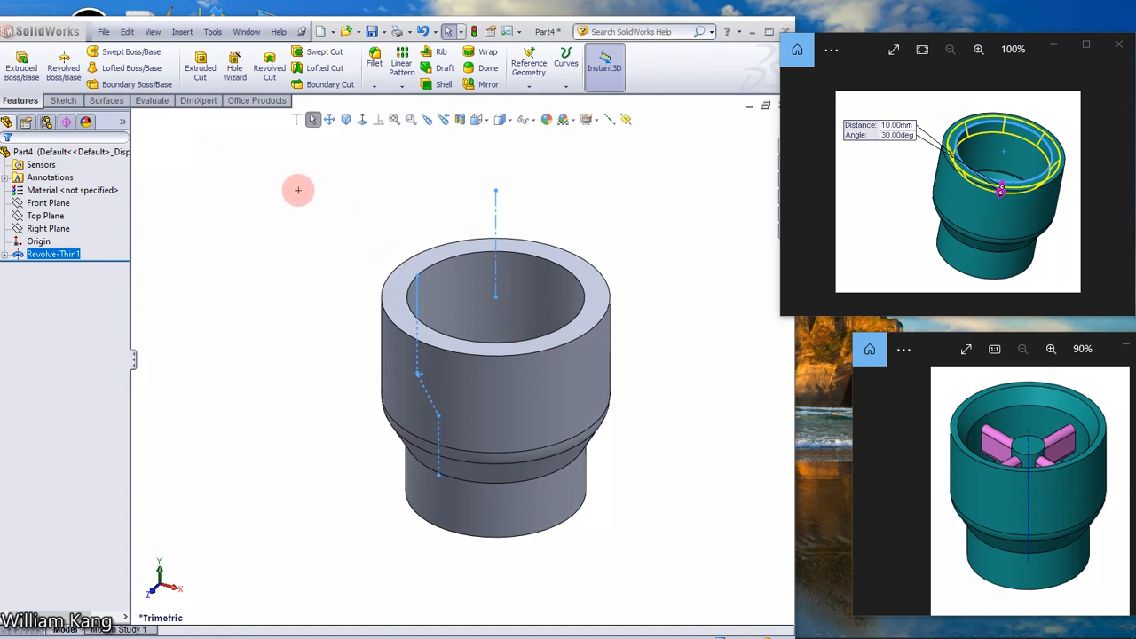
pyautogui.moveTo(295, 191)
pyautogui.mouseDown()
pyautogui.moveTo(318, 117)
pyautogui.moveTo(367, 71)
pyautogui.mouseUp()
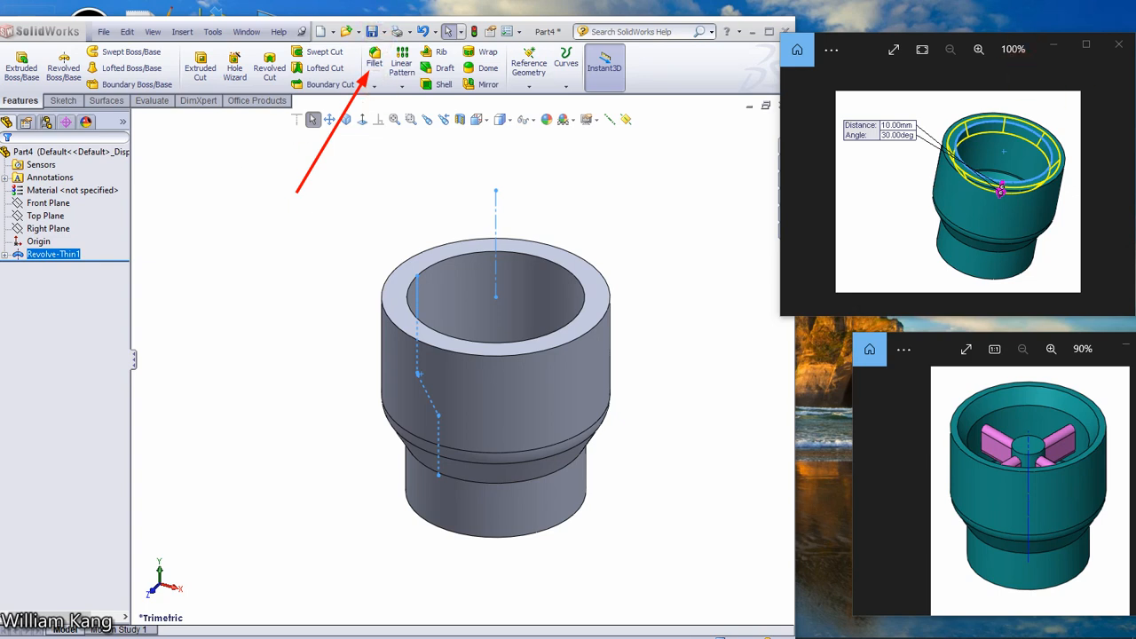
pyautogui.click(375, 87)
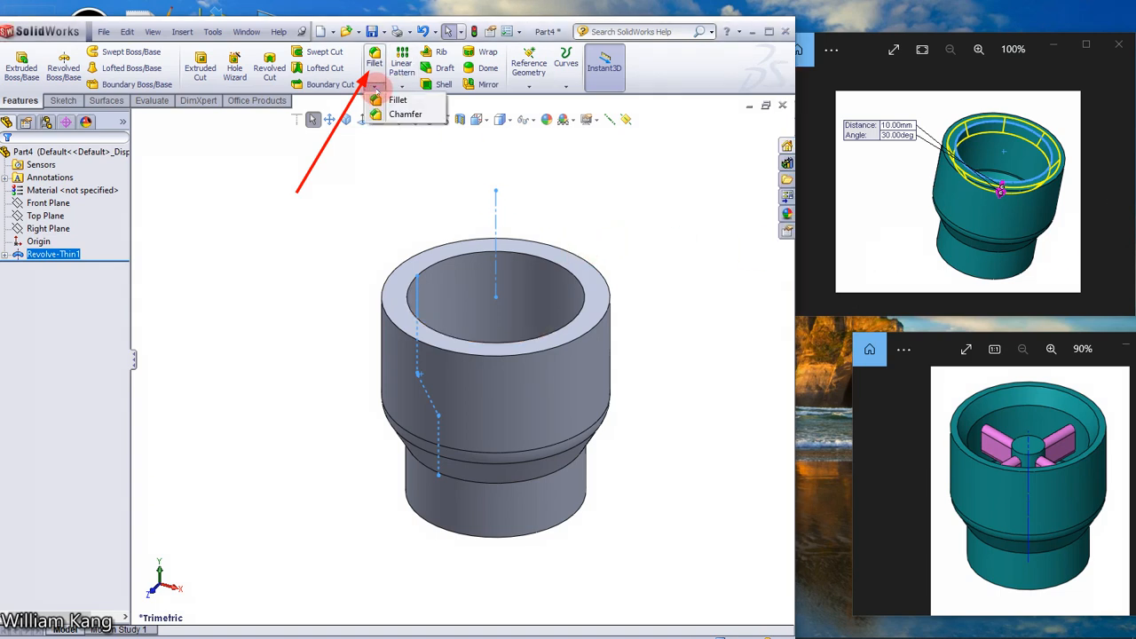
pyautogui.click(387, 116)
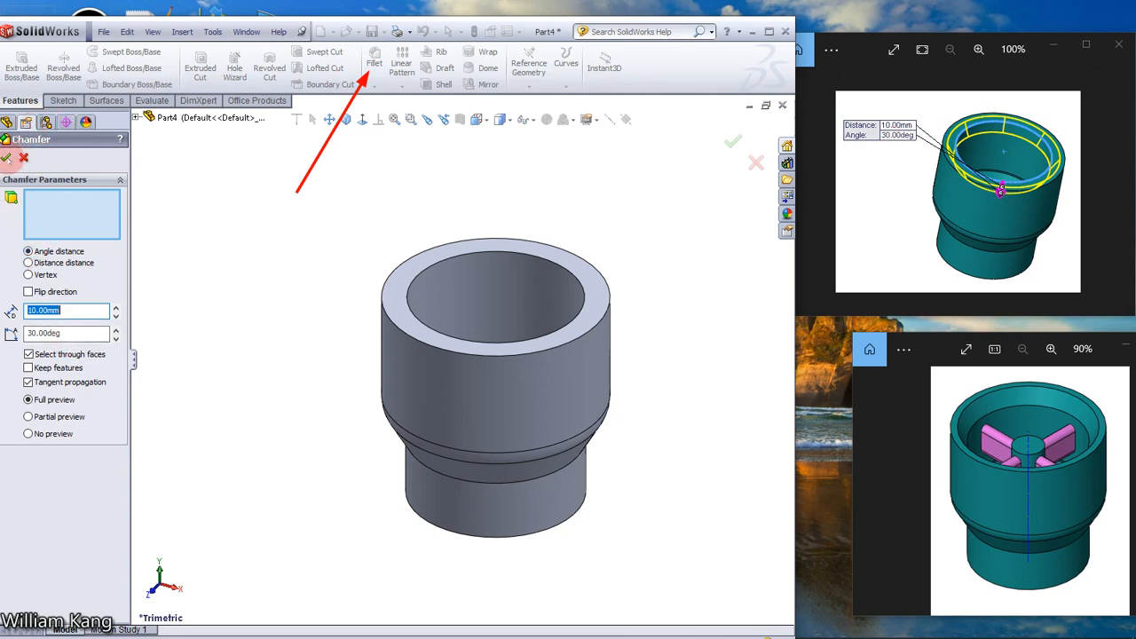
pyautogui.click(417, 281)
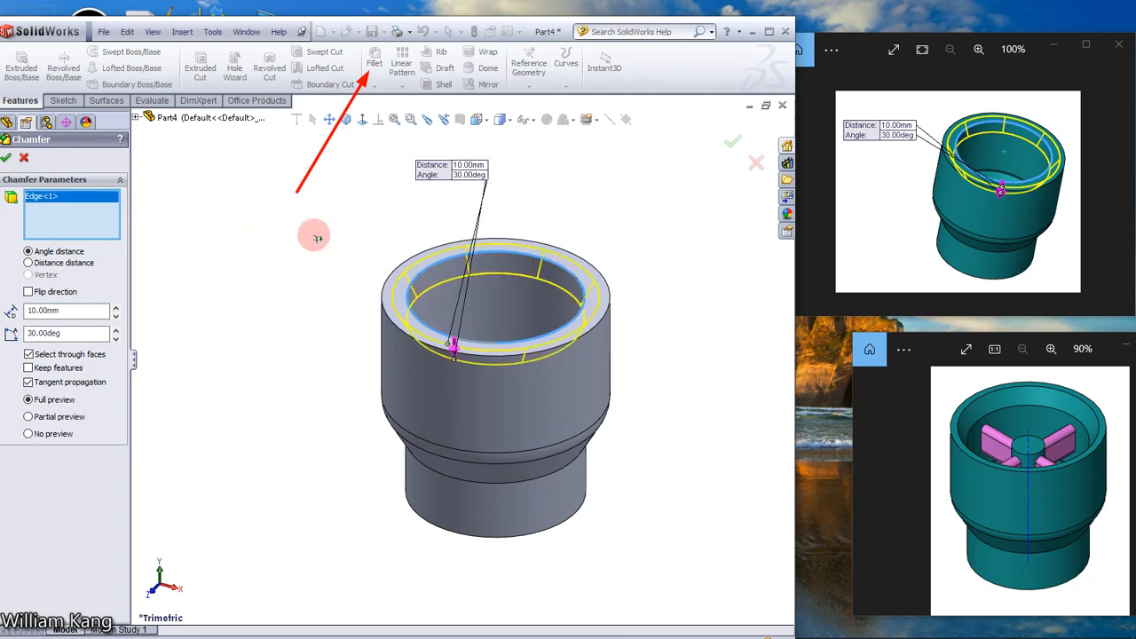
pyautogui.click(5, 157)
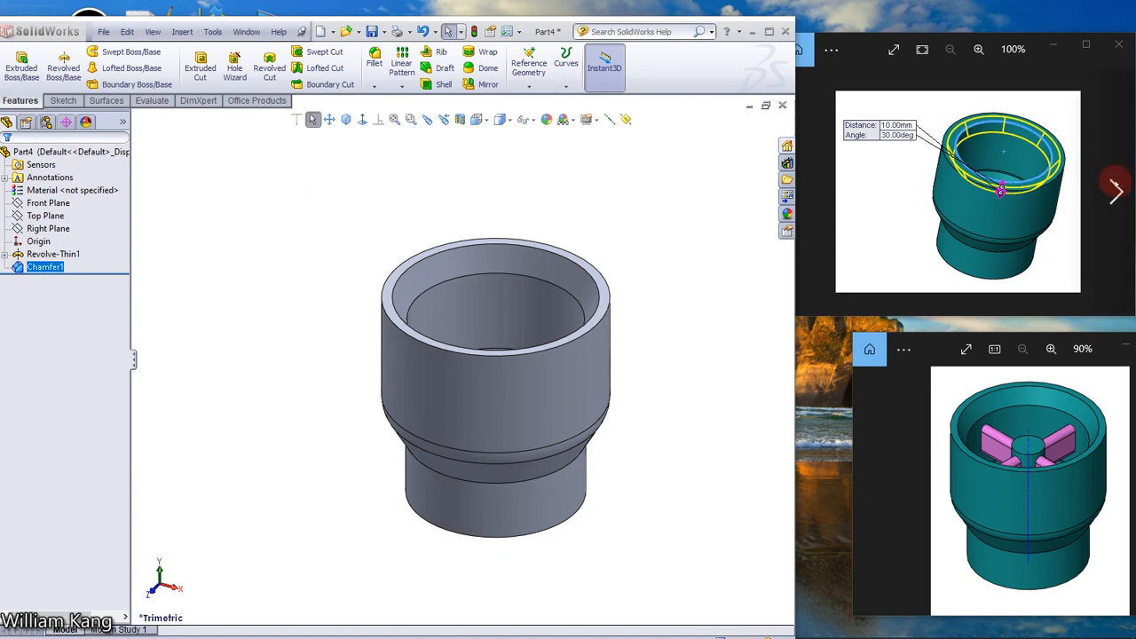
# Step: Create a reference plane offset 16 mm from the cup's top rim face, flipped downward into the body
pyautogui.click(1116, 187)
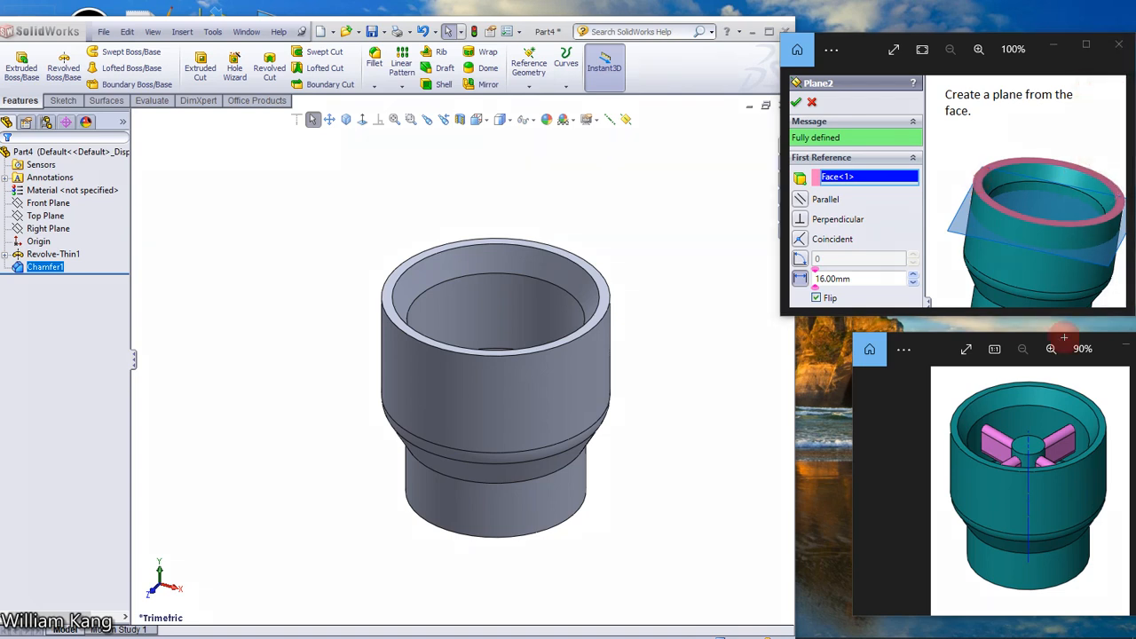
pyautogui.moveTo(671, 208); pyautogui.dragTo(631, 132)
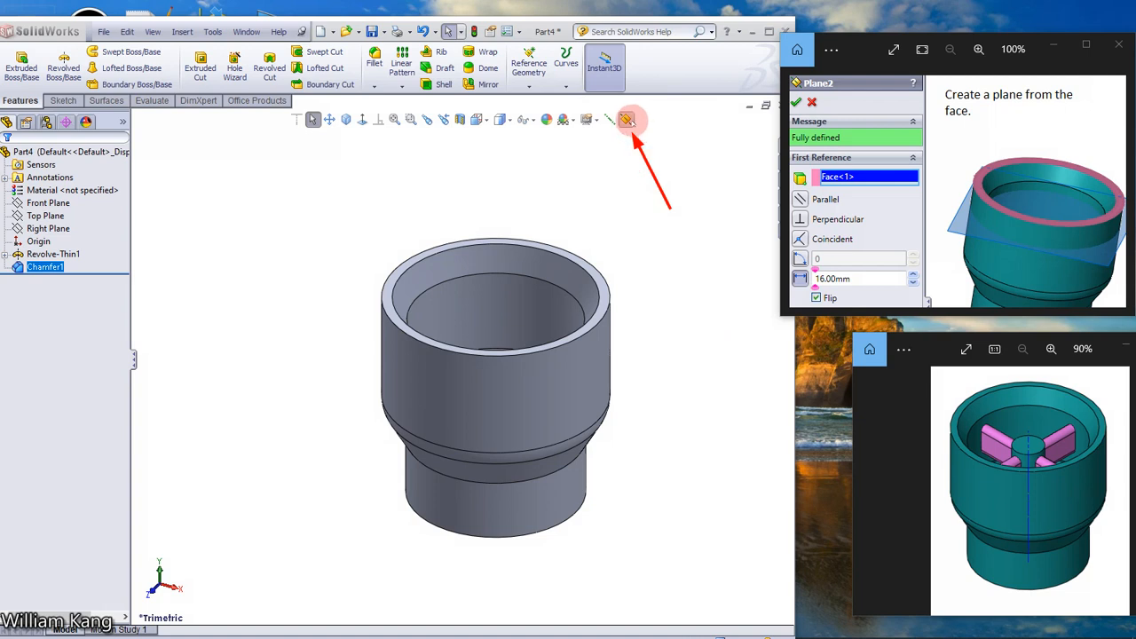
pyautogui.click(627, 120)
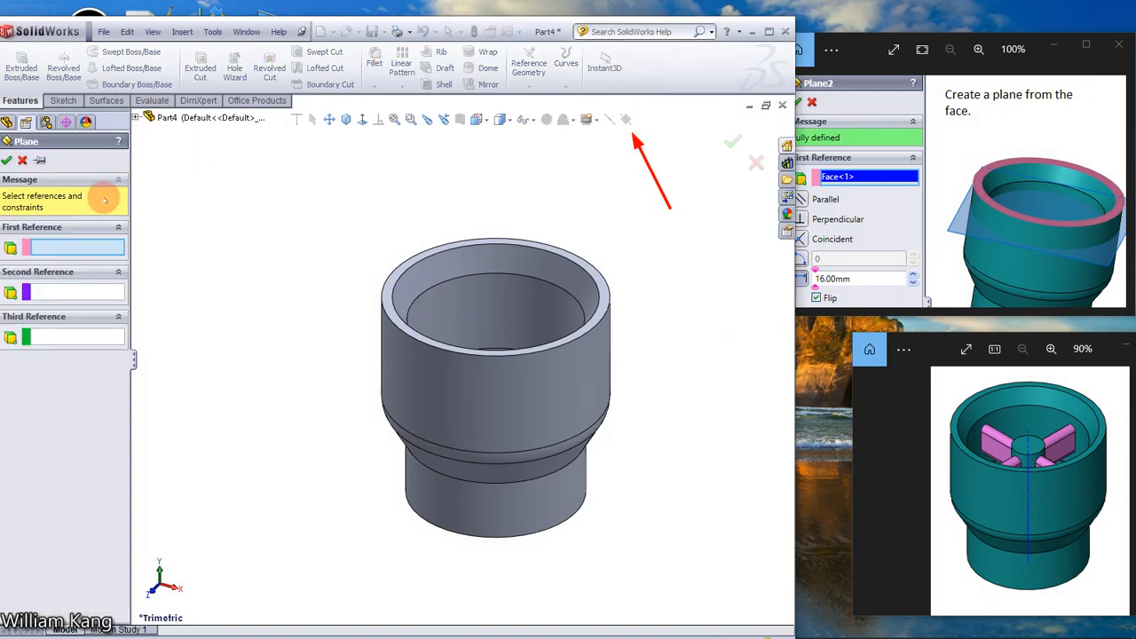
pyautogui.click(391, 309)
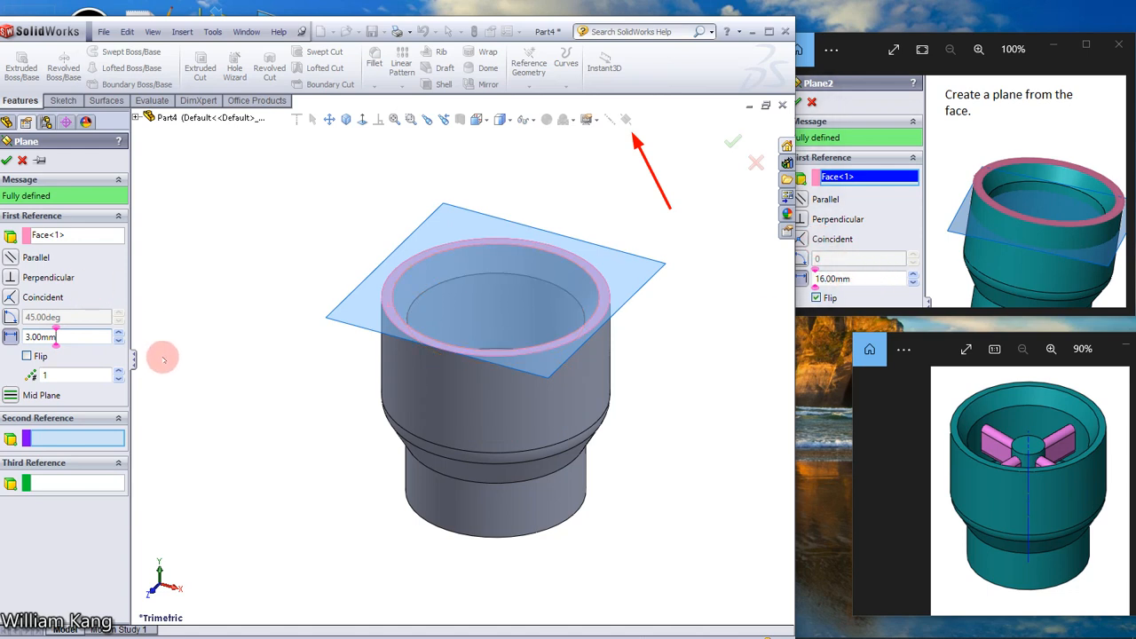
pyautogui.moveTo(69, 335); pyautogui.dragTo(12, 334)
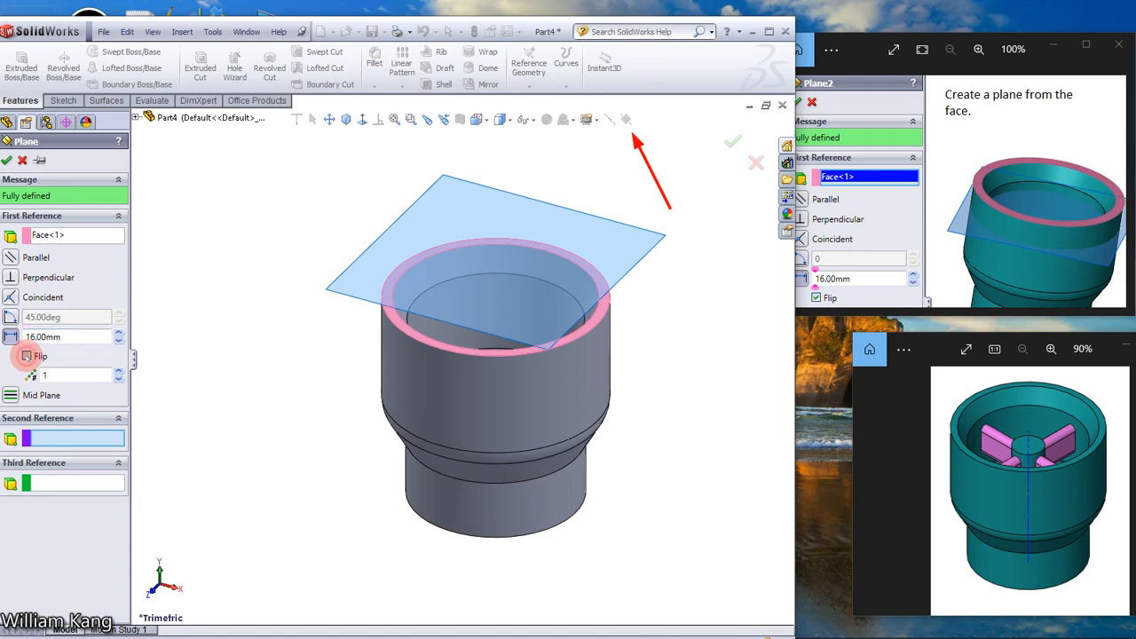
pyautogui.click(27, 356)
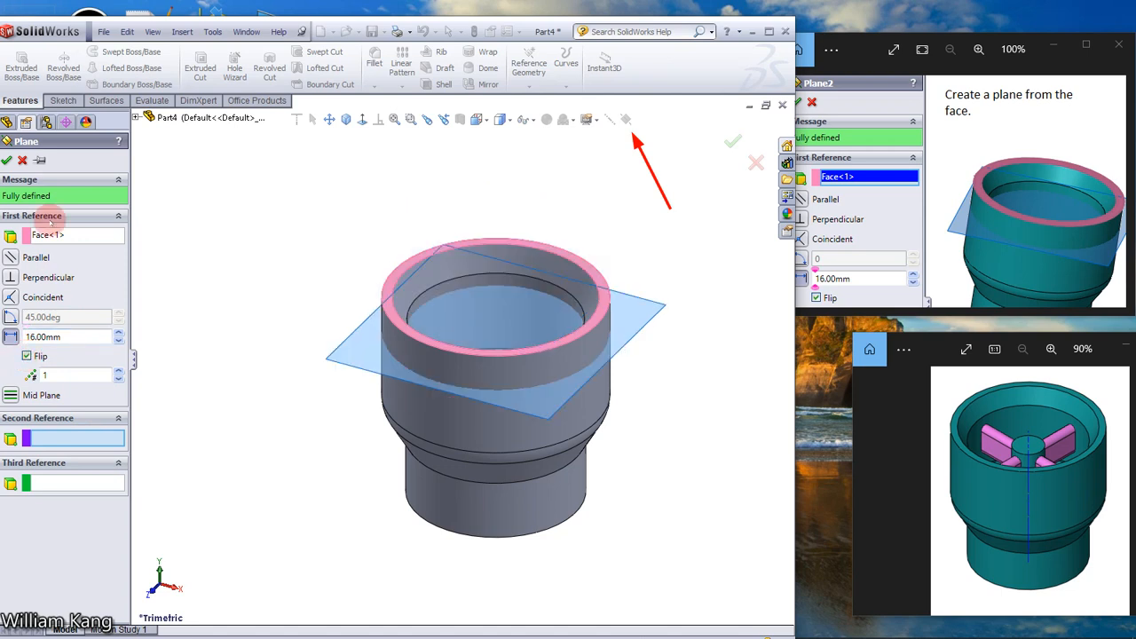
pyautogui.click(6, 159)
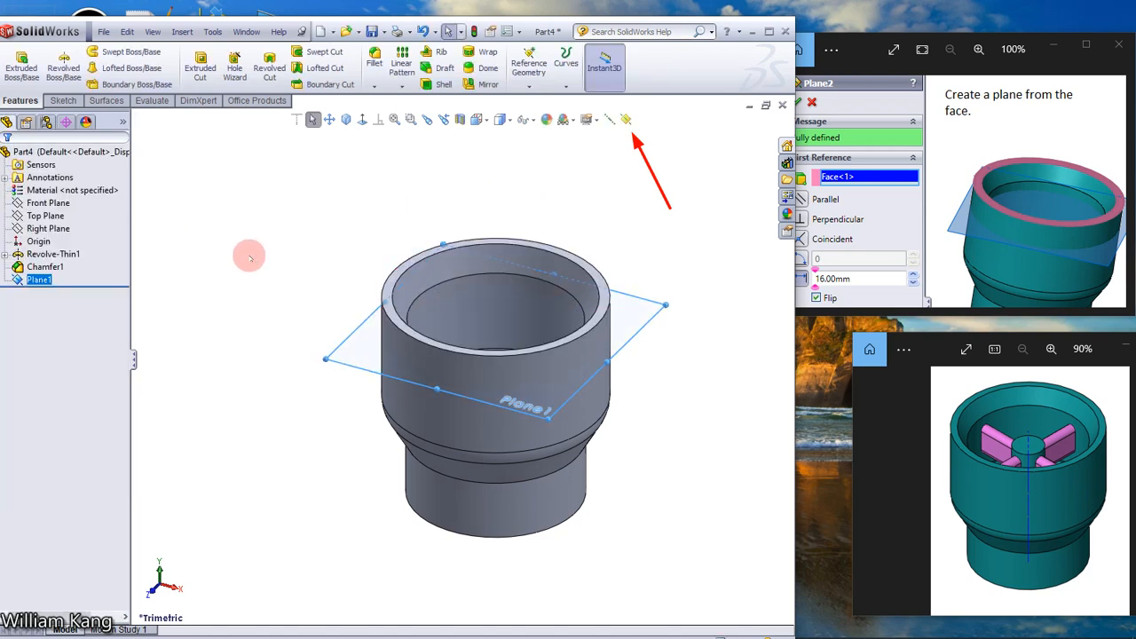
pyautogui.click(36, 279)
pyautogui.click(184, 266)
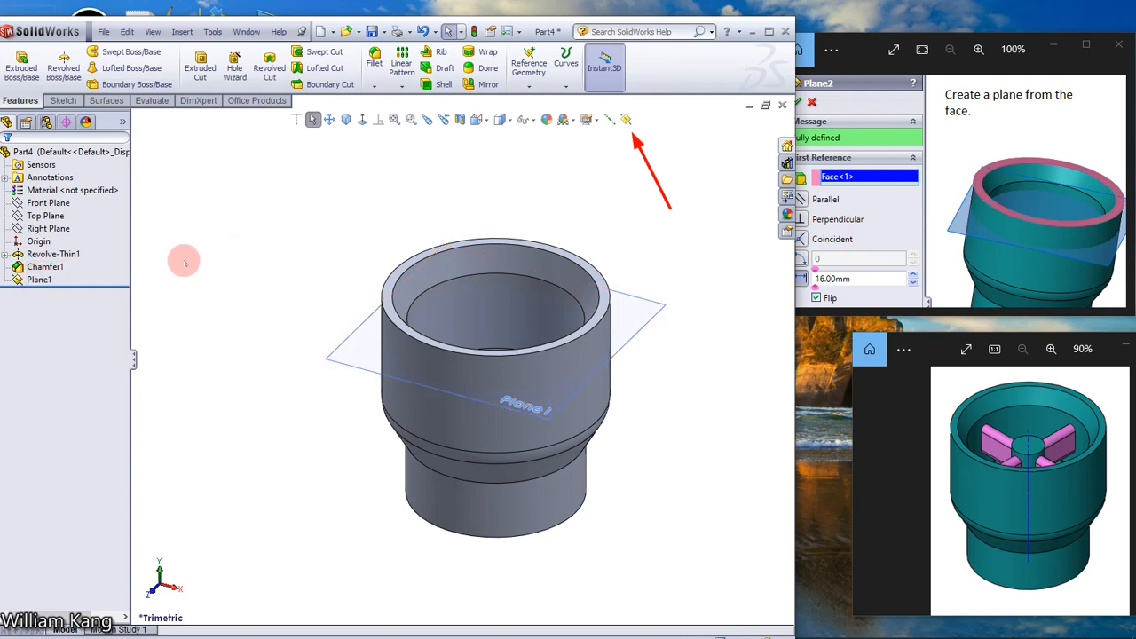
# Step: Start a new sketch on Plane1 and orient the view normal to it
pyautogui.click(1123, 194)
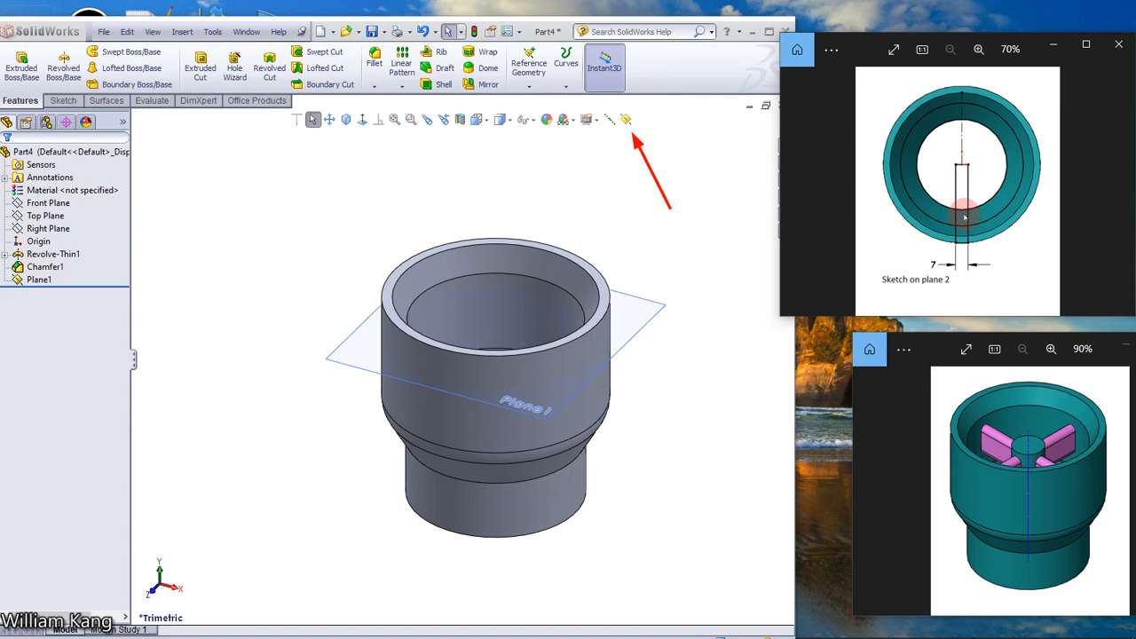
pyautogui.click(38, 281)
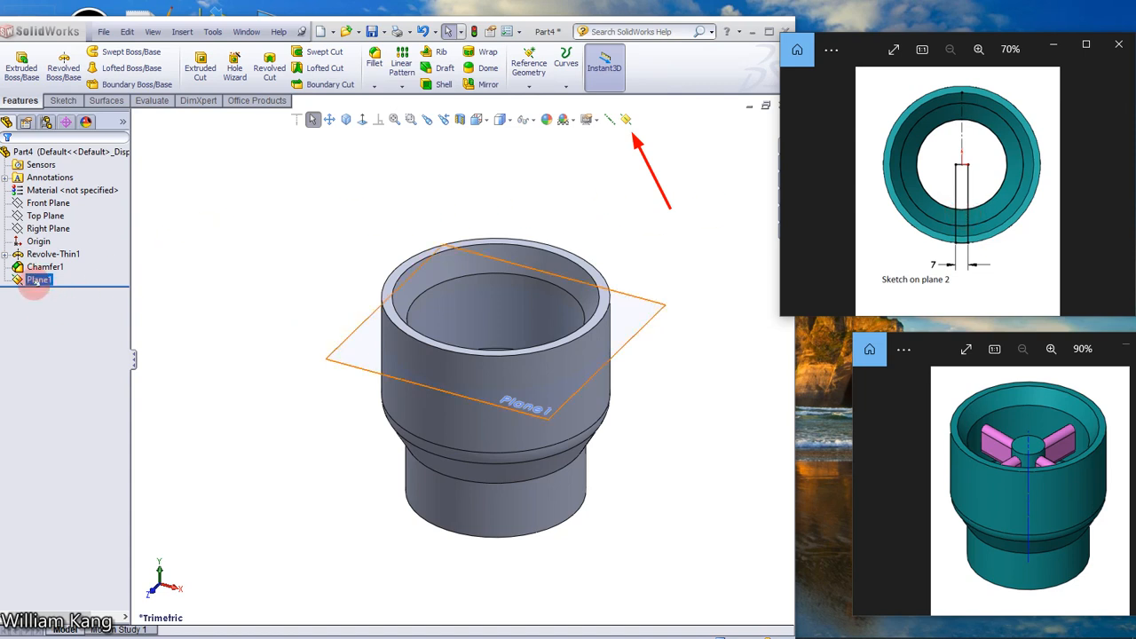
pyautogui.click(38, 280)
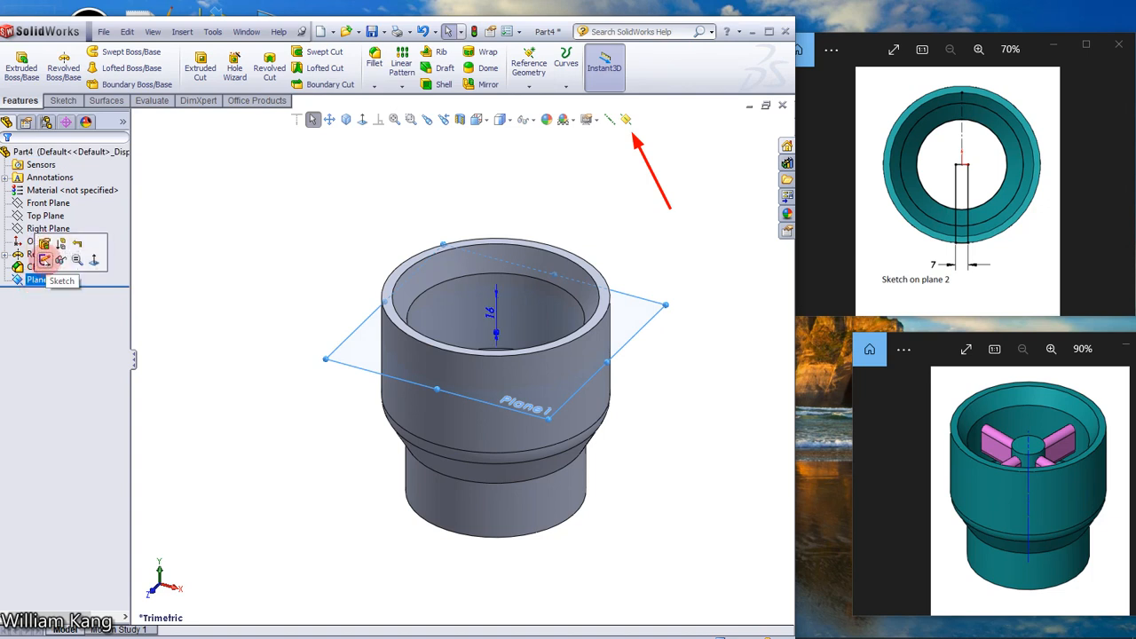
pyautogui.click(44, 259)
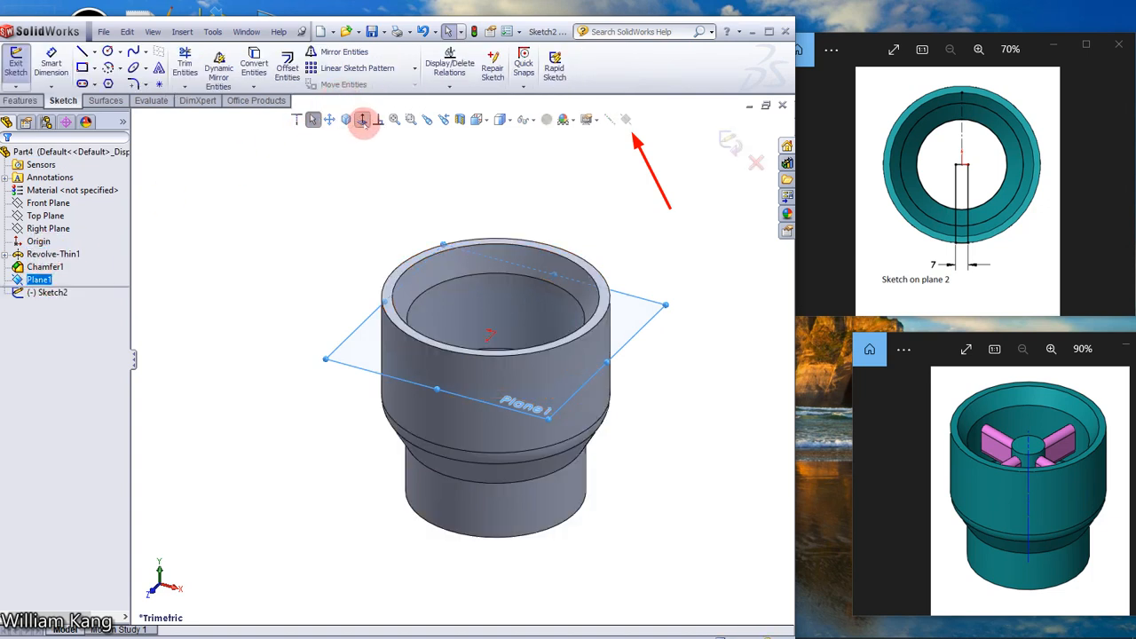
pyautogui.click(362, 120)
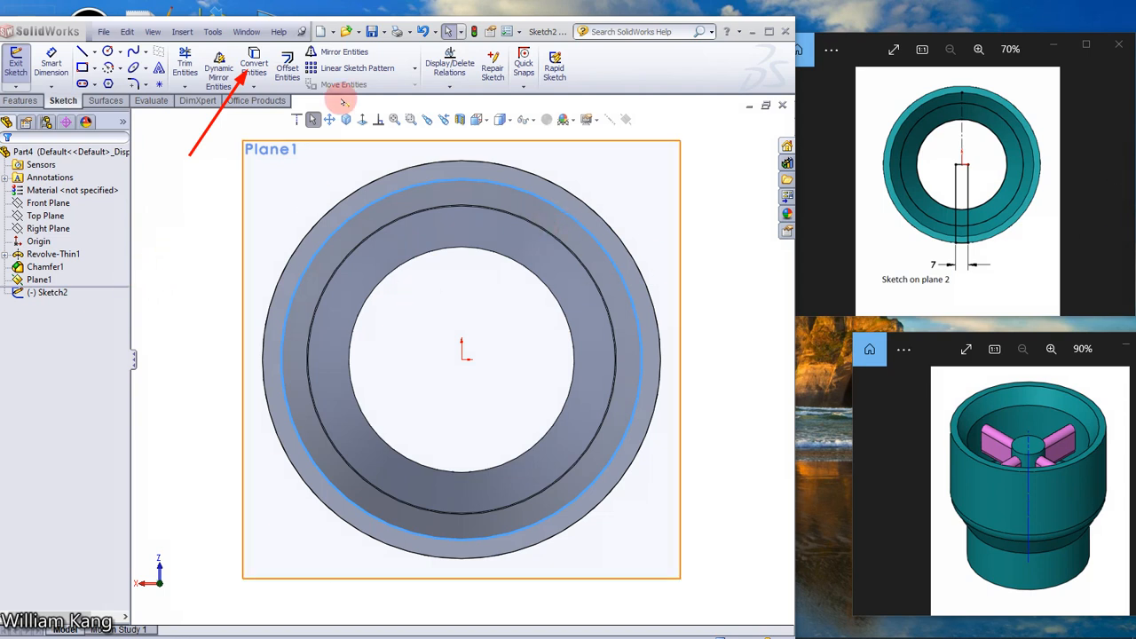
# Step: Convert the inner circular edge of the cup's top rim into the Plane1 sketch with Convert Entities
pyautogui.click(254, 67)
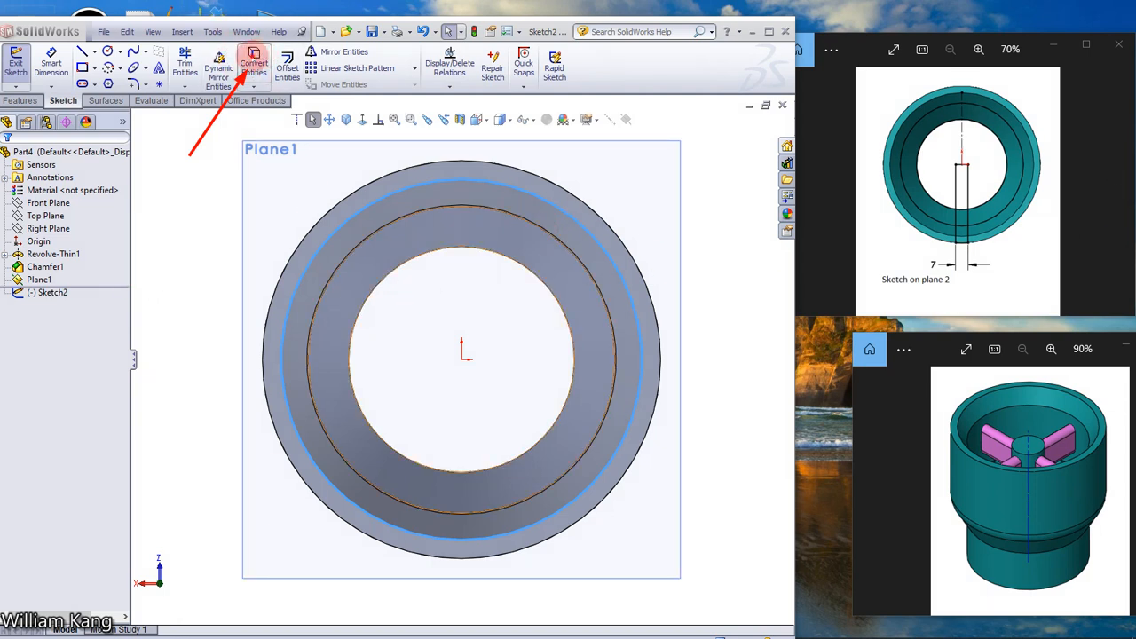
pyautogui.click(254, 62)
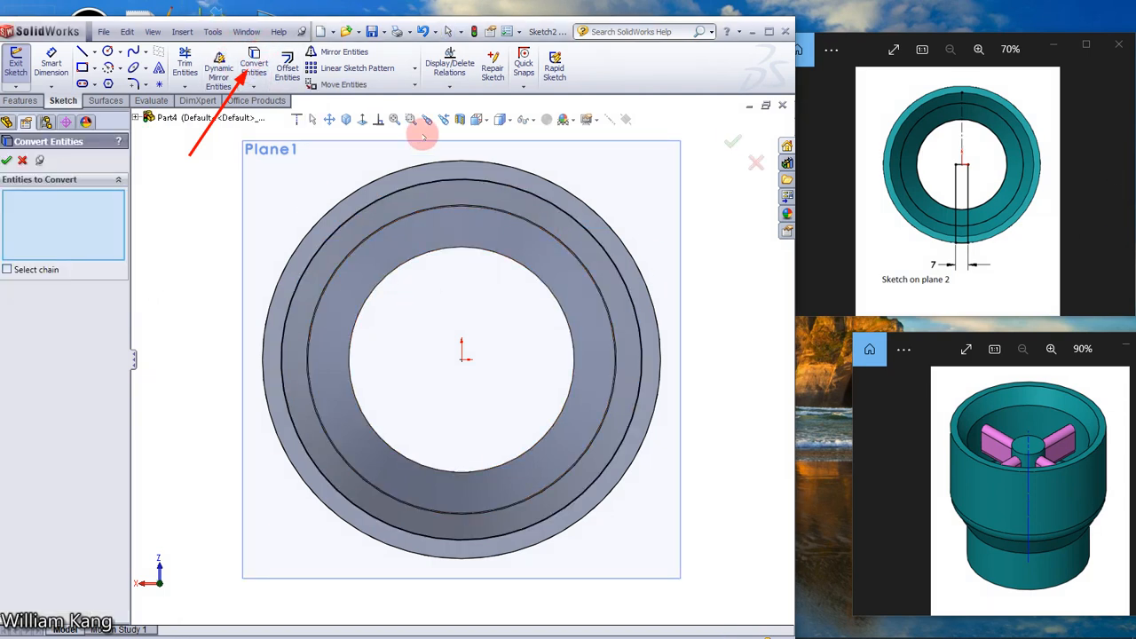
pyautogui.click(617, 267)
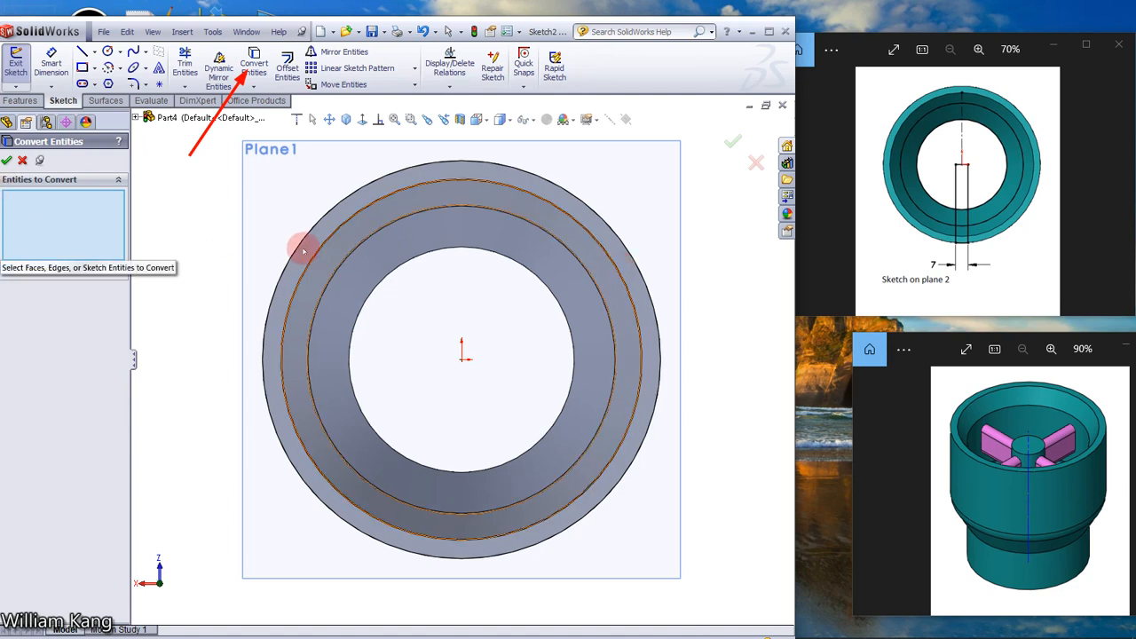
pyautogui.click(293, 423)
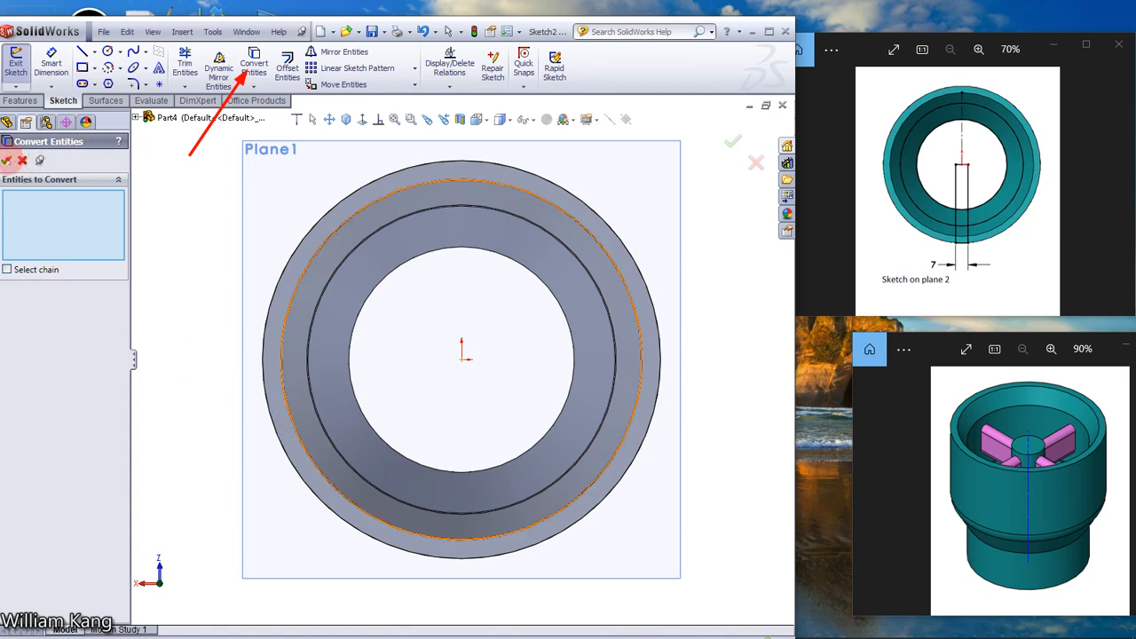
pyautogui.click(8, 160)
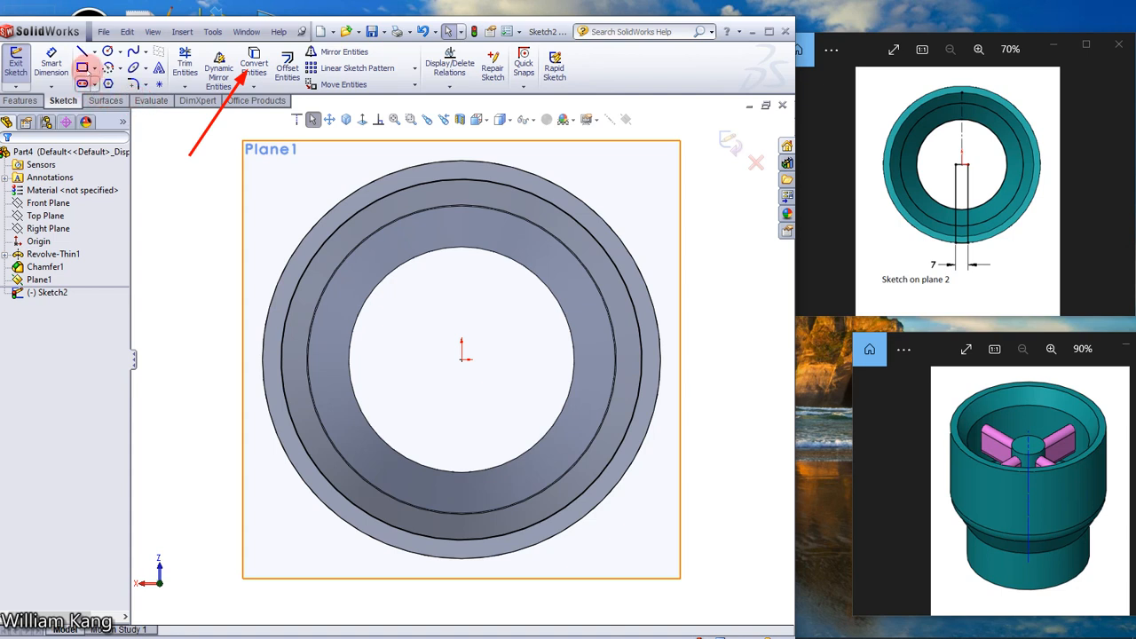
# Step: Sketch a tall corner rectangle about 9 mm wide and 38 mm high beside the cup, outside its outer circle
pyautogui.click(83, 67)
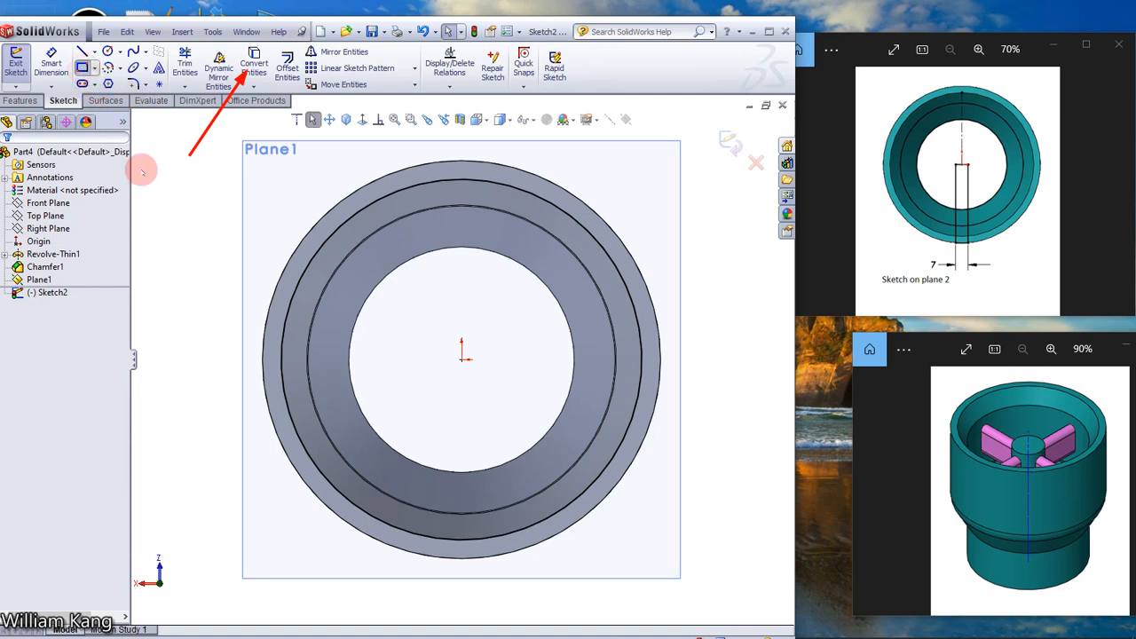
pyautogui.click(159, 277)
pyautogui.click(199, 442)
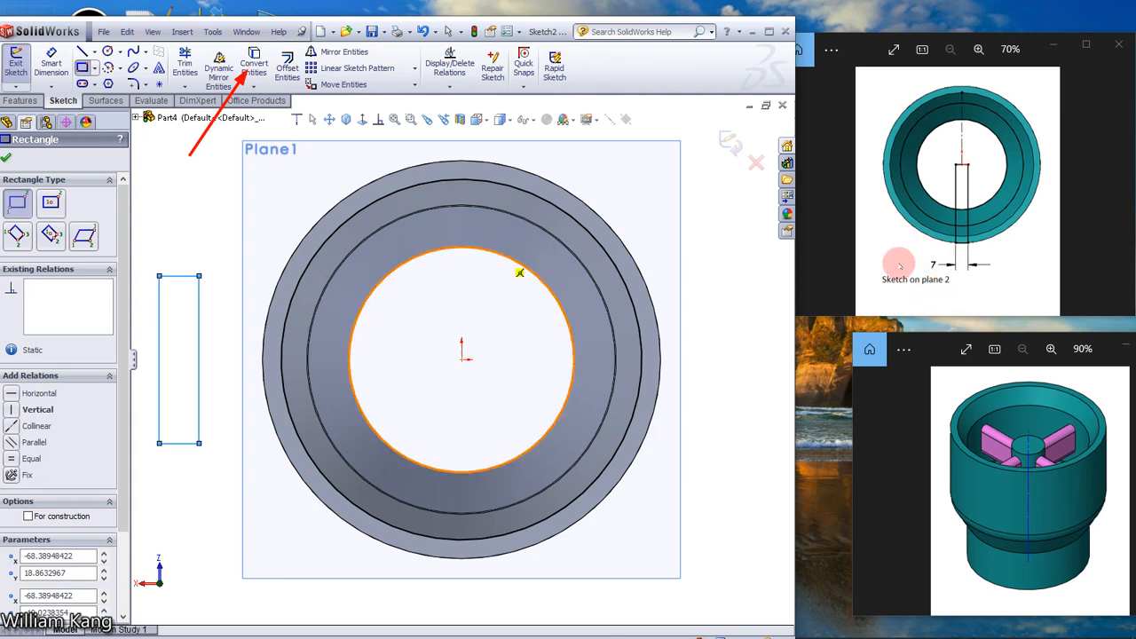
# Step: Dimension the rectangle's upper horizontal edge and set its width to 7 mm
pyautogui.click(50, 56)
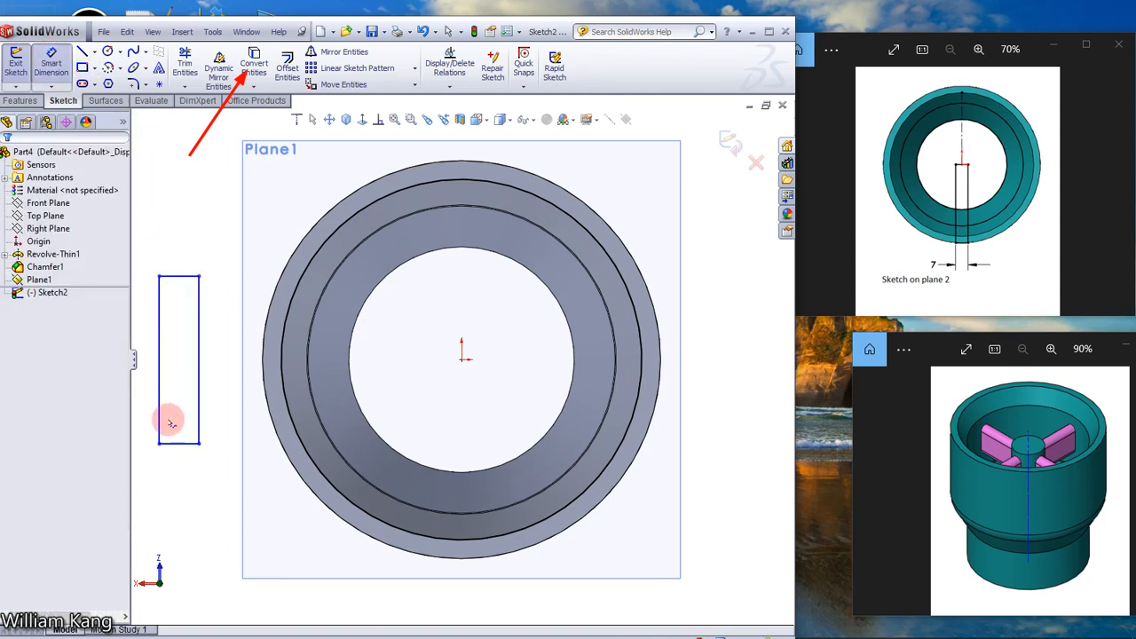
pyautogui.click(180, 276)
pyautogui.click(178, 245)
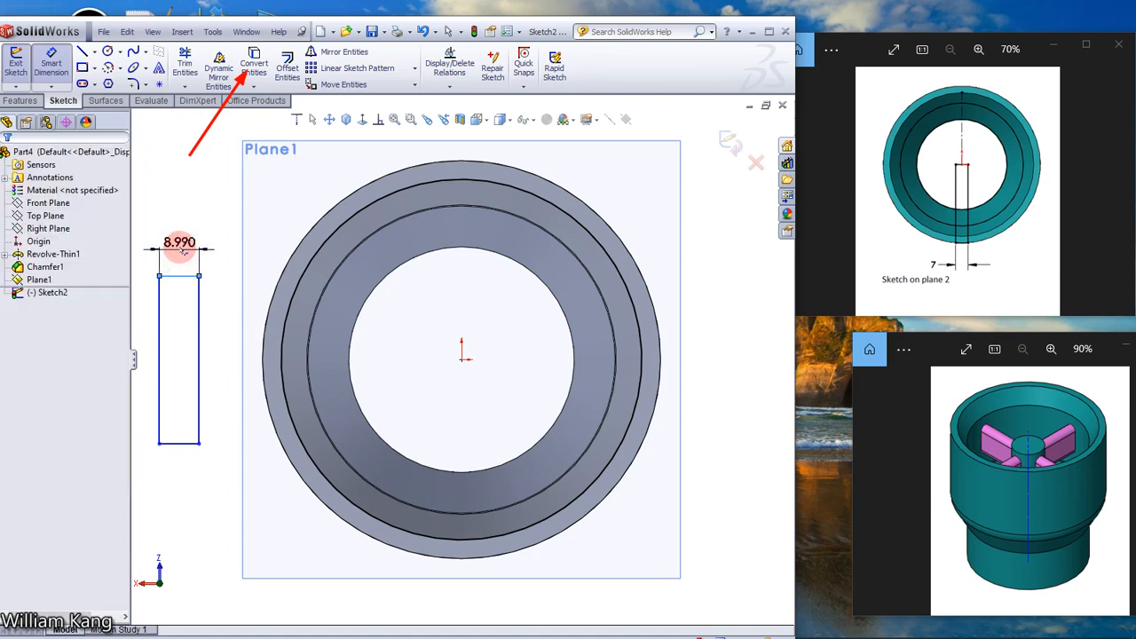
pyautogui.press('Return')
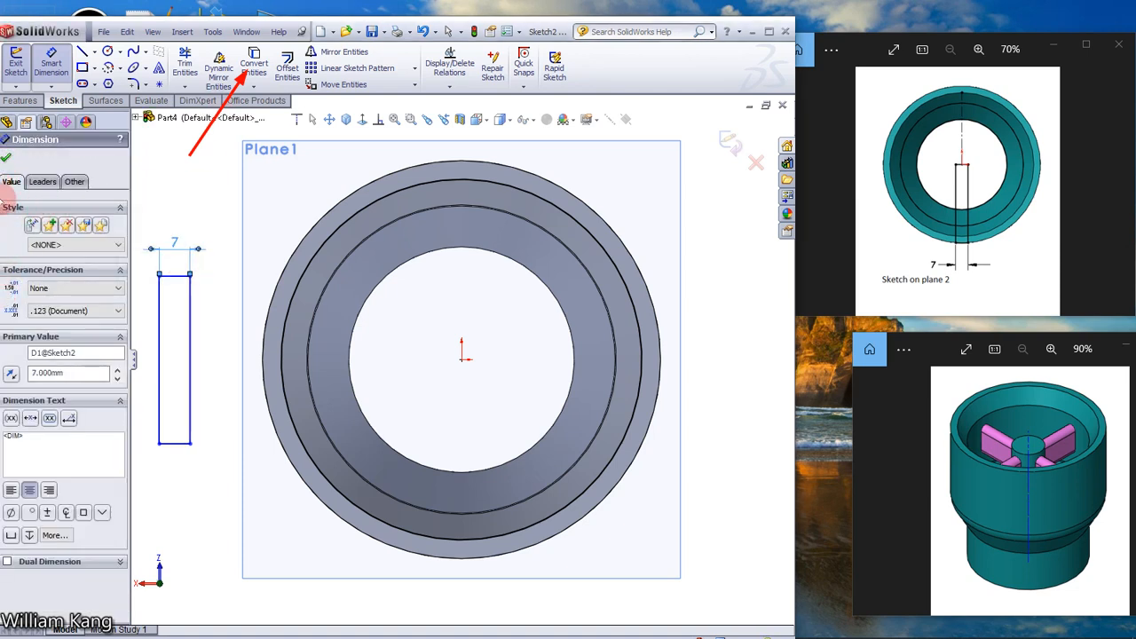
# Step: Make the midpoint of the rectangle's upper edge coincident with the origin
pyautogui.click(6, 158)
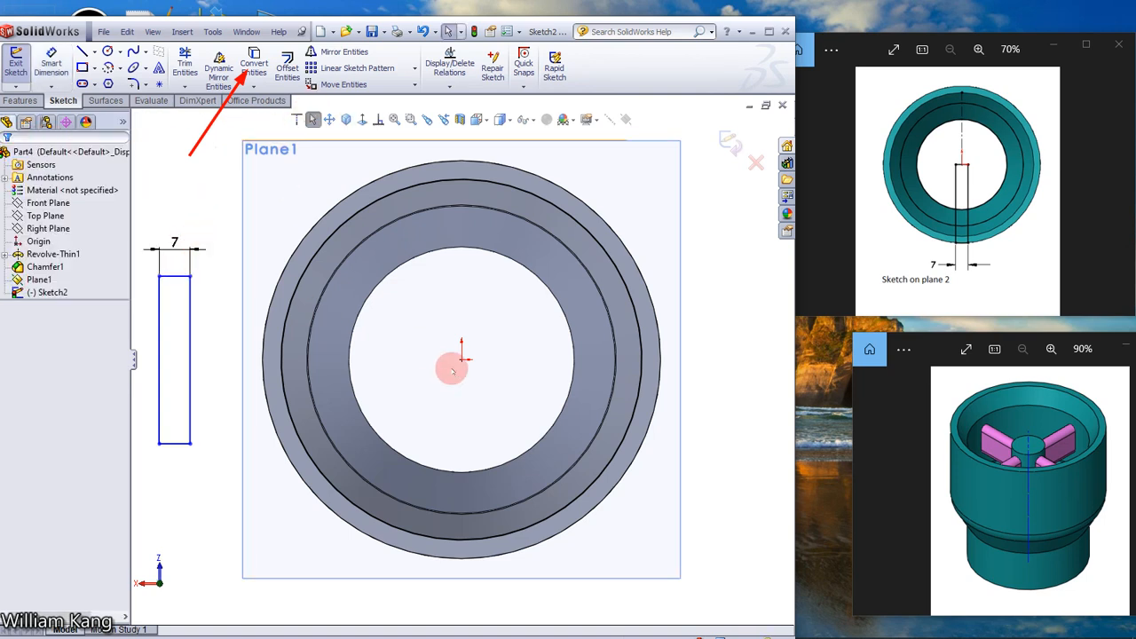
pyautogui.click(379, 120)
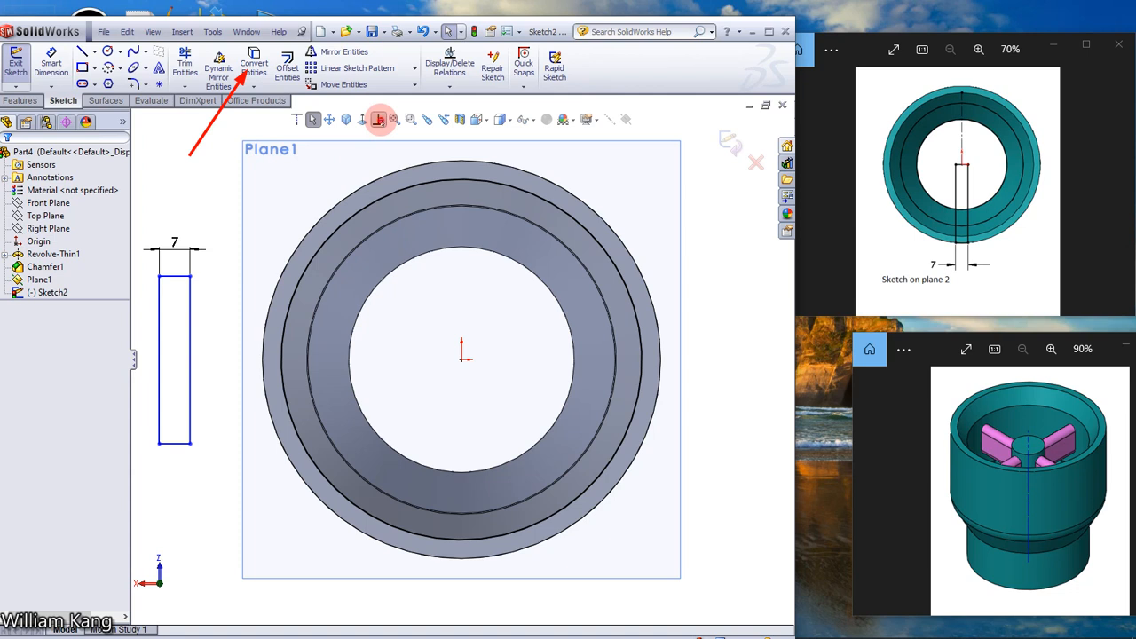
pyautogui.rightClick(181, 278)
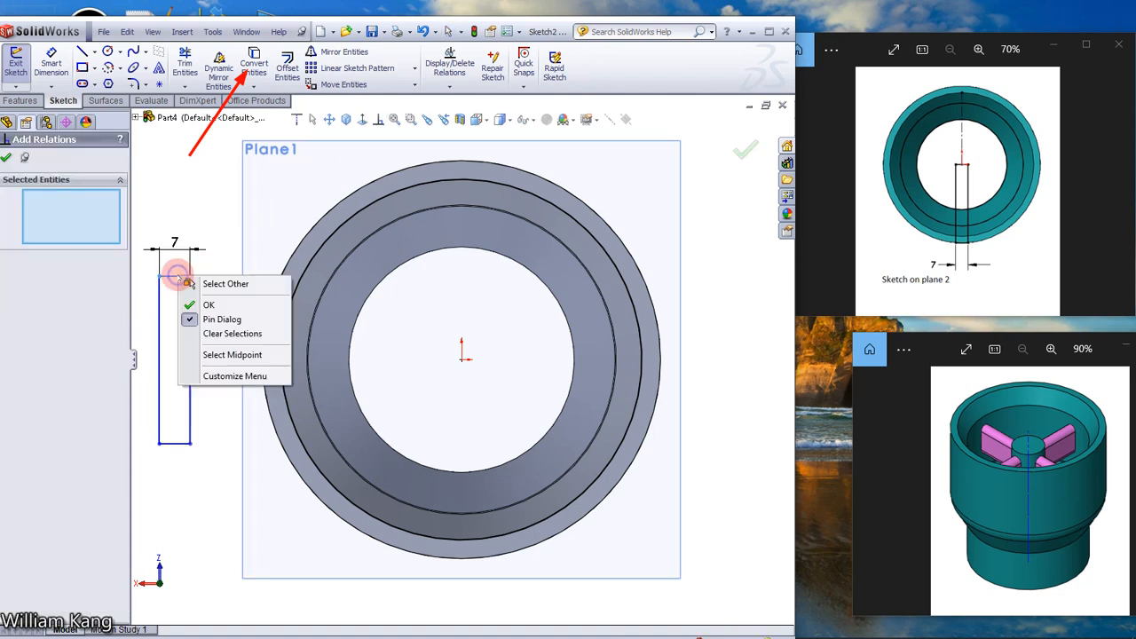
pyautogui.click(227, 354)
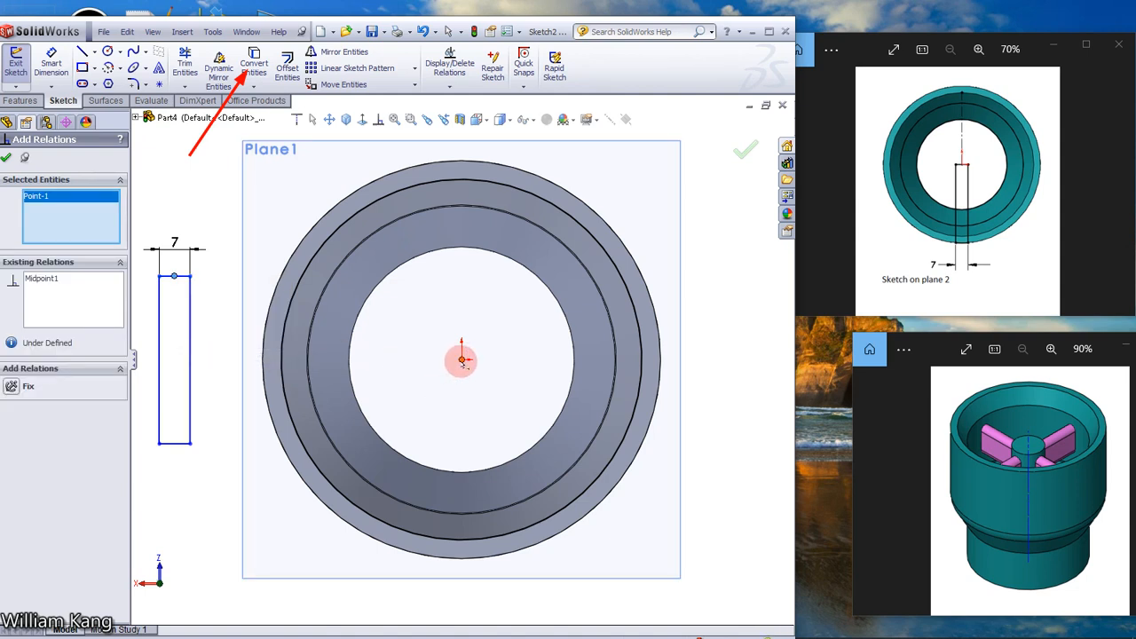
pyautogui.click(461, 358)
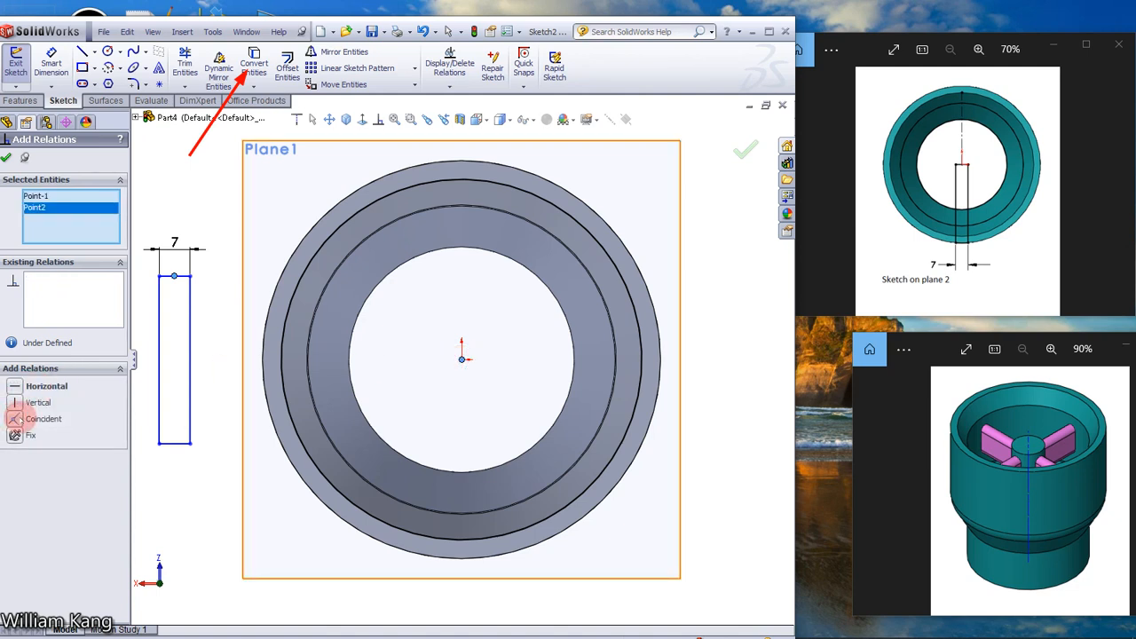
pyautogui.click(15, 418)
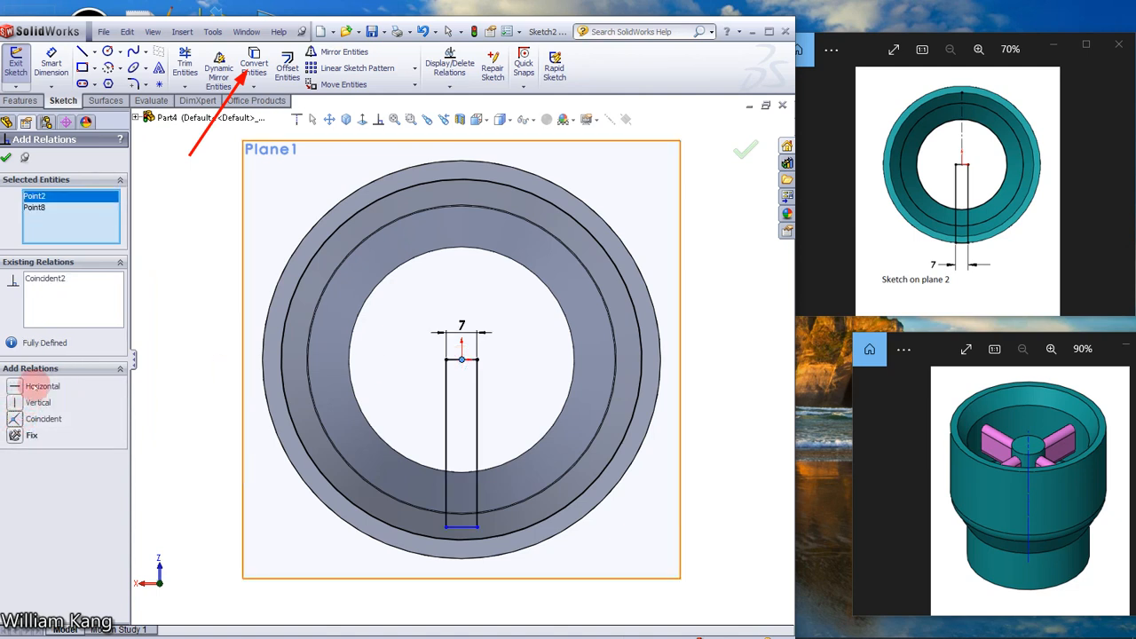
pyautogui.click(5, 157)
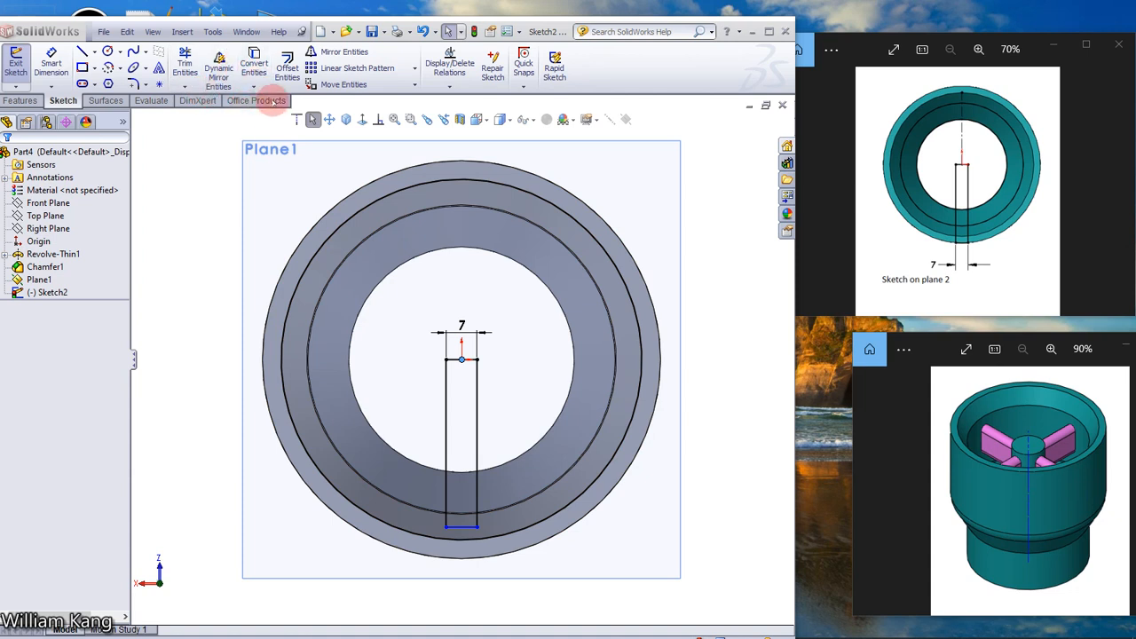
pyautogui.click(186, 87)
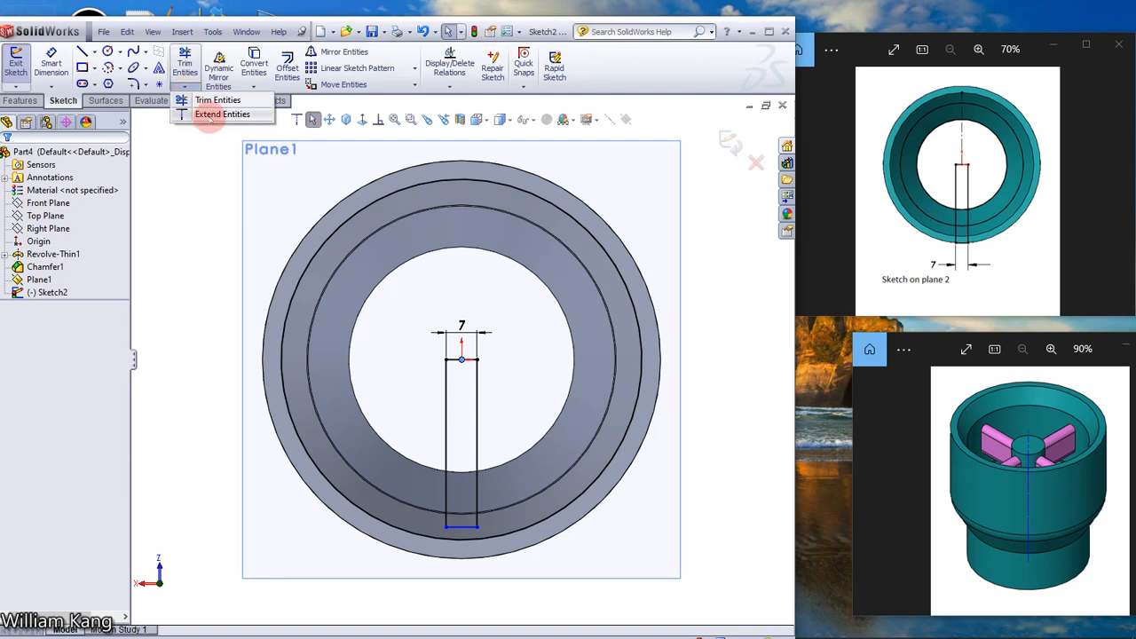
pyautogui.click(210, 117)
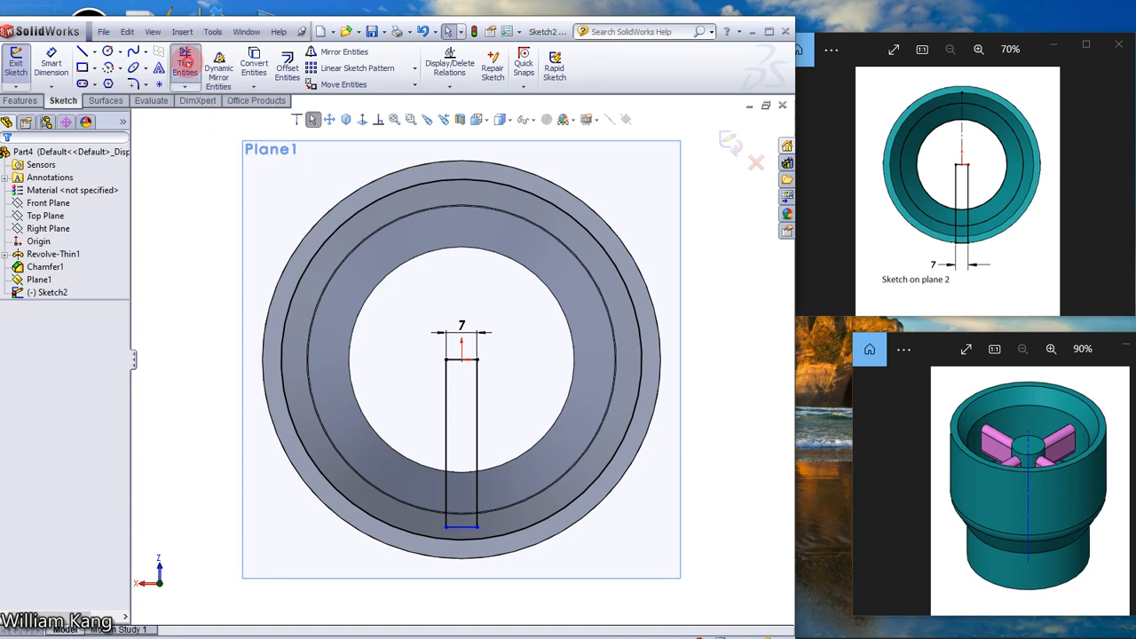
pyautogui.click(186, 62)
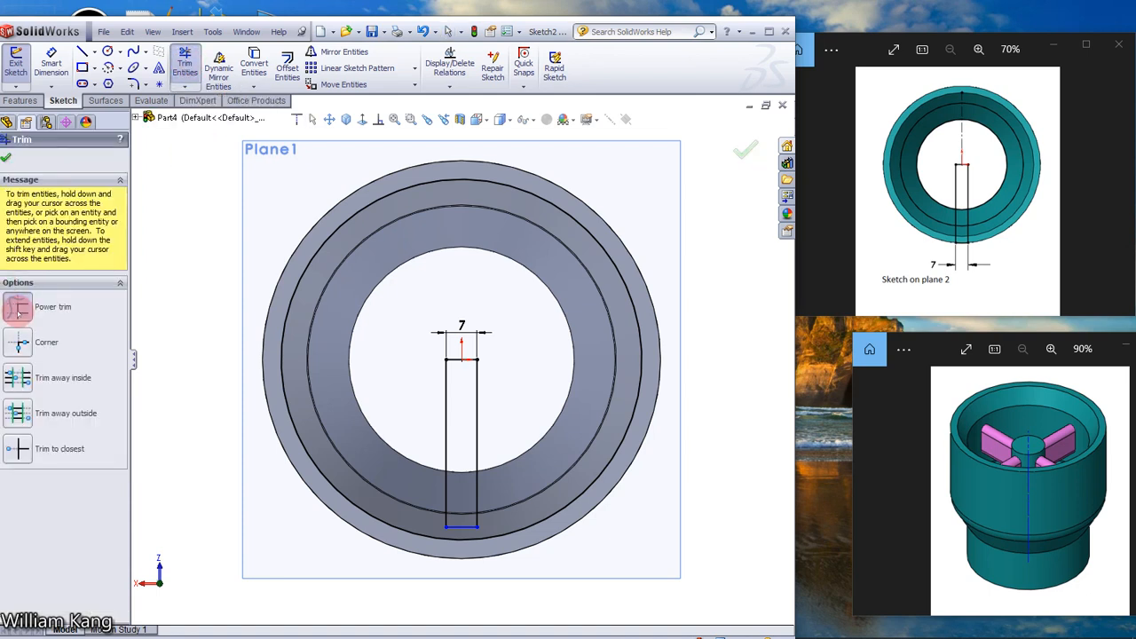
pyautogui.moveTo(365, 518)
pyautogui.mouseDown()
pyautogui.moveTo(380, 528)
pyautogui.moveTo(399, 494)
pyautogui.moveTo(410, 414)
pyautogui.mouseUp()
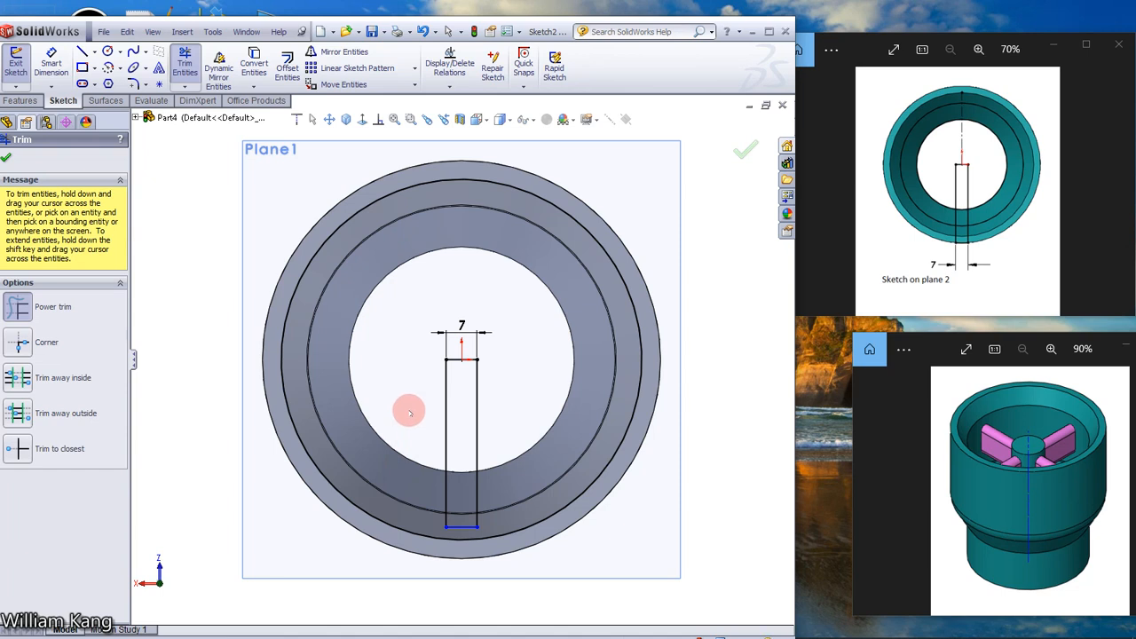
pyautogui.moveTo(410, 414)
pyautogui.mouseDown()
pyautogui.moveTo(172, 279)
pyautogui.moveTo(236, 152)
pyautogui.moveTo(224, 157)
pyautogui.mouseUp()
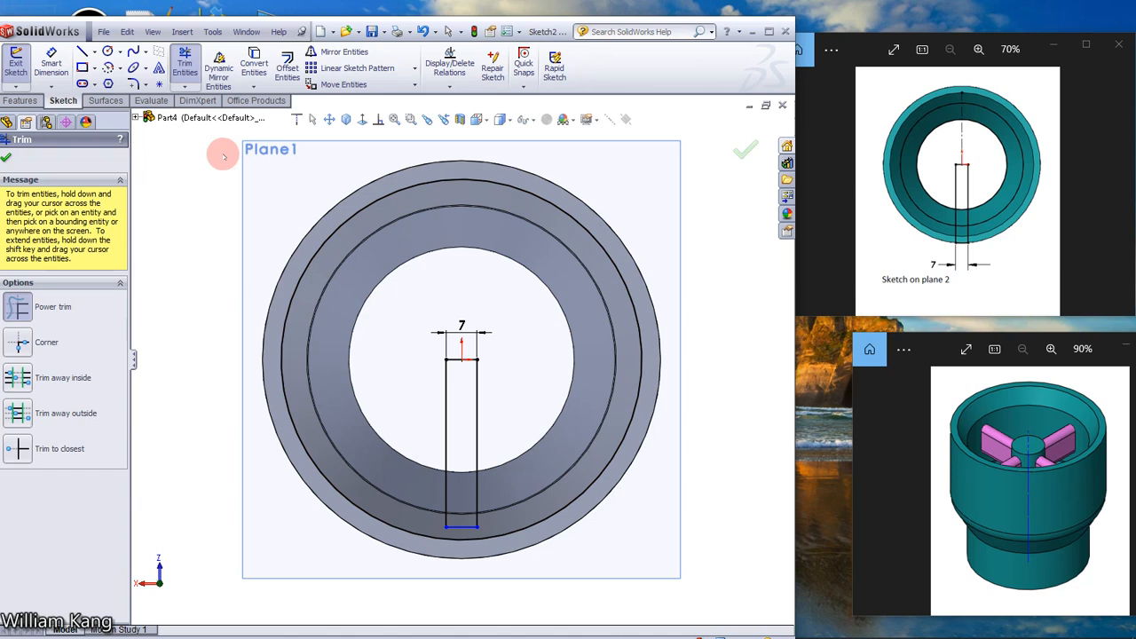
pyautogui.press('Escape')
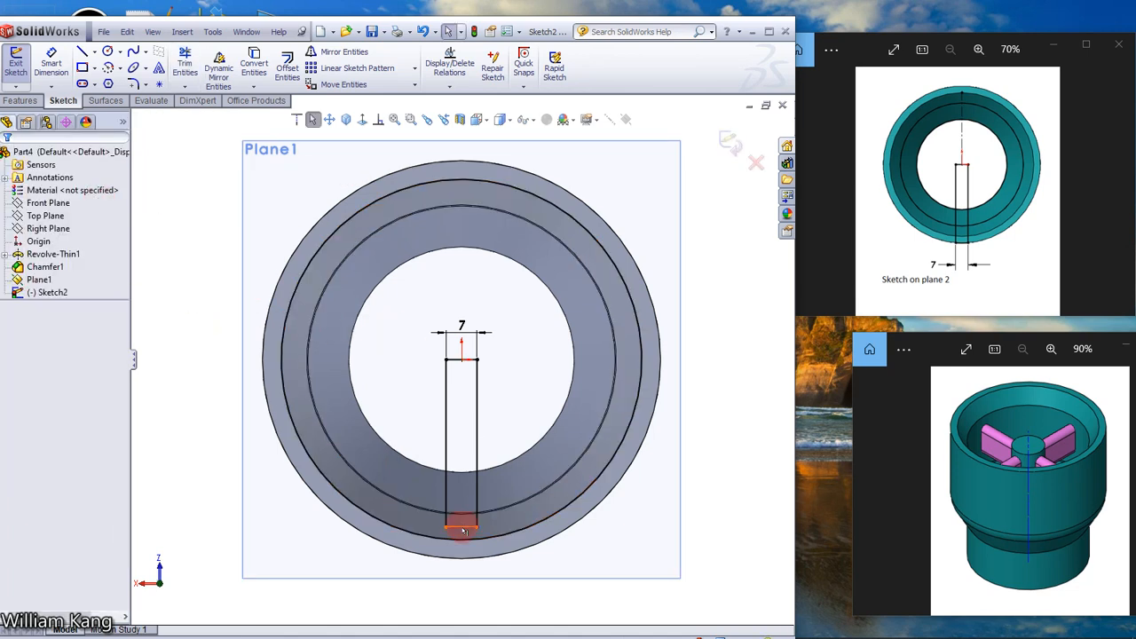
# Step: Stretch the rectangle's lower edge past the converted rim circle, almost to the cup's outer edge
pyautogui.moveTo(462, 529); pyautogui.dragTo(461, 555)
pyautogui.click(560, 557)
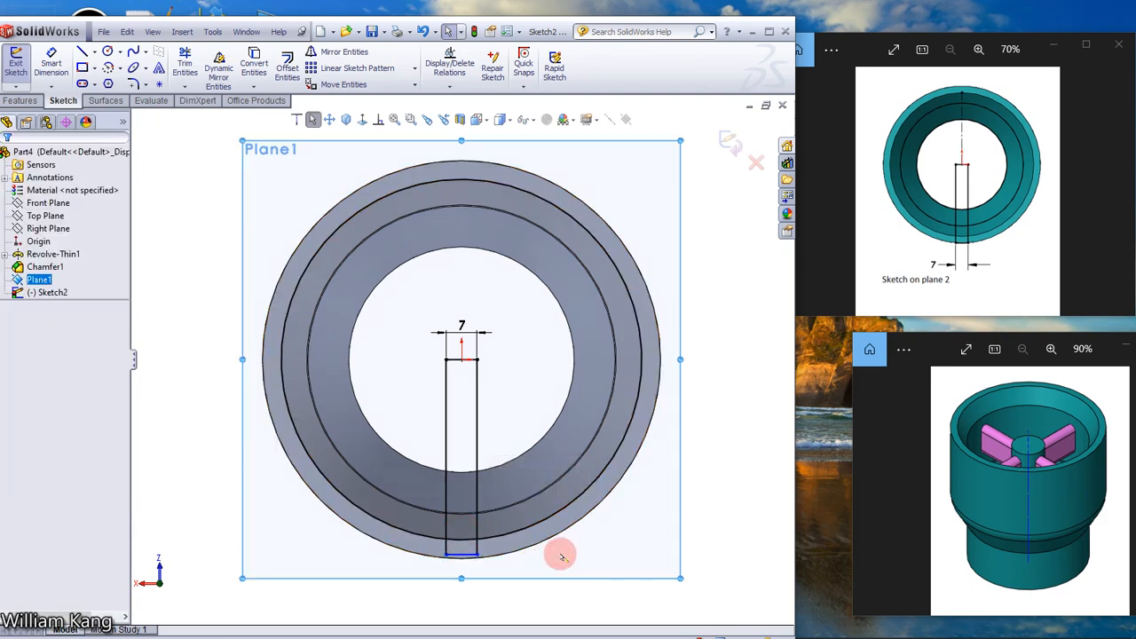
pyautogui.scroll(-2, 561, 556)
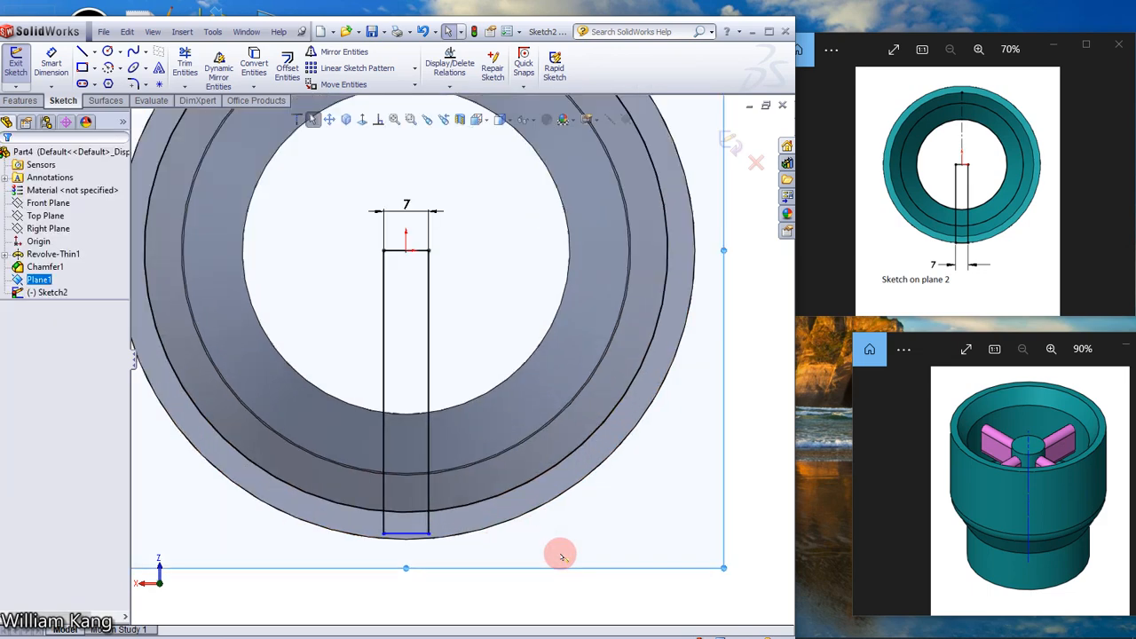
pyautogui.scroll(2, 561, 557)
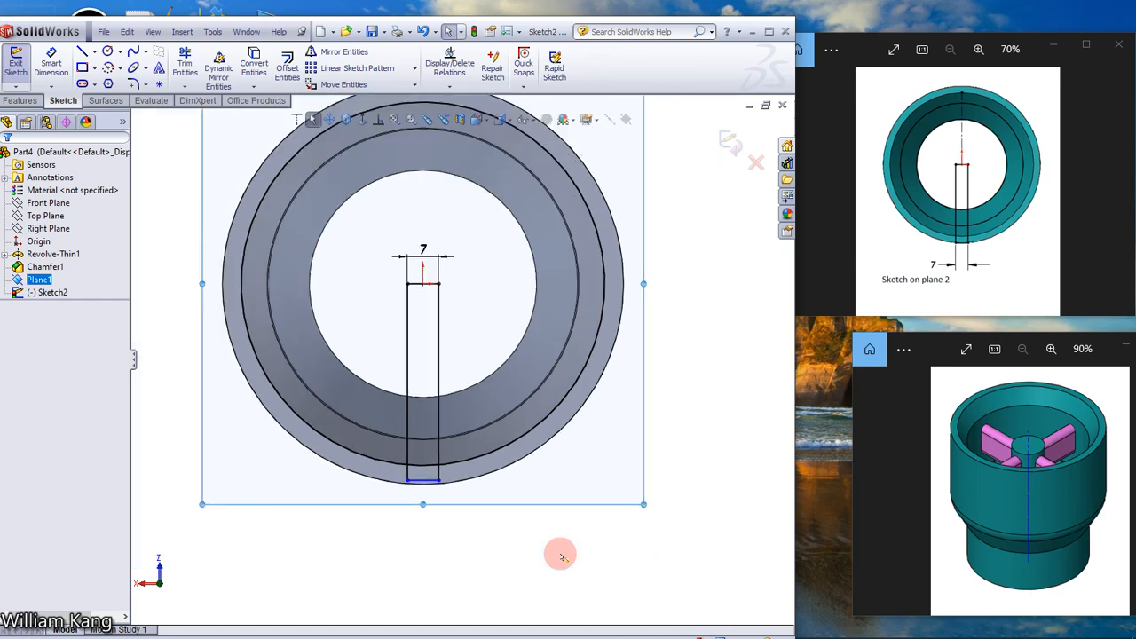
# Step: Convert the circular edge just inside the rim circle into the sketch with Convert Entities
pyautogui.click(564, 349)
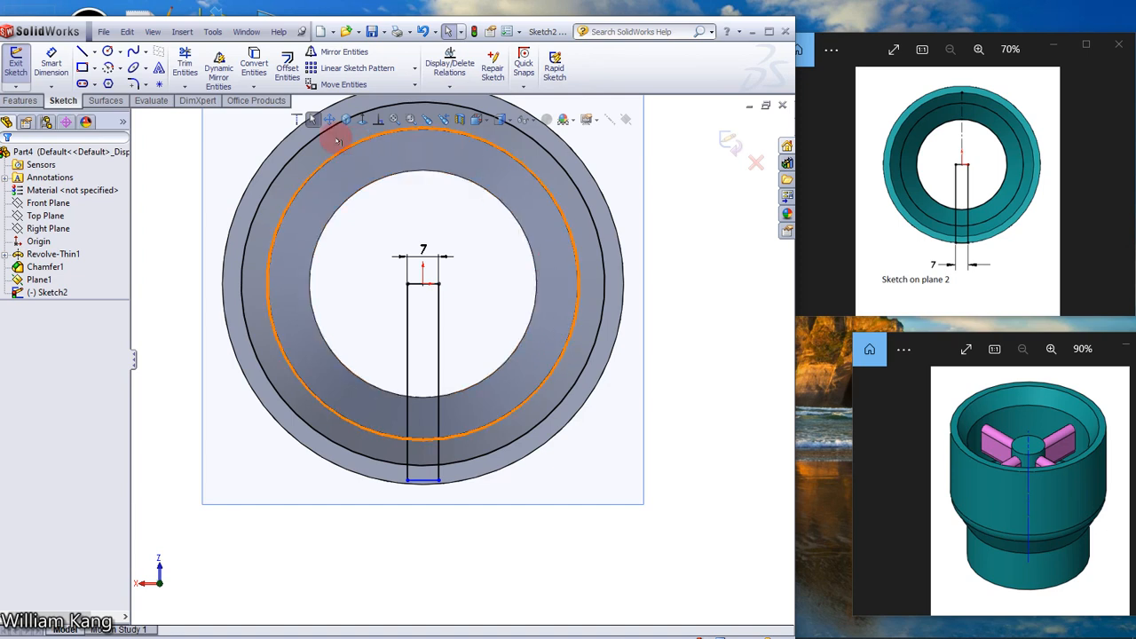
pyautogui.click(254, 63)
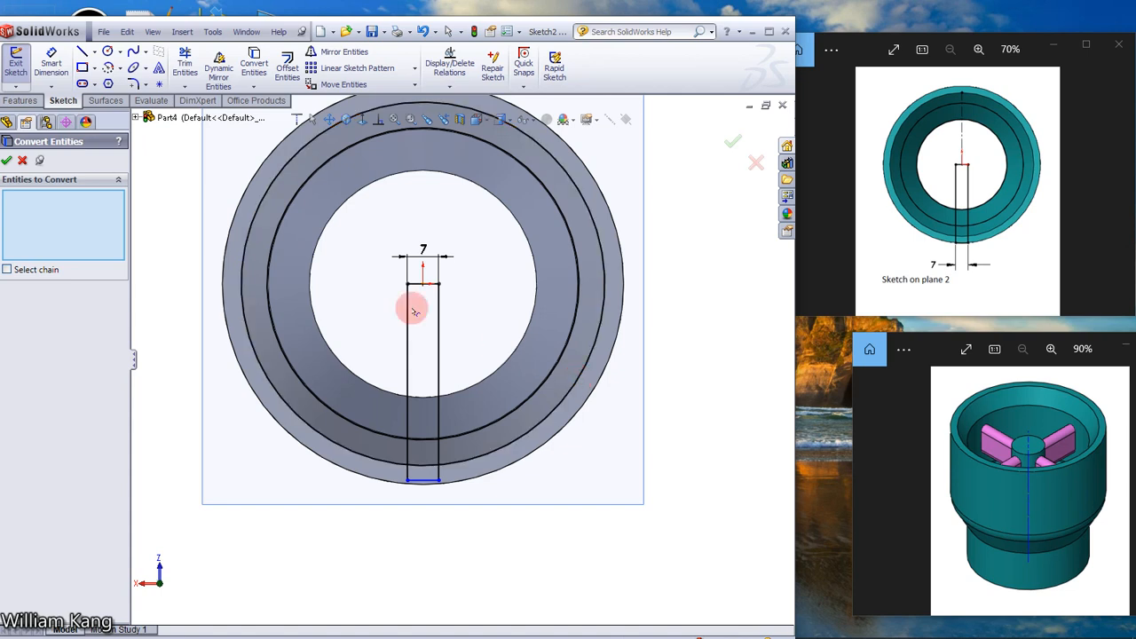
pyautogui.click(7, 160)
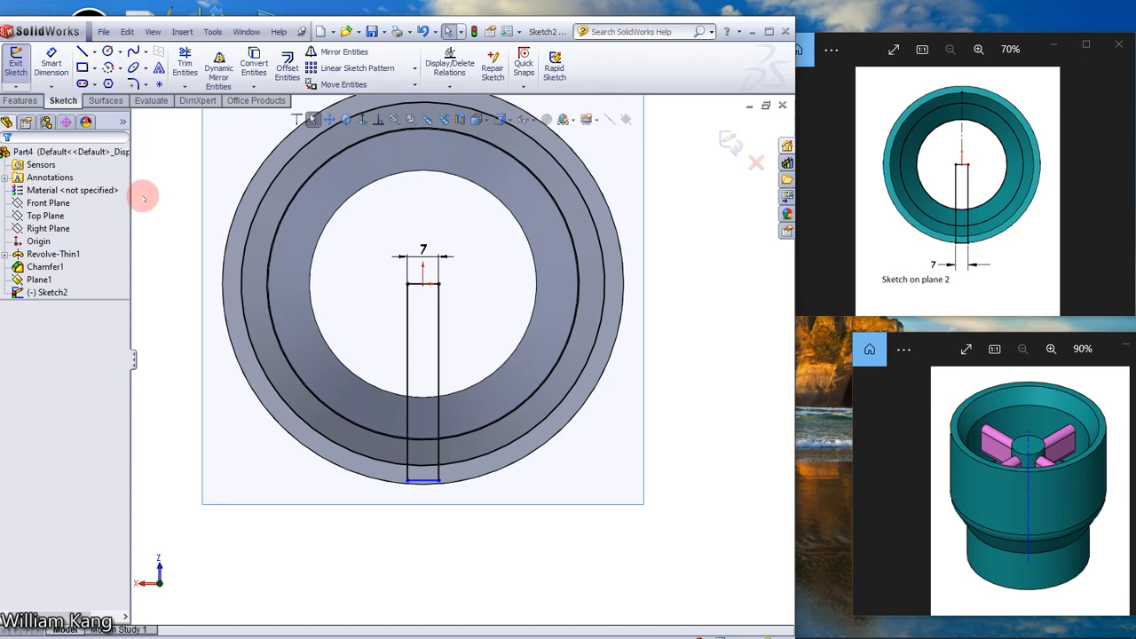
# Step: Power trim the larger converted circle outside the rectangle and the rectangle's end beyond it, closing the rib profile with an arc
pyautogui.click(184, 61)
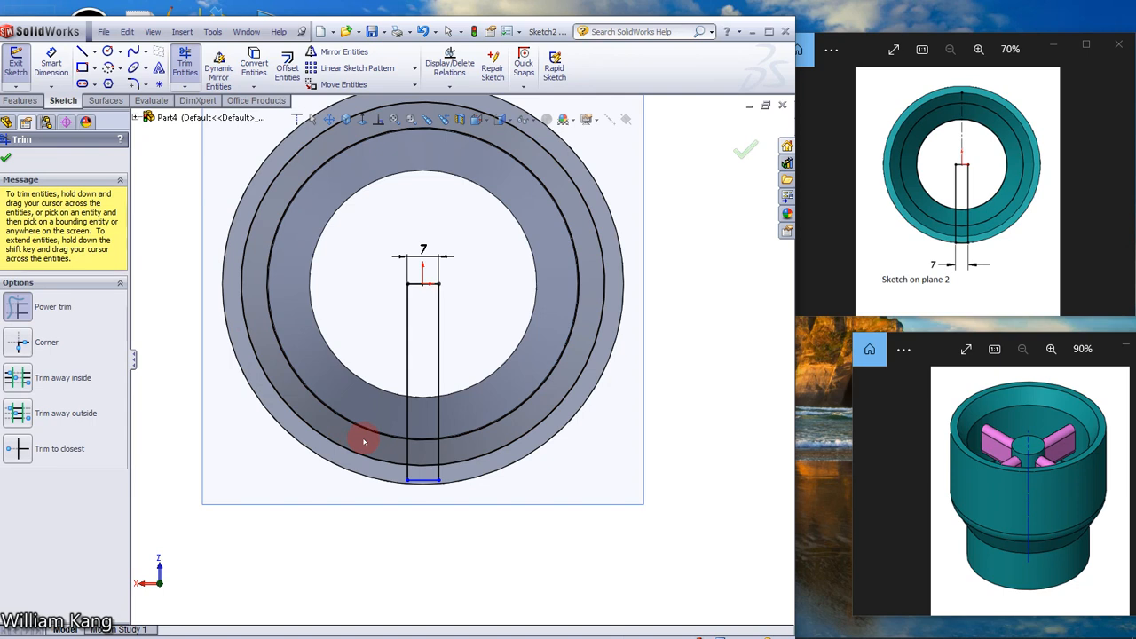
pyautogui.moveTo(363, 441); pyautogui.dragTo(359, 472)
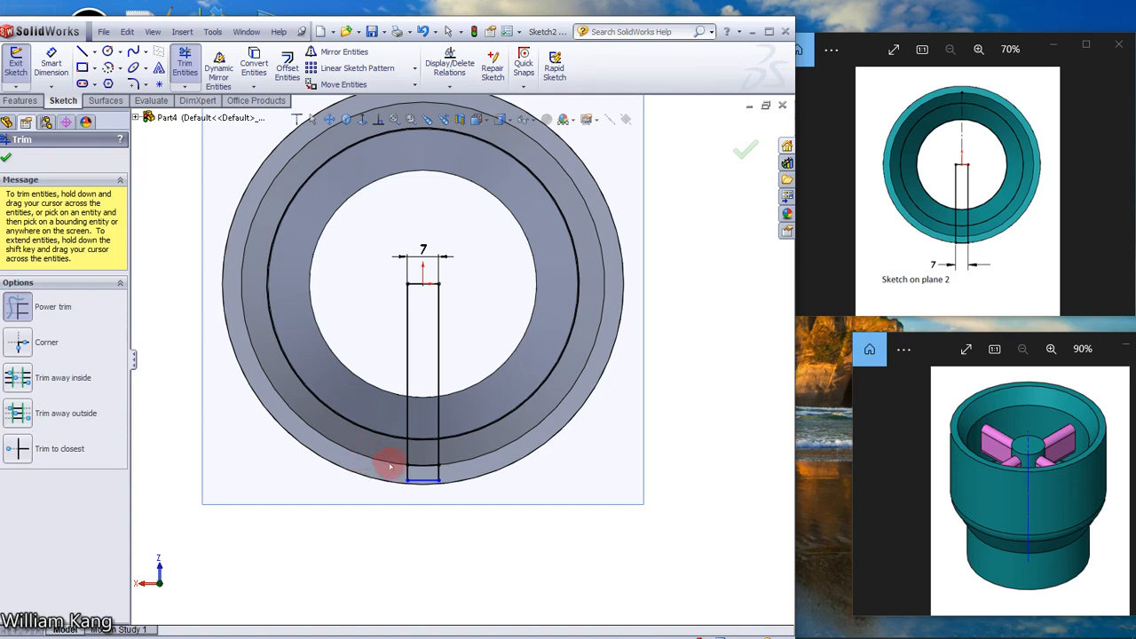
pyautogui.moveTo(391, 470); pyautogui.dragTo(450, 476)
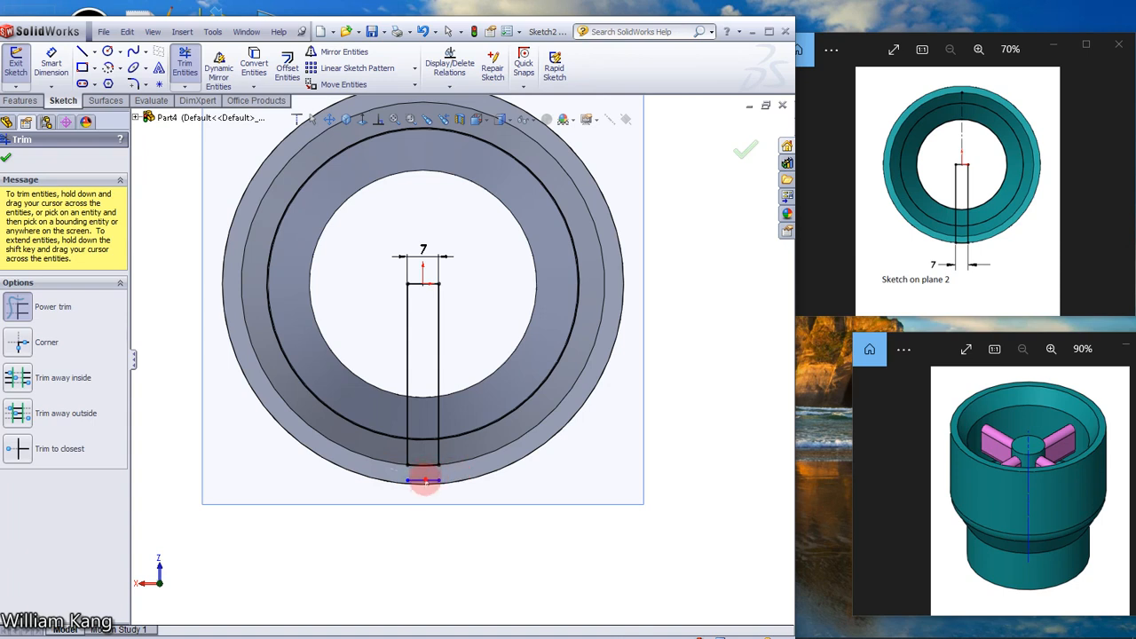
pyautogui.click(424, 480)
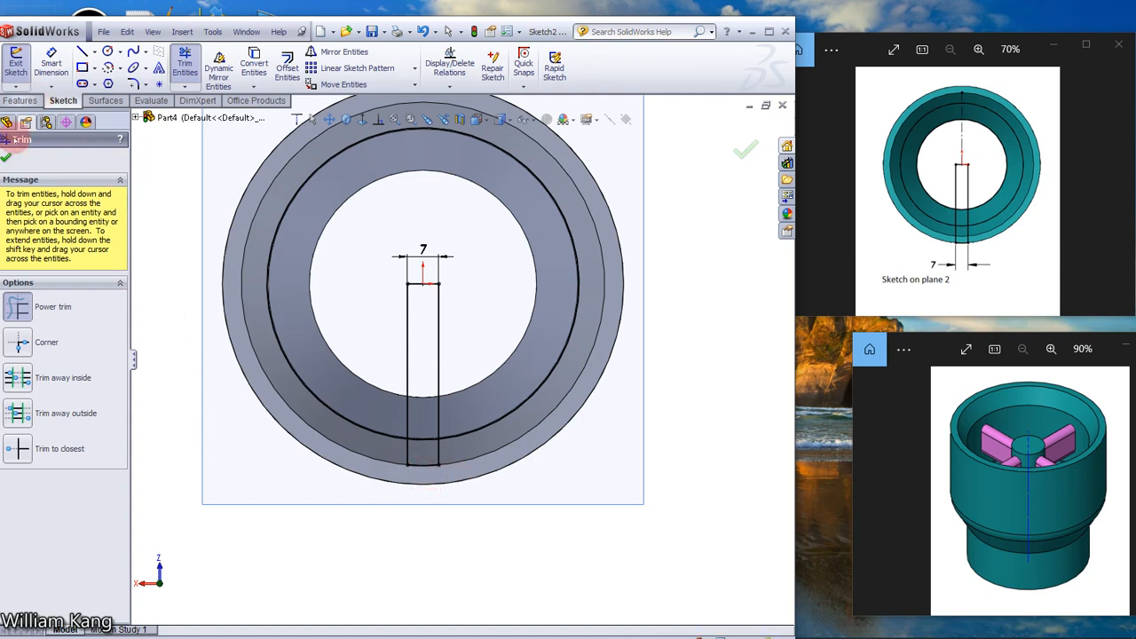
pyautogui.click(5, 156)
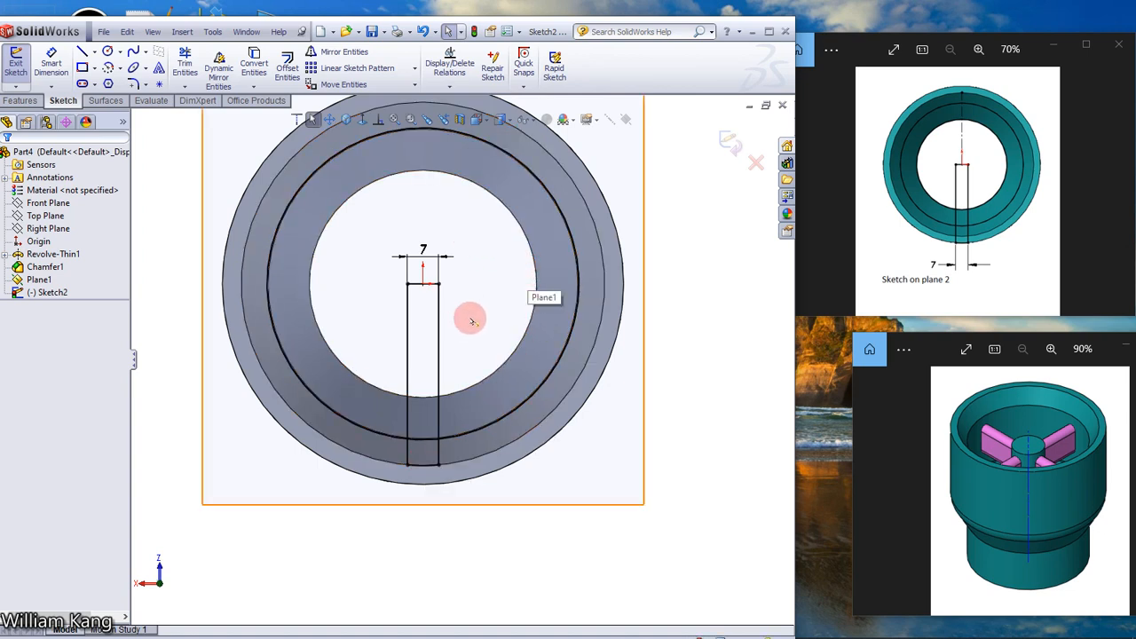
# Step: Bring up the reference image showing the rib's Boss-Extrude settings
pyautogui.click(1116, 191)
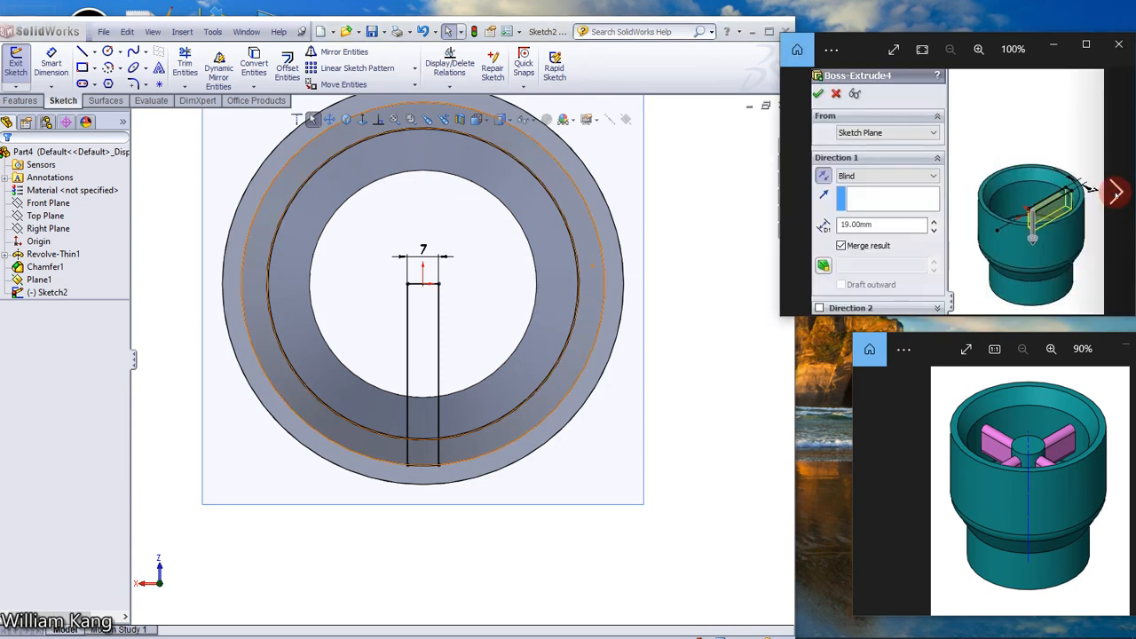
pyautogui.click(1116, 190)
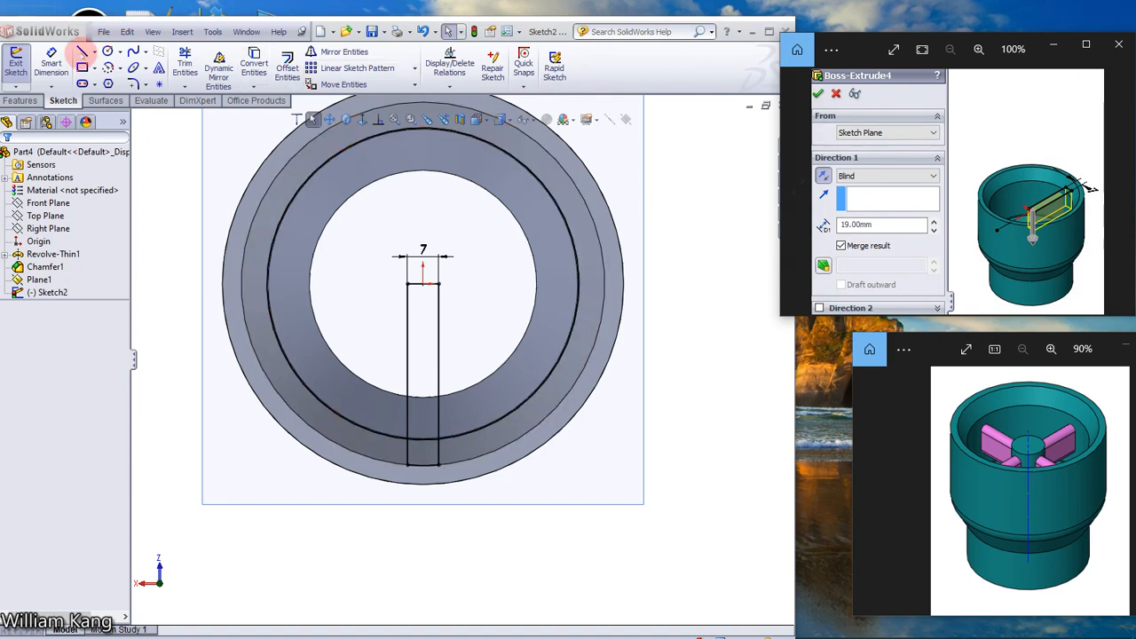
pyautogui.click(19, 100)
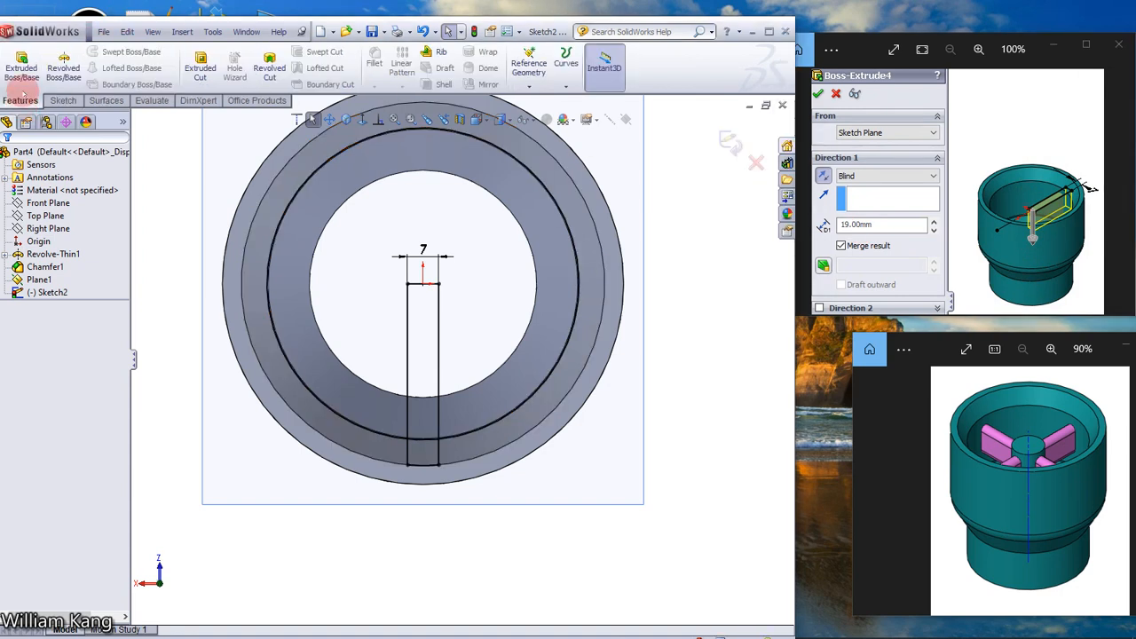
pyautogui.click(21, 70)
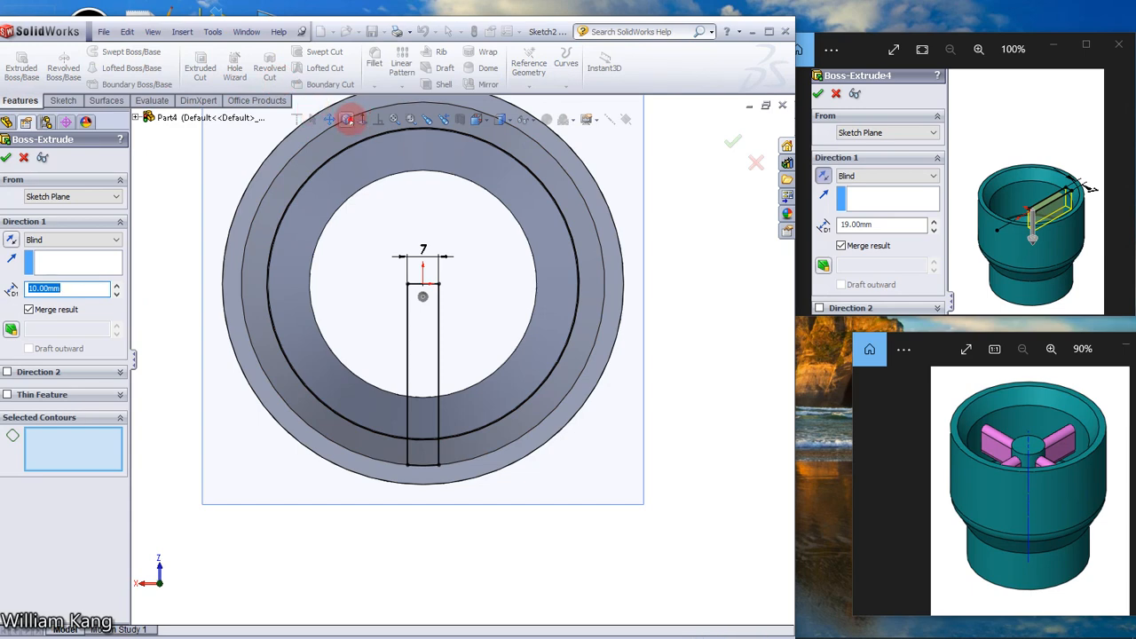
pyautogui.click(348, 120)
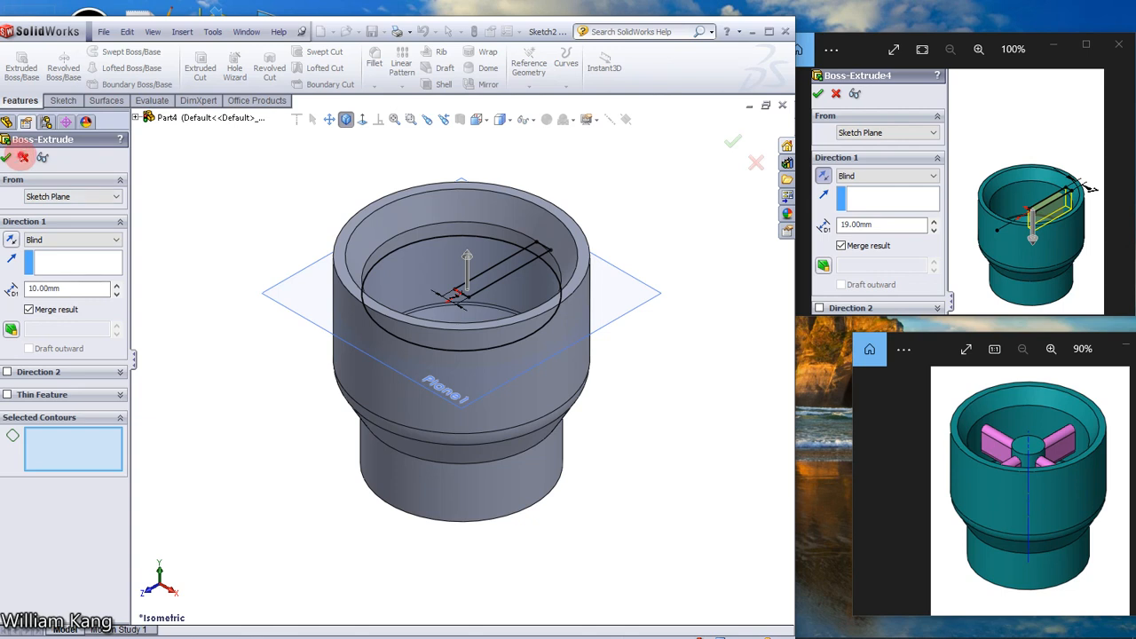
pyautogui.click(23, 157)
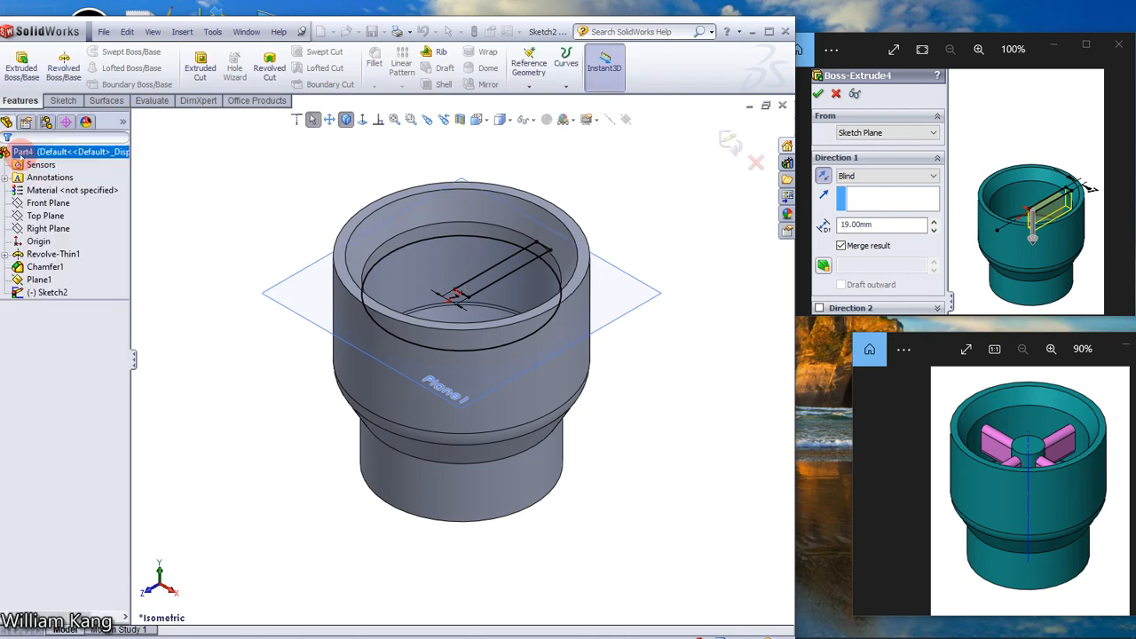
# Step: Delete the remaining full converted circle from the Plane1 sketch, keeping only the rib profile
pyautogui.click(401, 249)
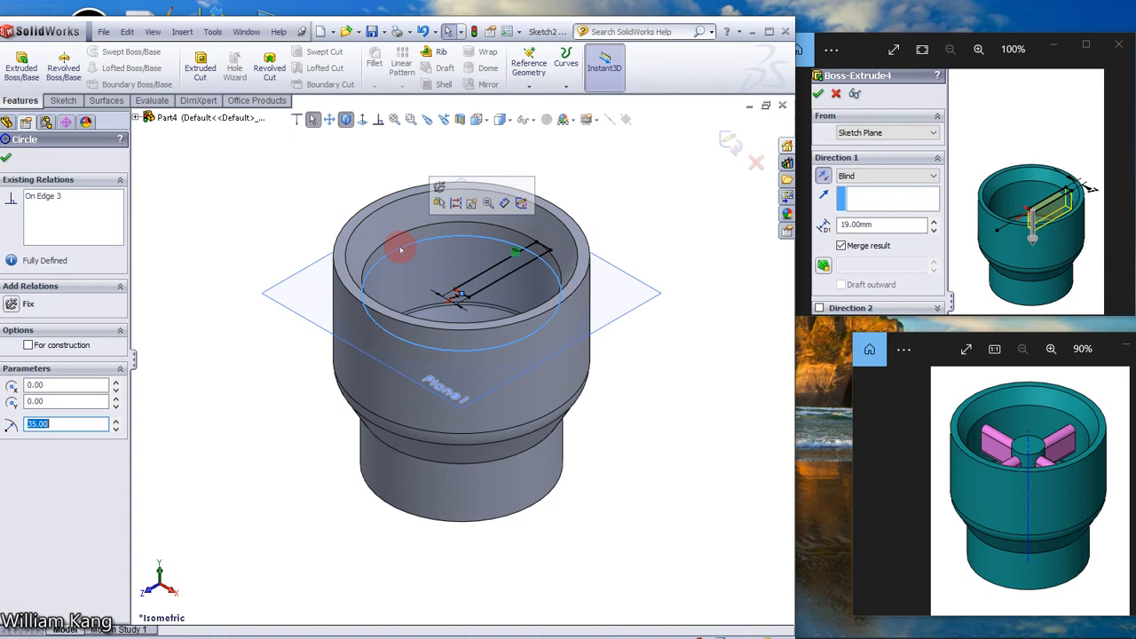
pyautogui.press('Escape')
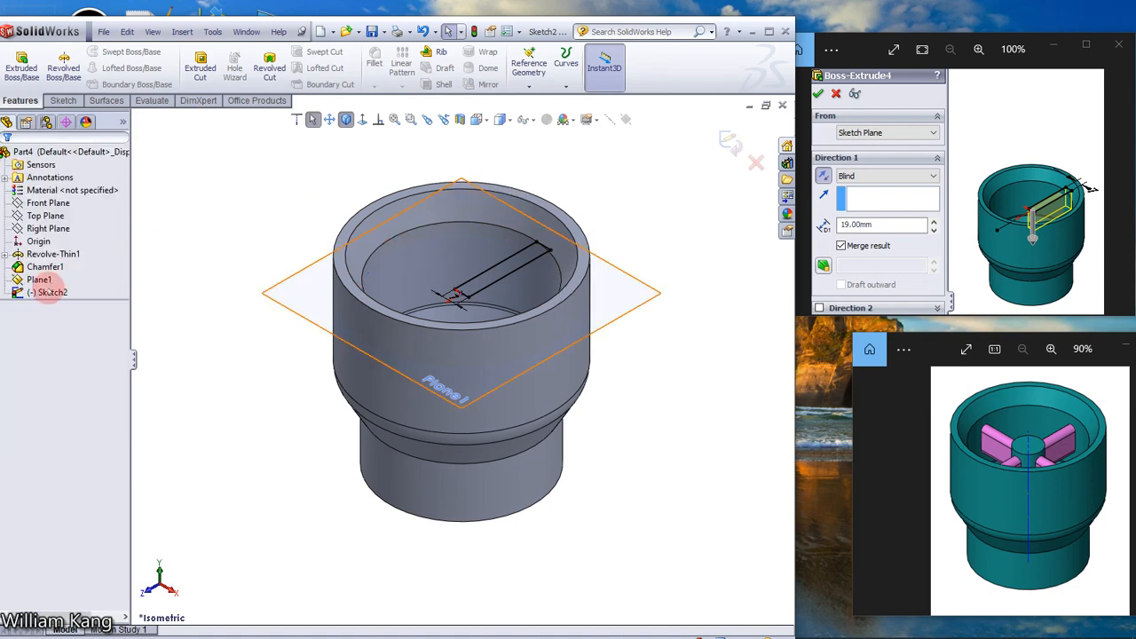
# Step: Extrude the rib profile sketch 19 mm downward as a Blind boss from its sketch plane
pyautogui.click(49, 292)
pyautogui.click(21, 69)
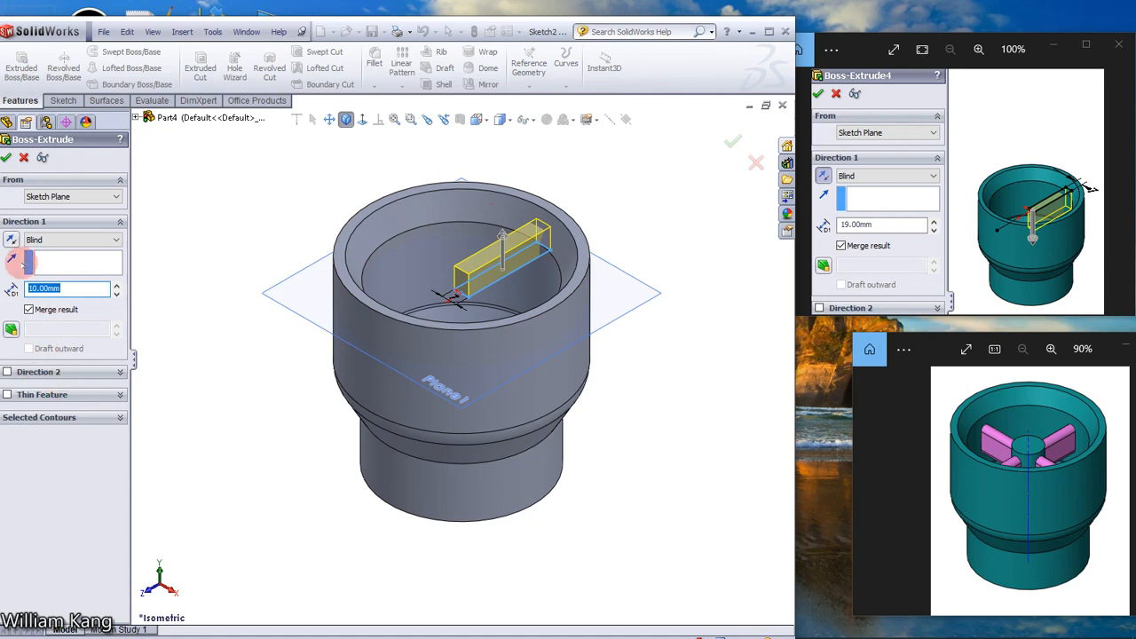
pyautogui.click(10, 239)
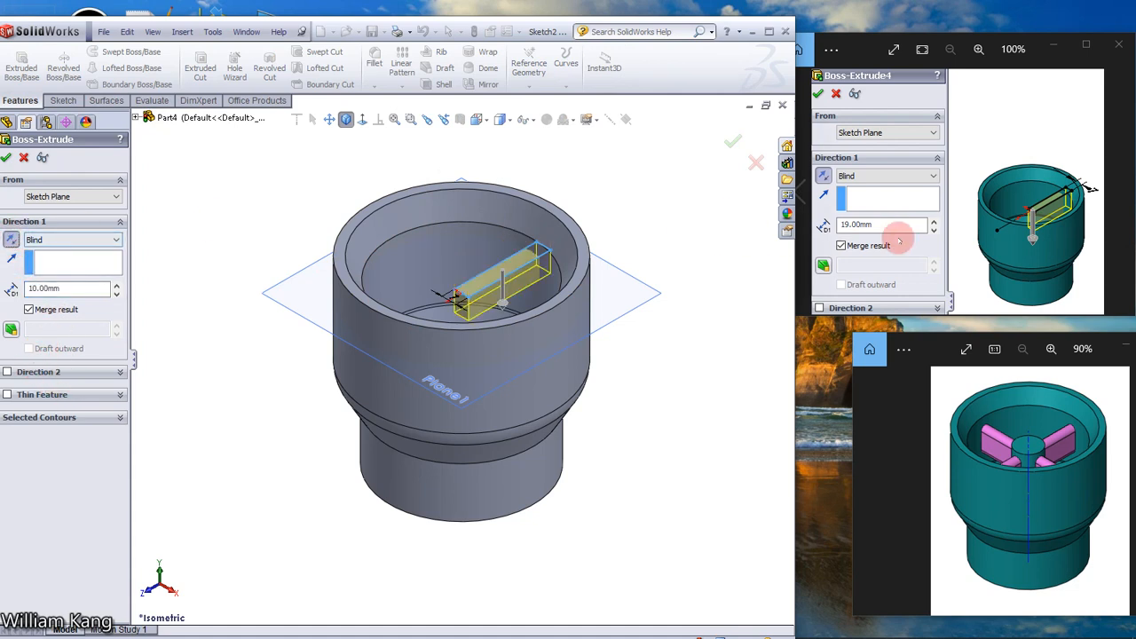
pyautogui.moveTo(73, 289); pyautogui.dragTo(2, 288)
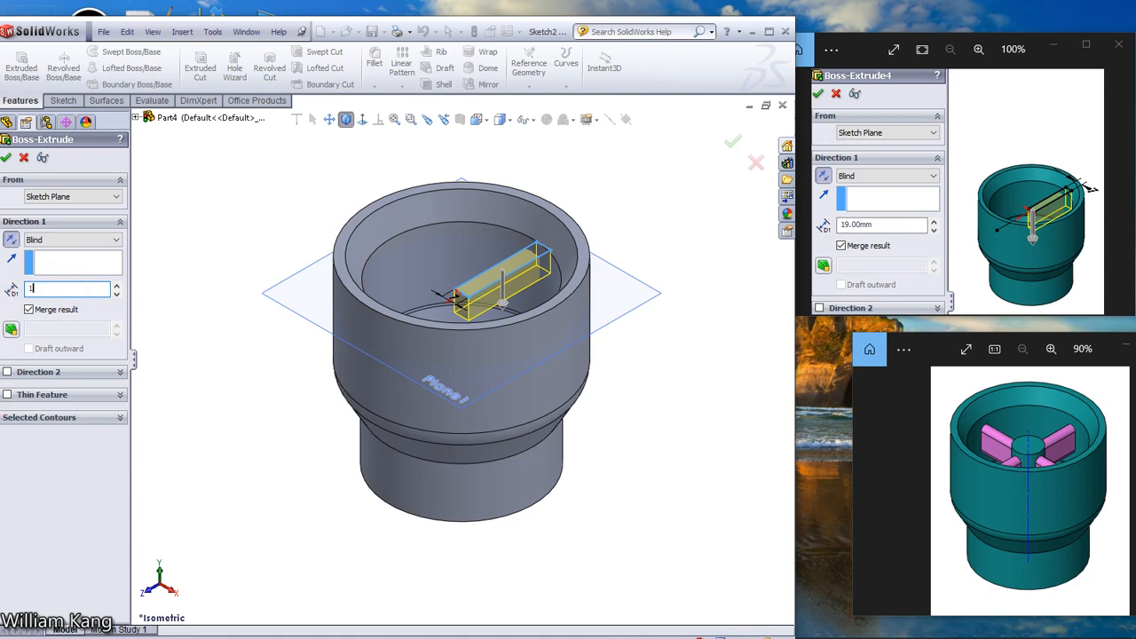
pyautogui.press('Return')
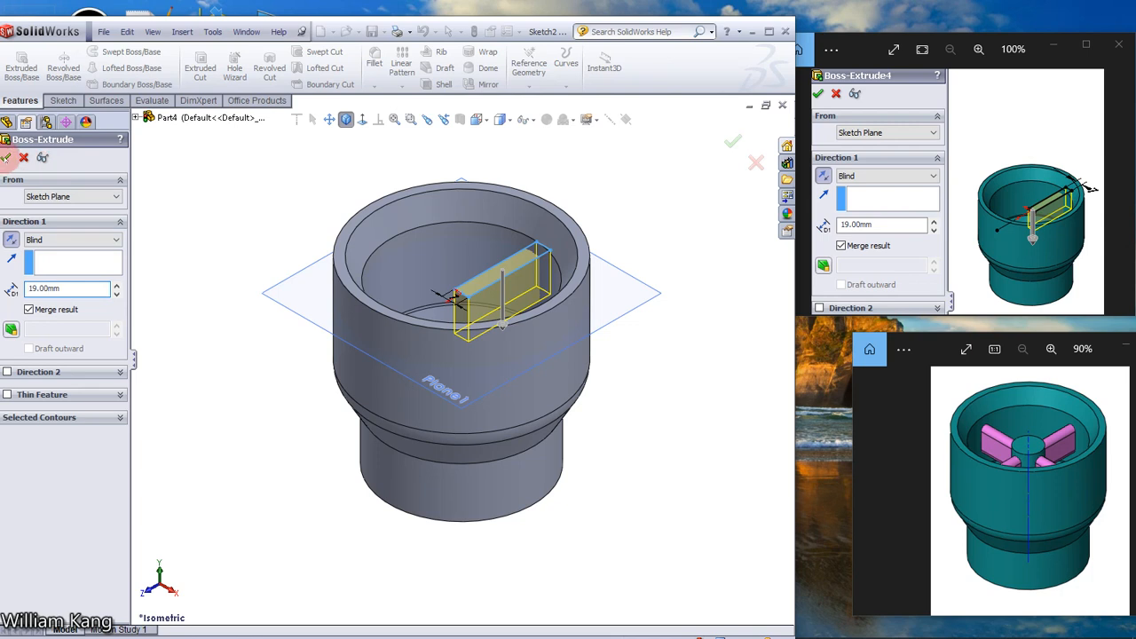
pyautogui.click(6, 157)
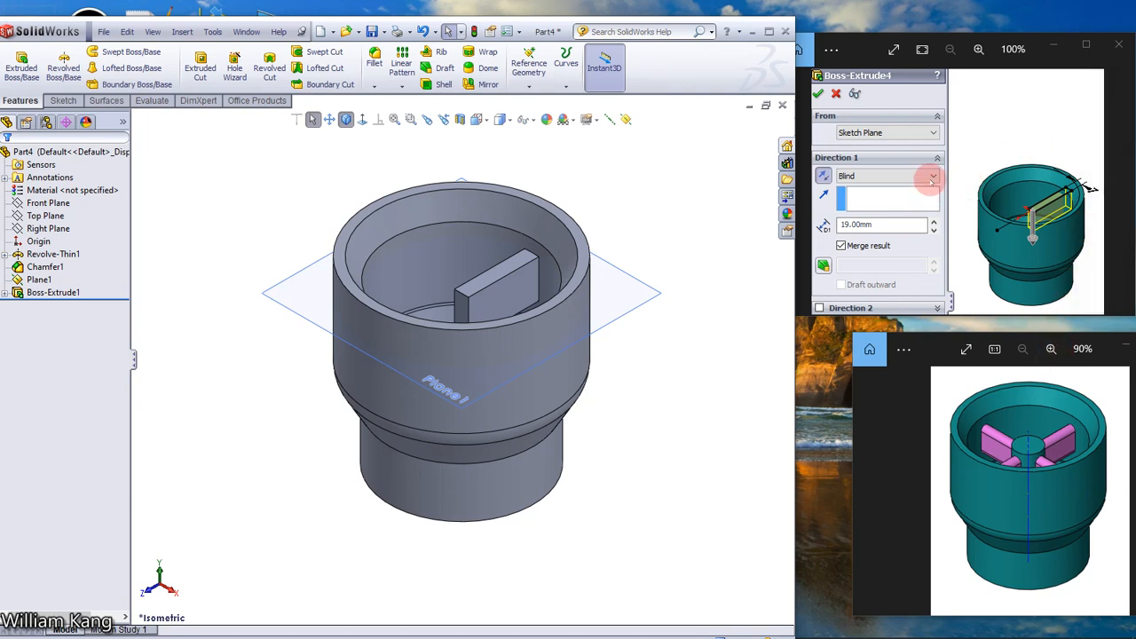
# Step: Create a reference plane offset 3 mm above the rib's top face and hide Plane1
pyautogui.click(1116, 192)
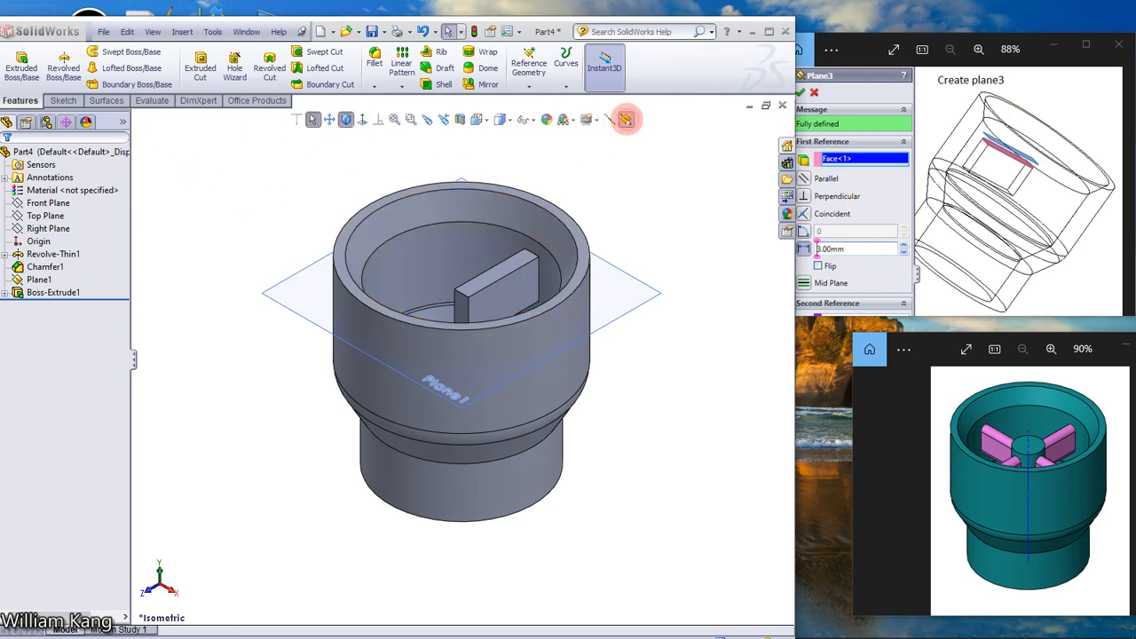
pyautogui.click(626, 118)
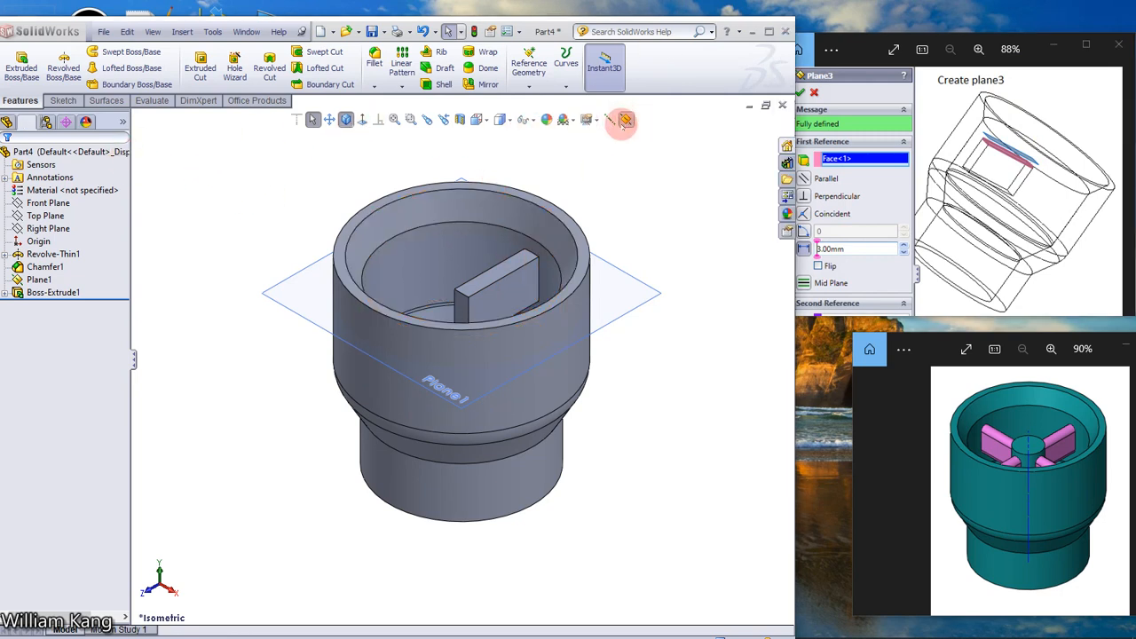
pyautogui.click(493, 278)
pyautogui.click(71, 335)
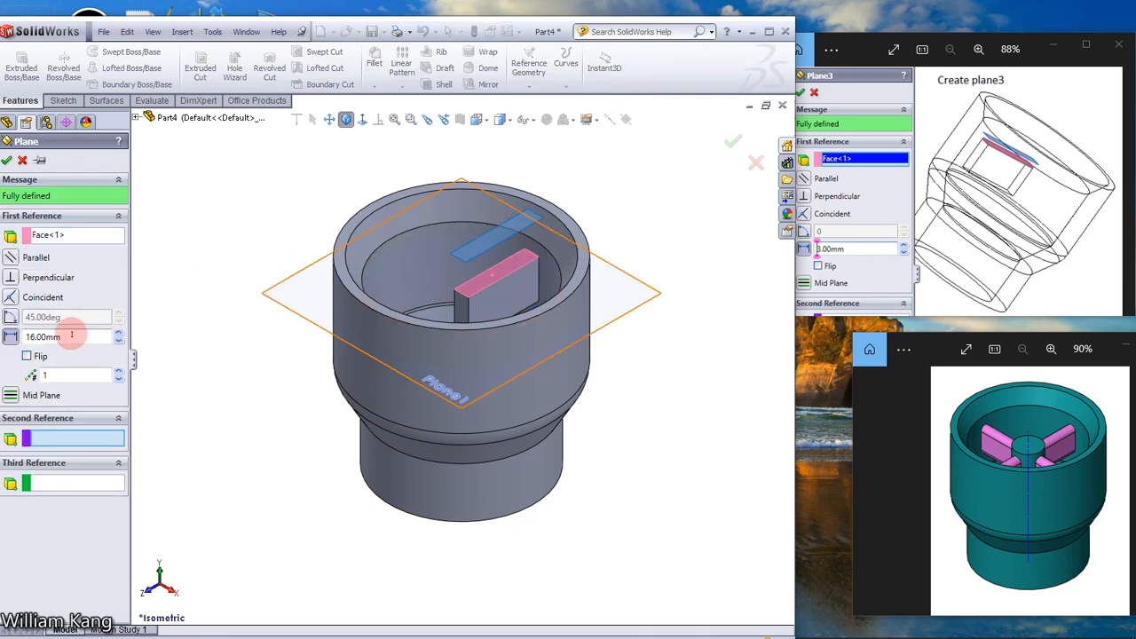
pyautogui.doubleClick(67, 336)
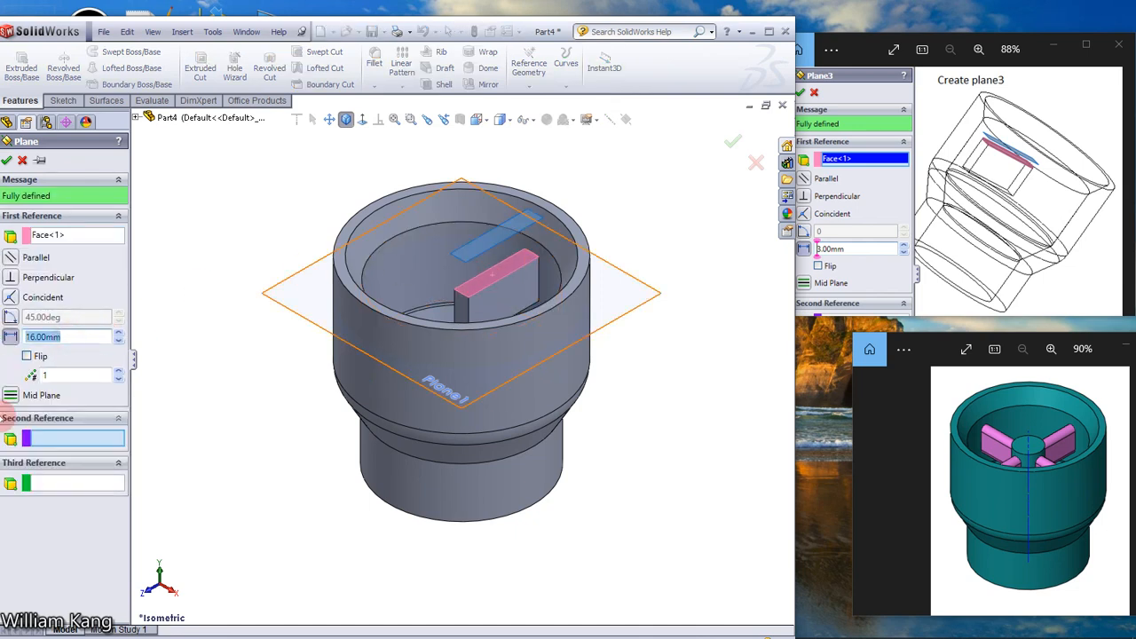
pyautogui.write('3')
pyautogui.press('Return')
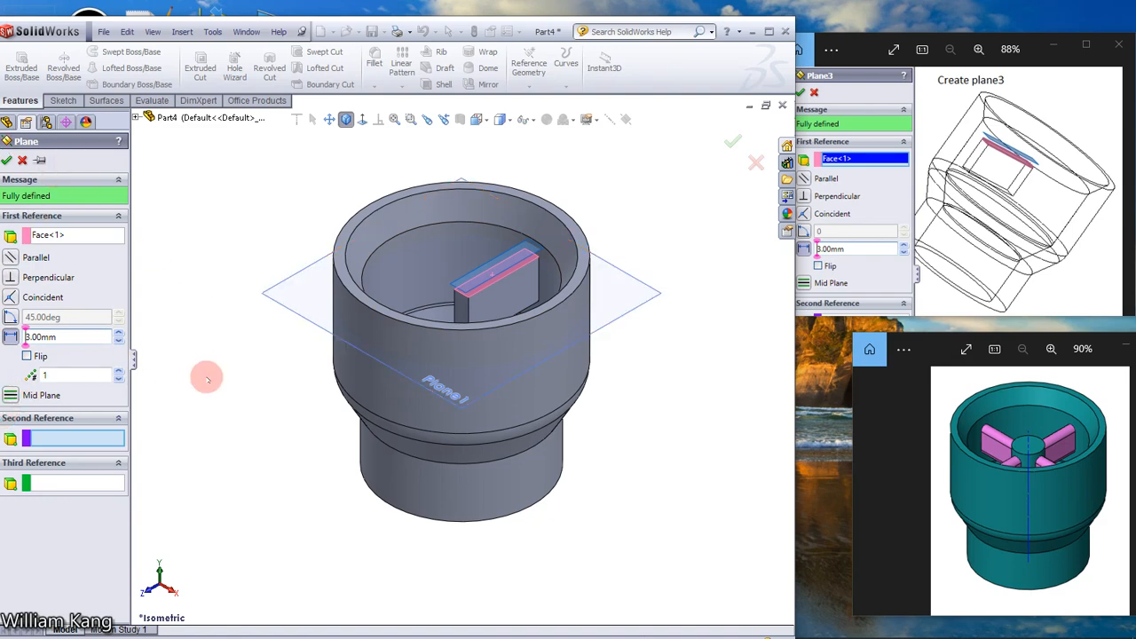
pyautogui.moveTo(205, 384); pyautogui.dragTo(235, 384, button='middle')
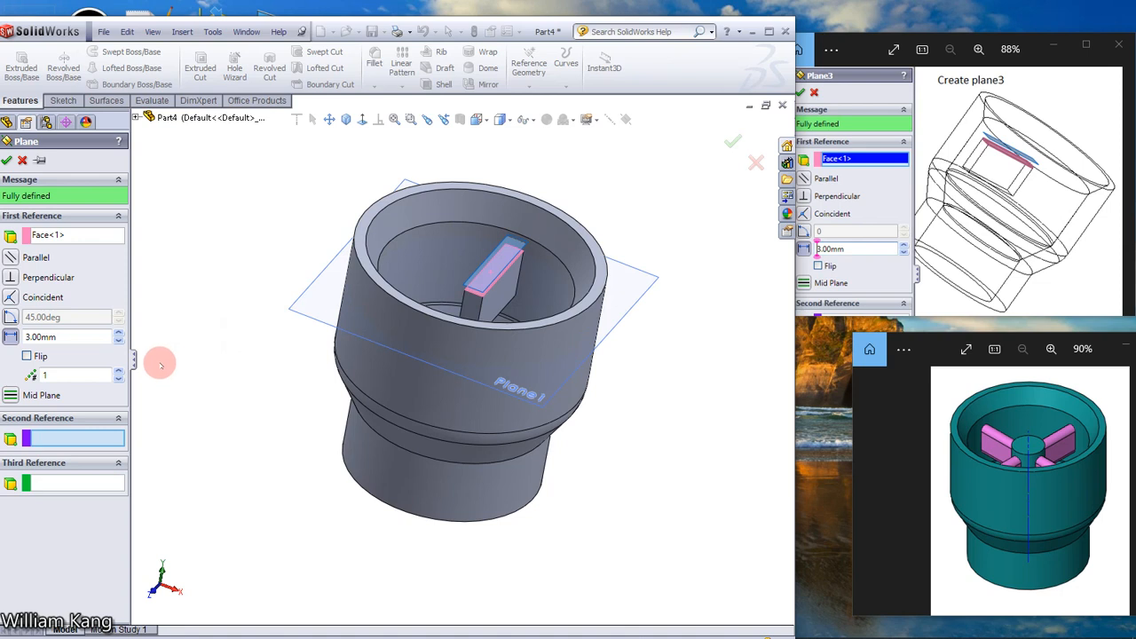
pyautogui.click(6, 160)
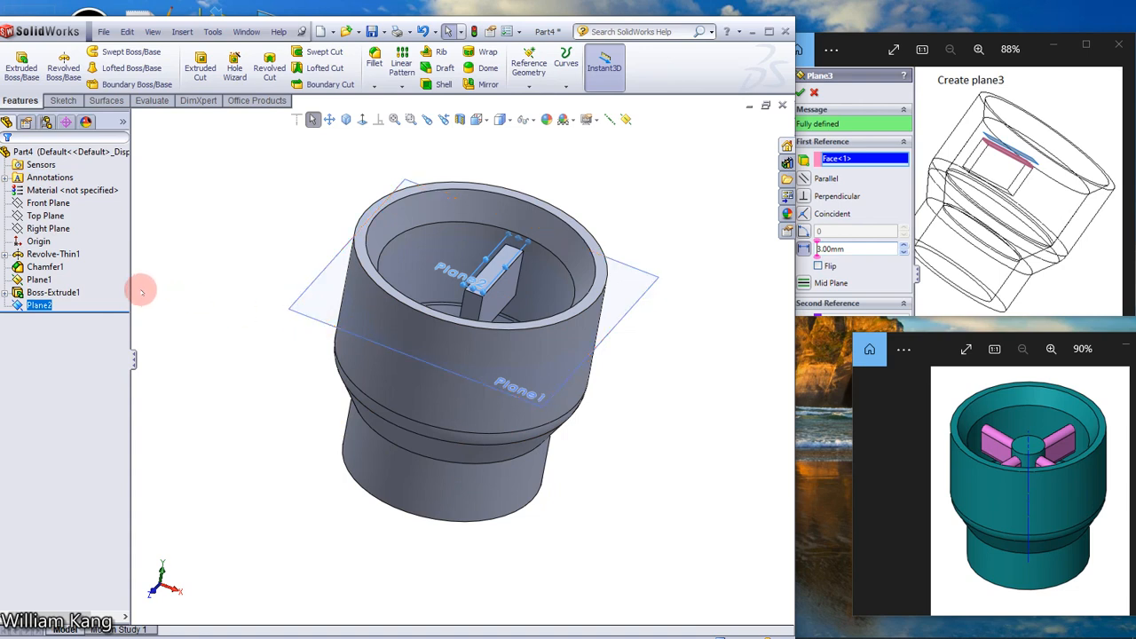
pyautogui.click(39, 280)
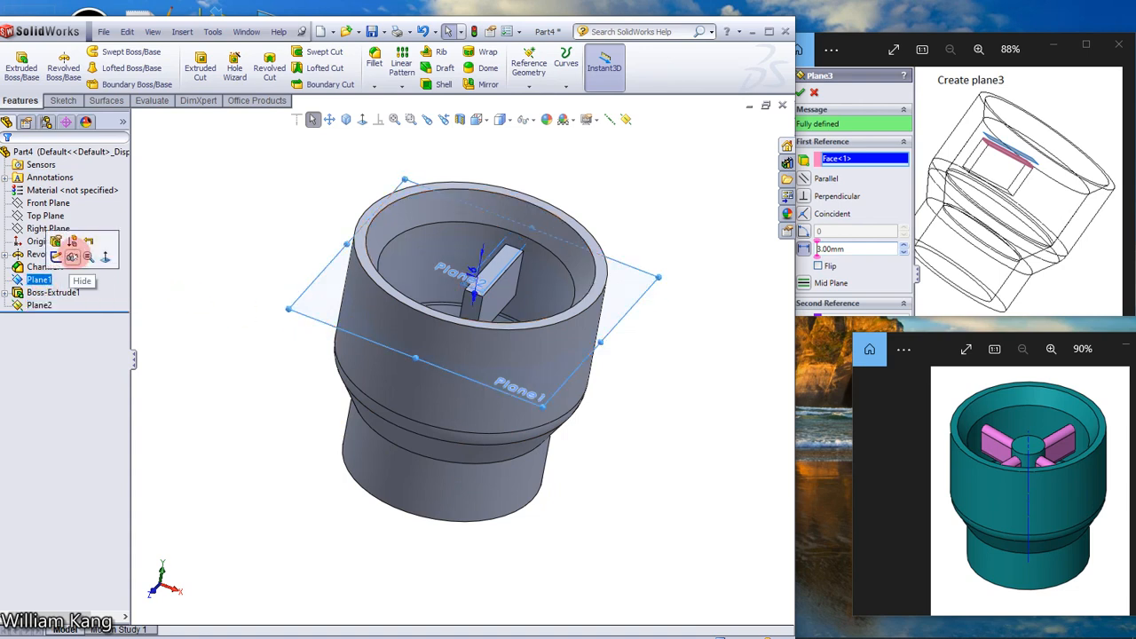
pyautogui.click(72, 257)
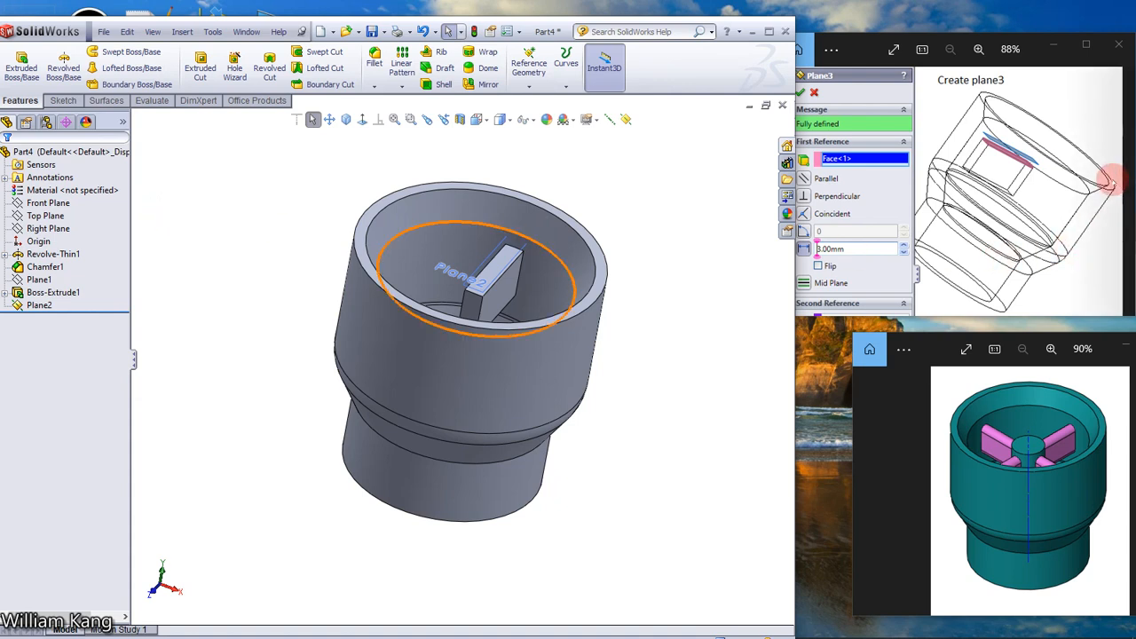
# Step: Start a sketch on Plane2 and draw a circle about 22 mm in diameter centred on the origin
pyautogui.click(1127, 193)
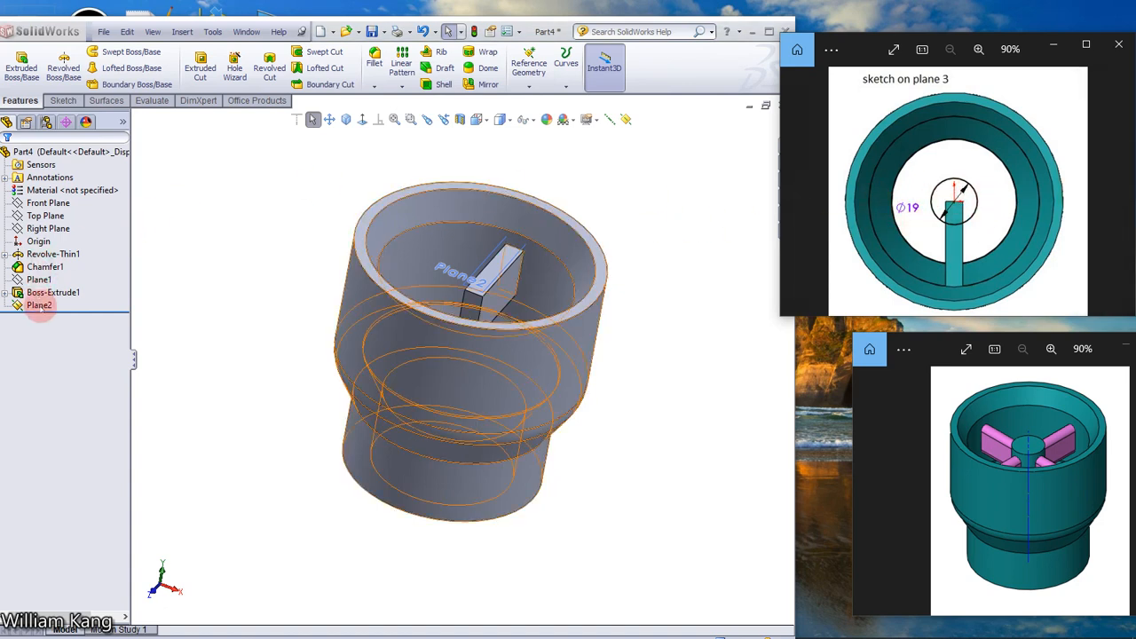
pyautogui.click(39, 305)
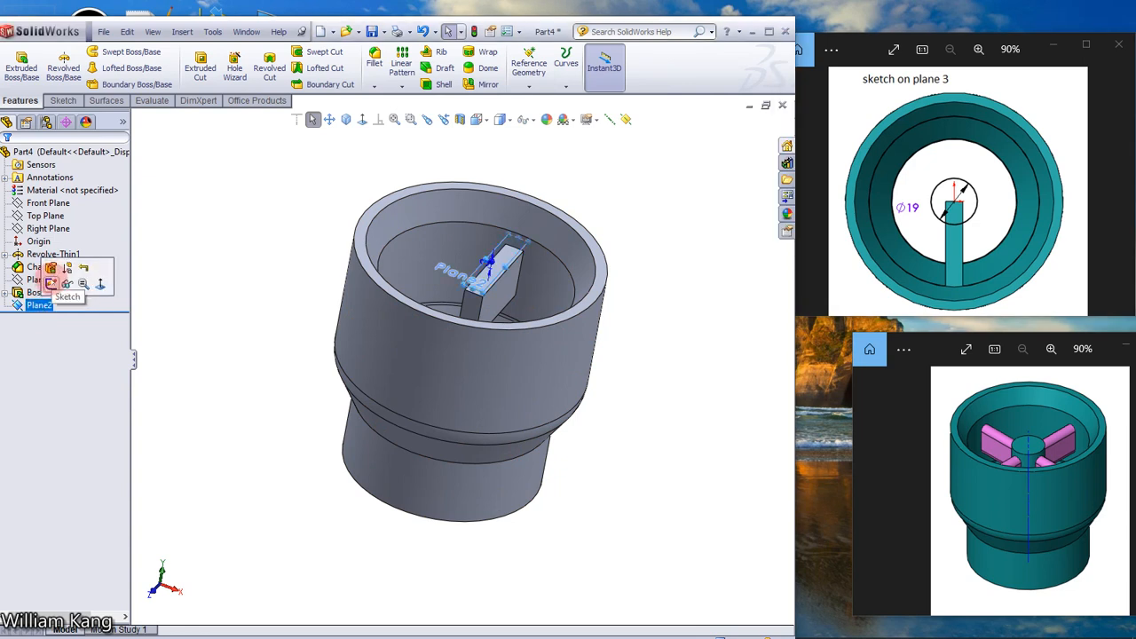
pyautogui.click(51, 282)
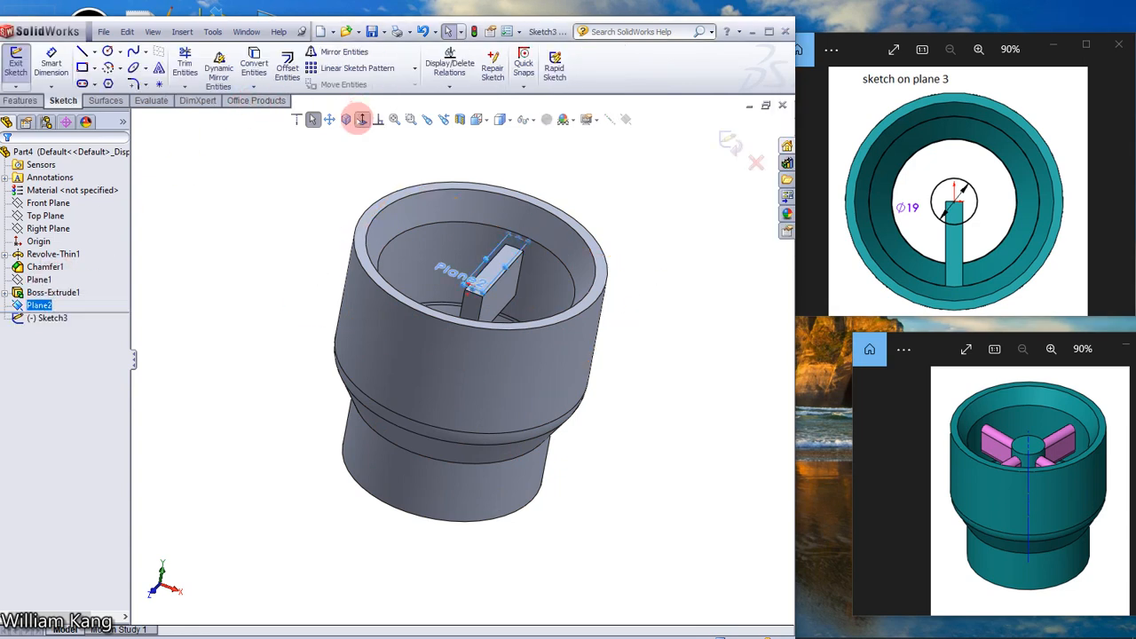
pyautogui.click(362, 119)
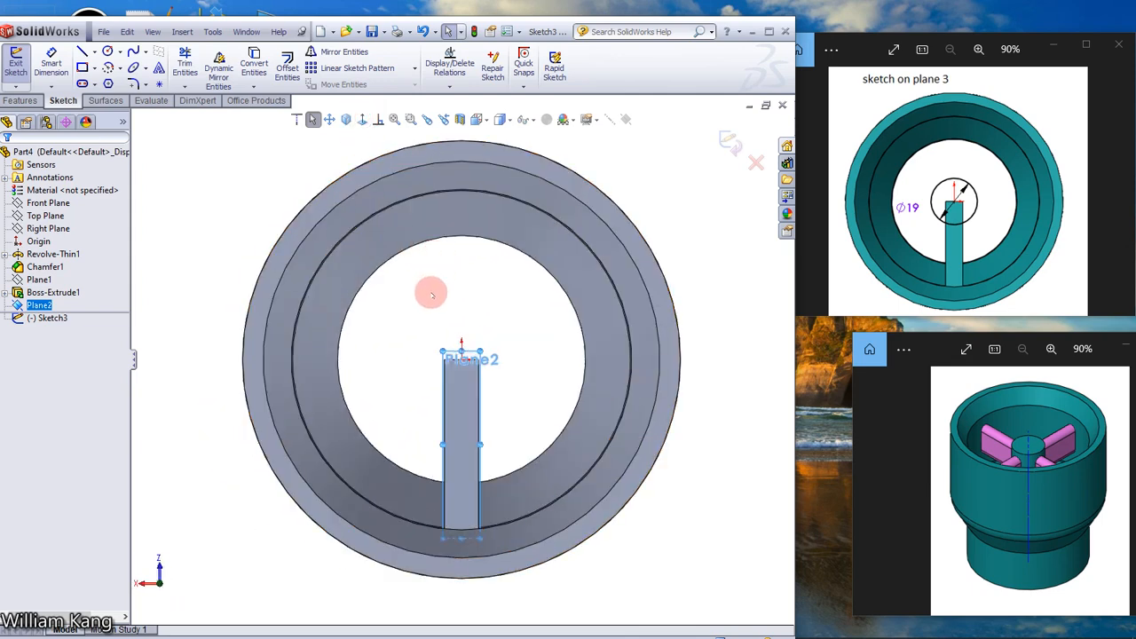
pyautogui.scroll(2, 432, 292)
pyautogui.scroll(-5, 432, 293)
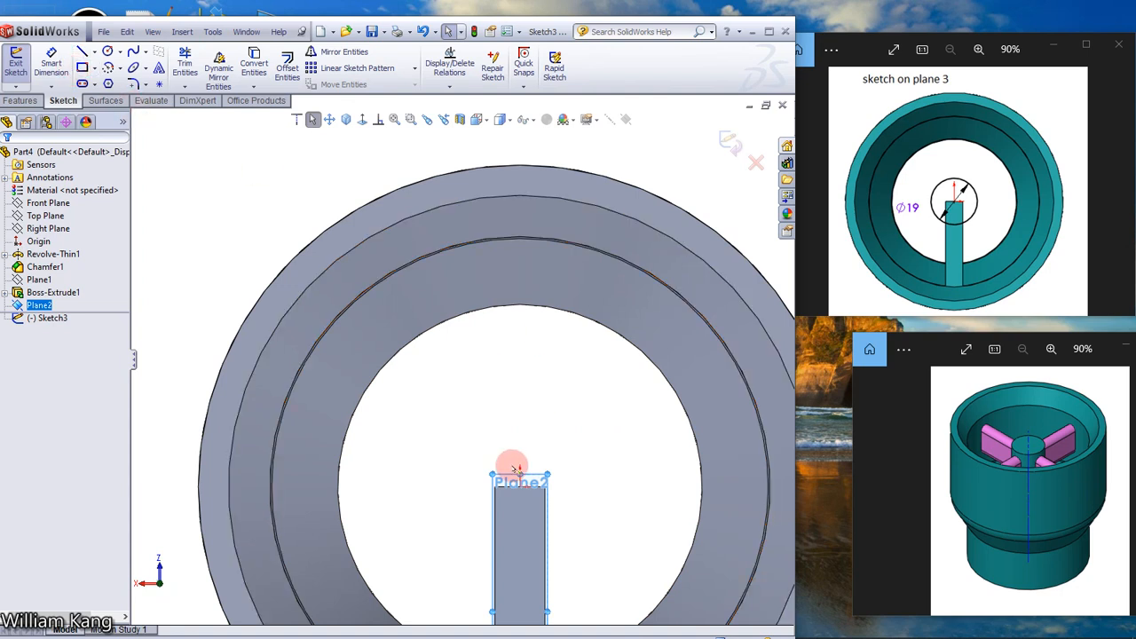
pyautogui.moveTo(512, 475); pyautogui.dragTo(508, 451)
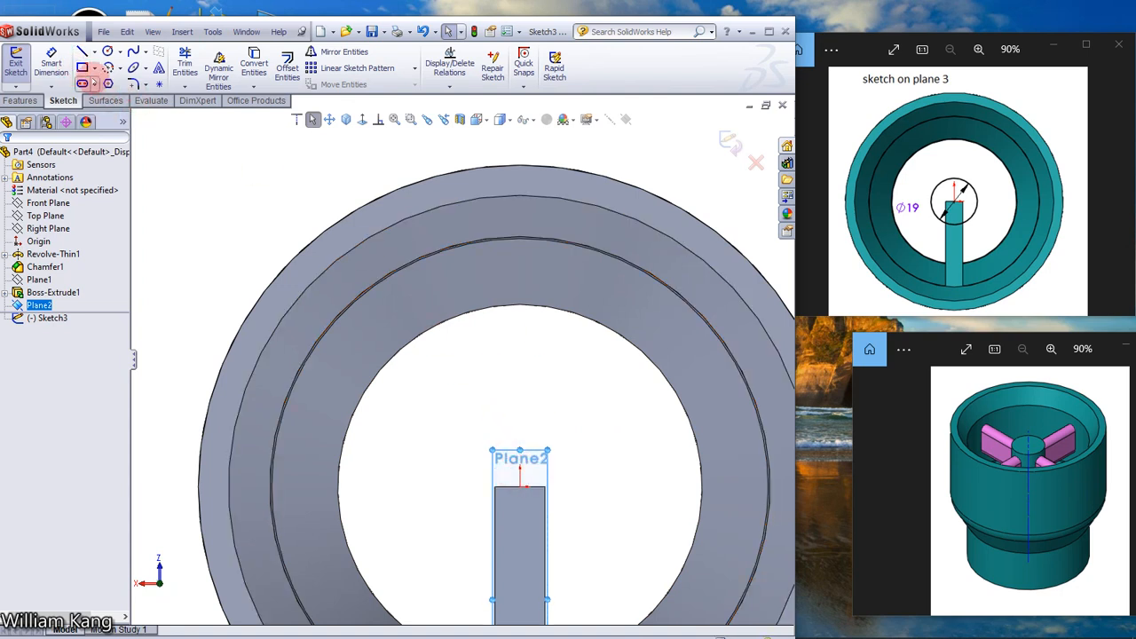
pyautogui.click(106, 51)
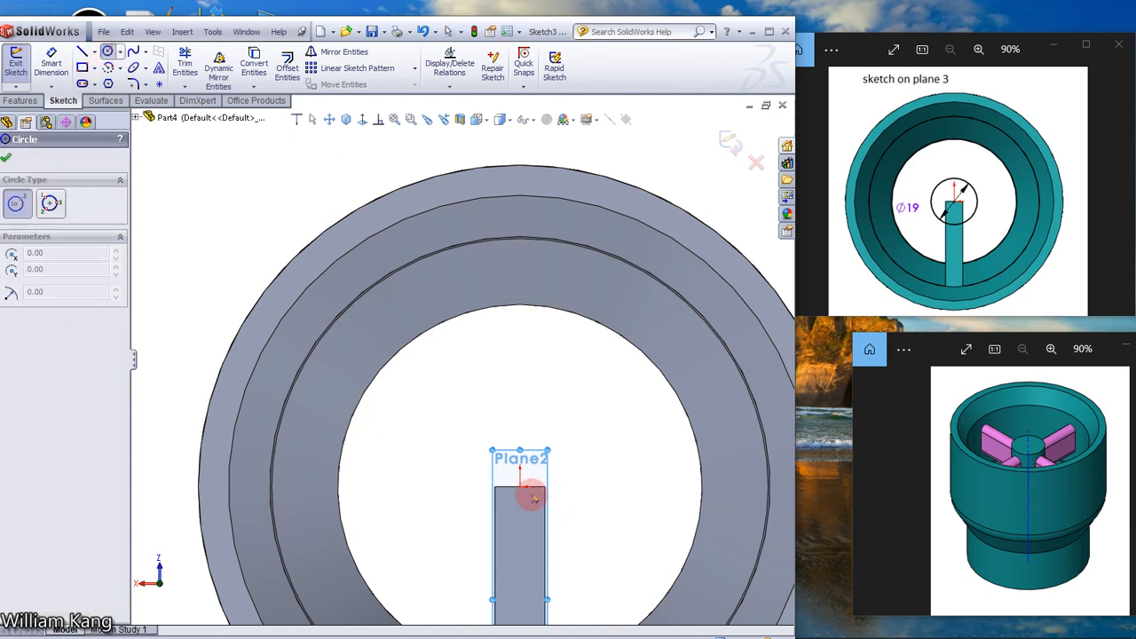
pyautogui.moveTo(520, 487); pyautogui.dragTo(583, 537)
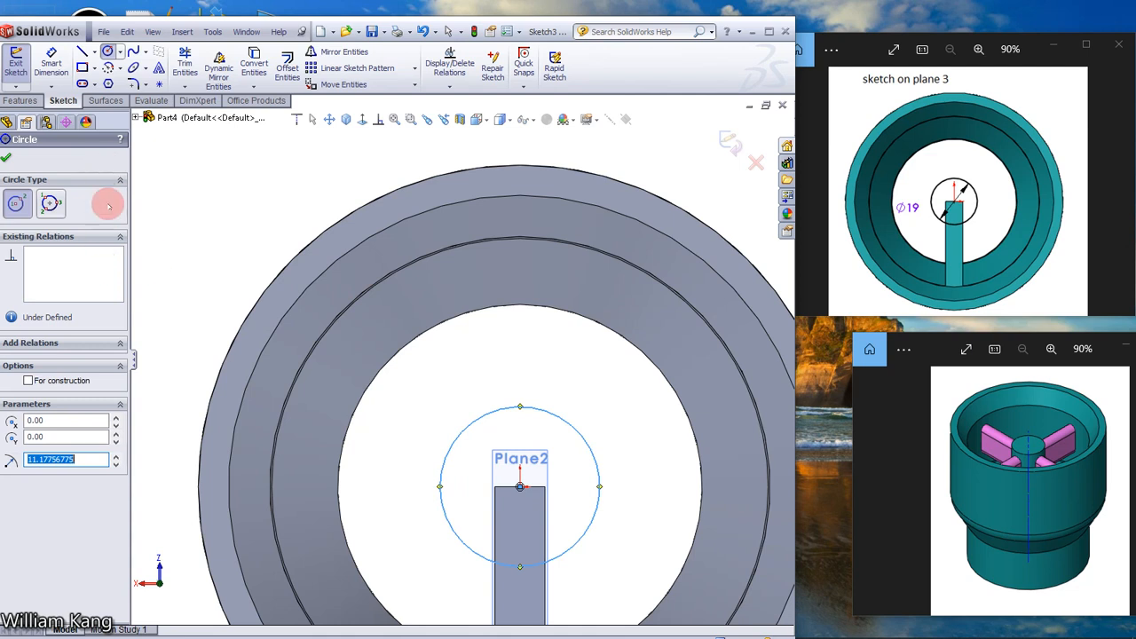
# Step: Dimension the circle around the origin and set its diameter to 19 mm
pyautogui.click(52, 62)
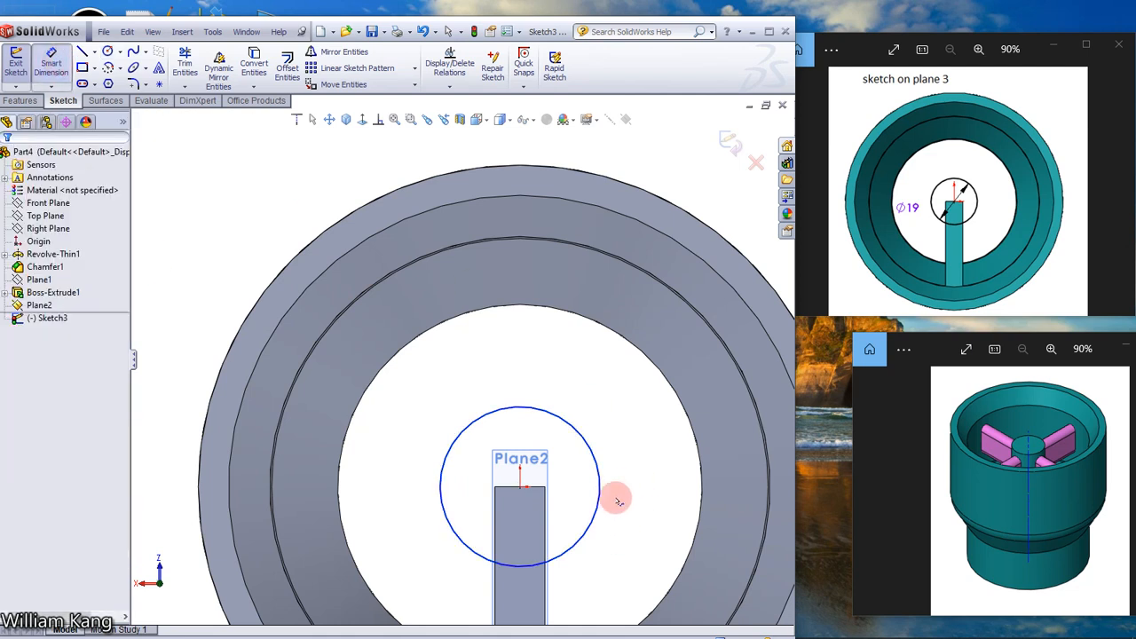
pyautogui.click(597, 463)
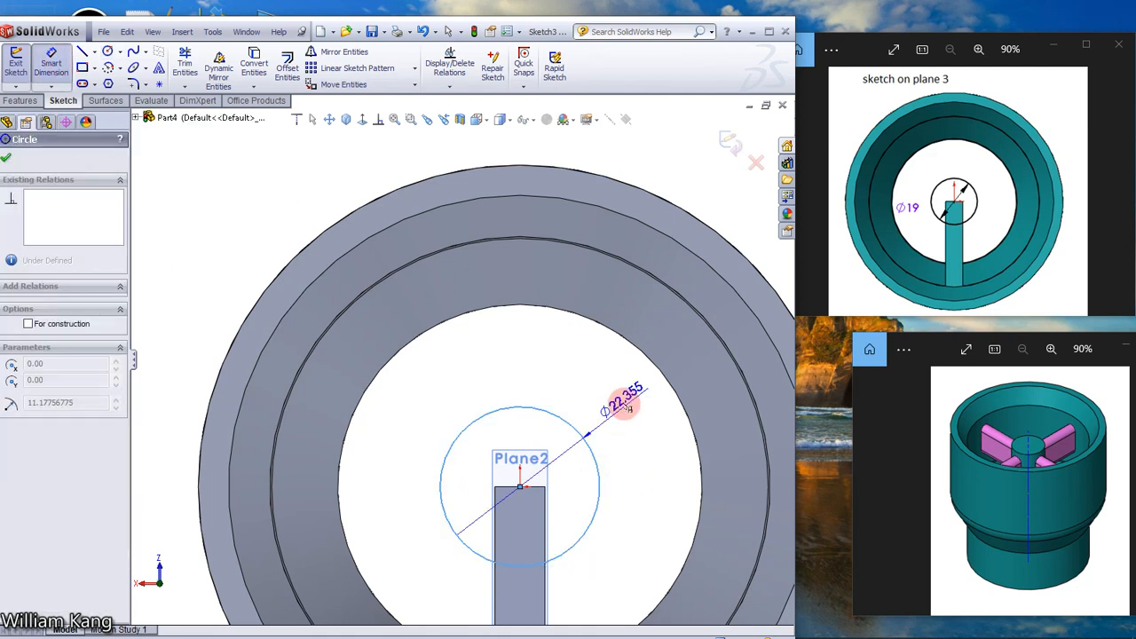
pyautogui.click(626, 399)
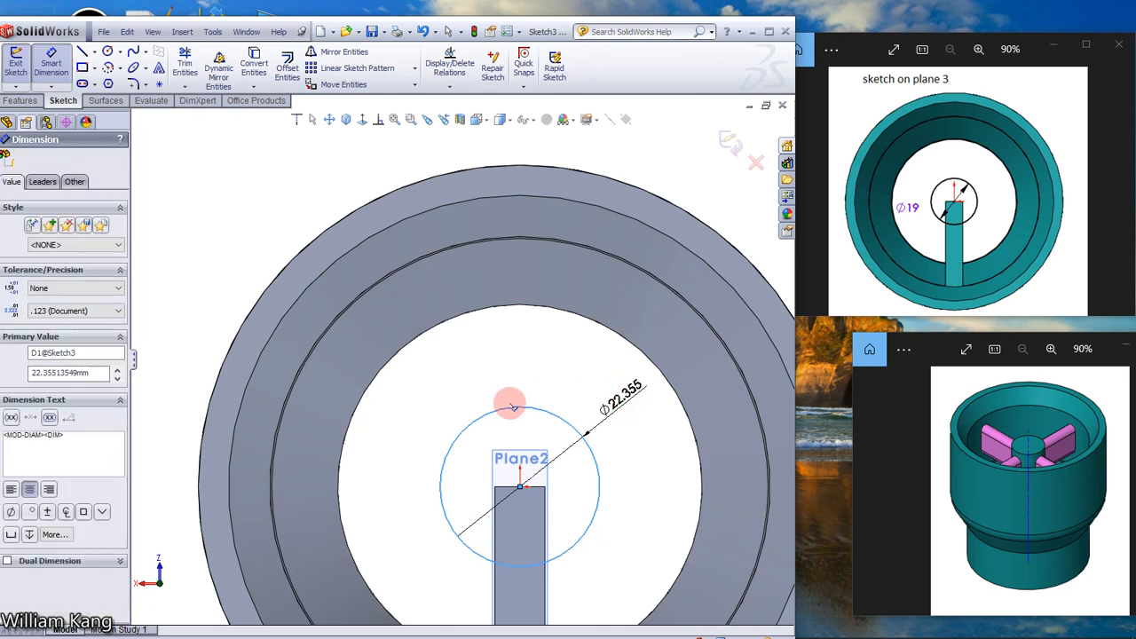
pyautogui.write('19')
pyautogui.press('Return')
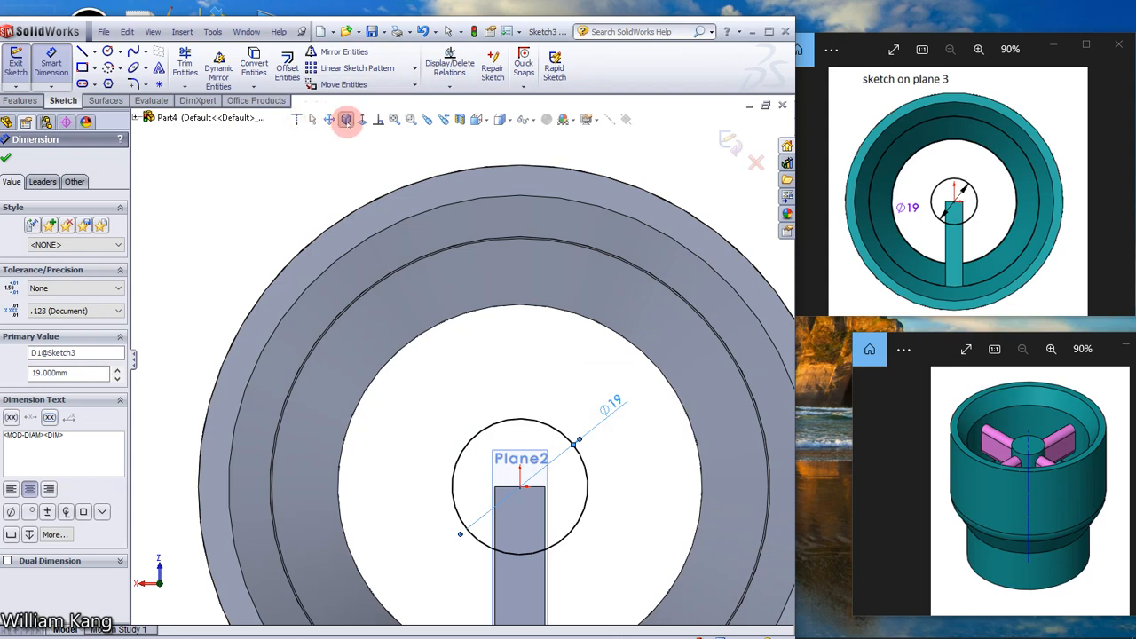
# Step: Extrude the 19 mm circle downward from Plane2 as a Blind boss, following the reference image, to form the central hub
pyautogui.click(346, 119)
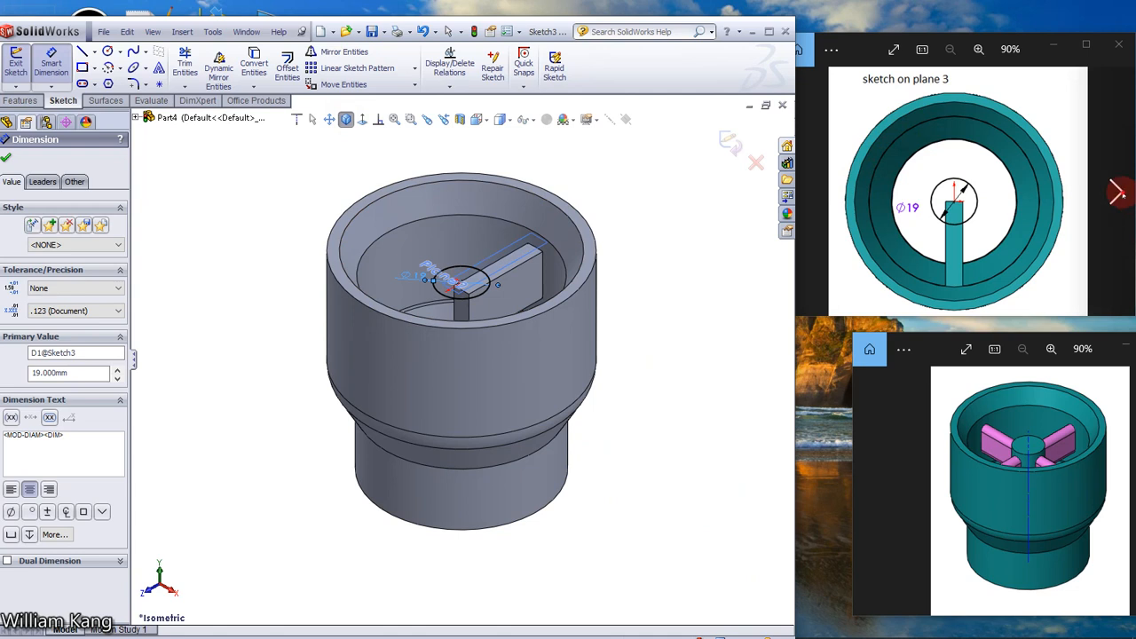
pyautogui.click(1117, 192)
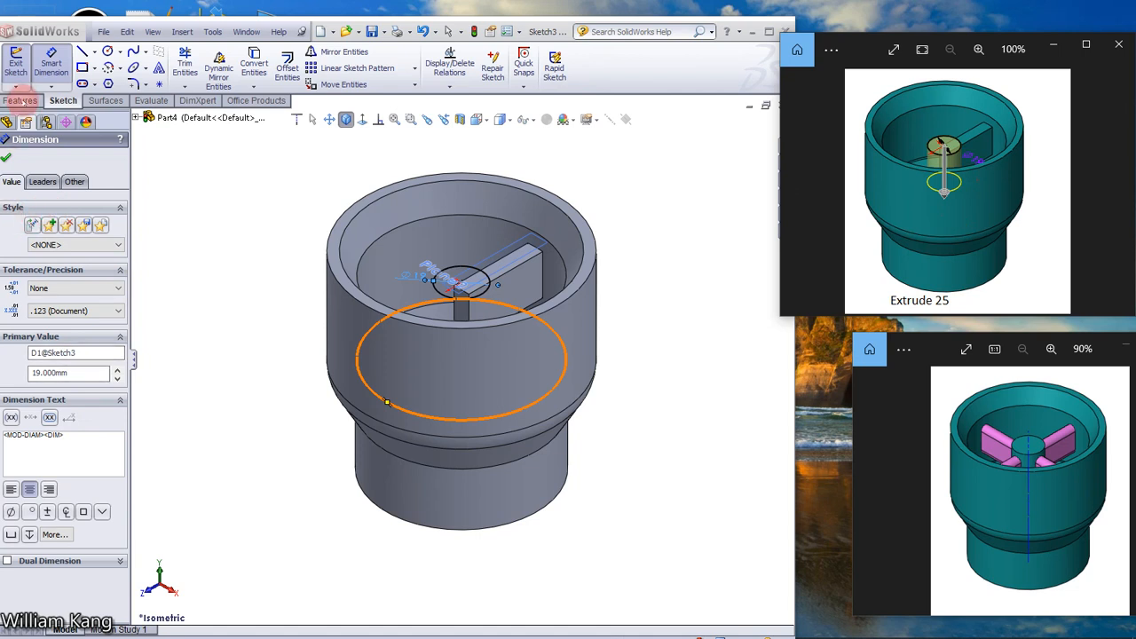
pyautogui.click(20, 101)
pyautogui.click(22, 69)
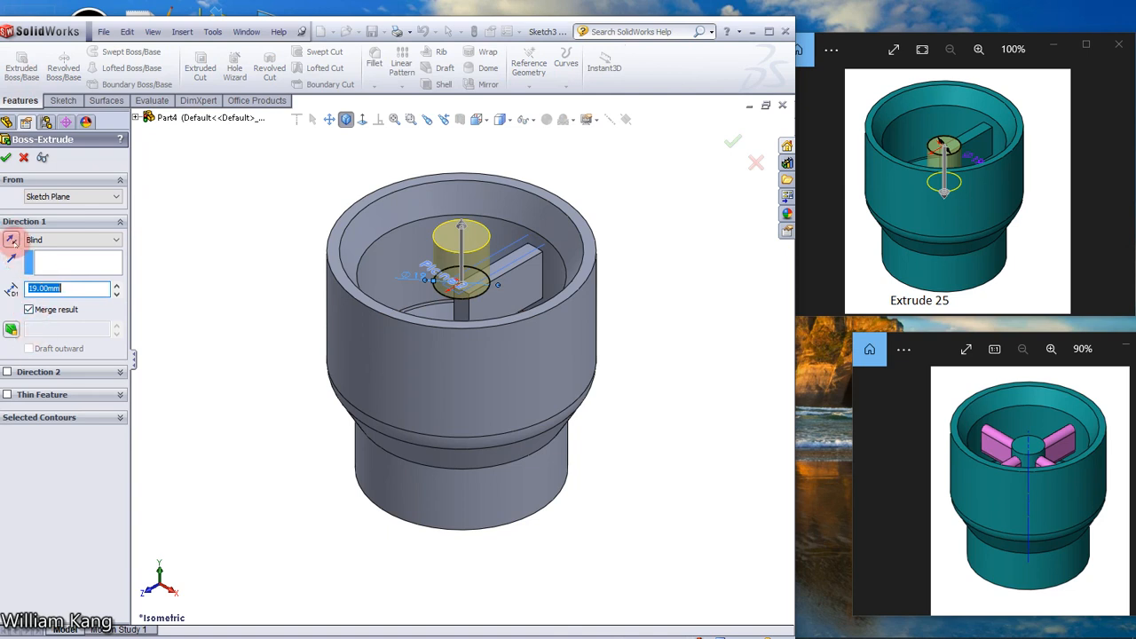
pyautogui.click(11, 240)
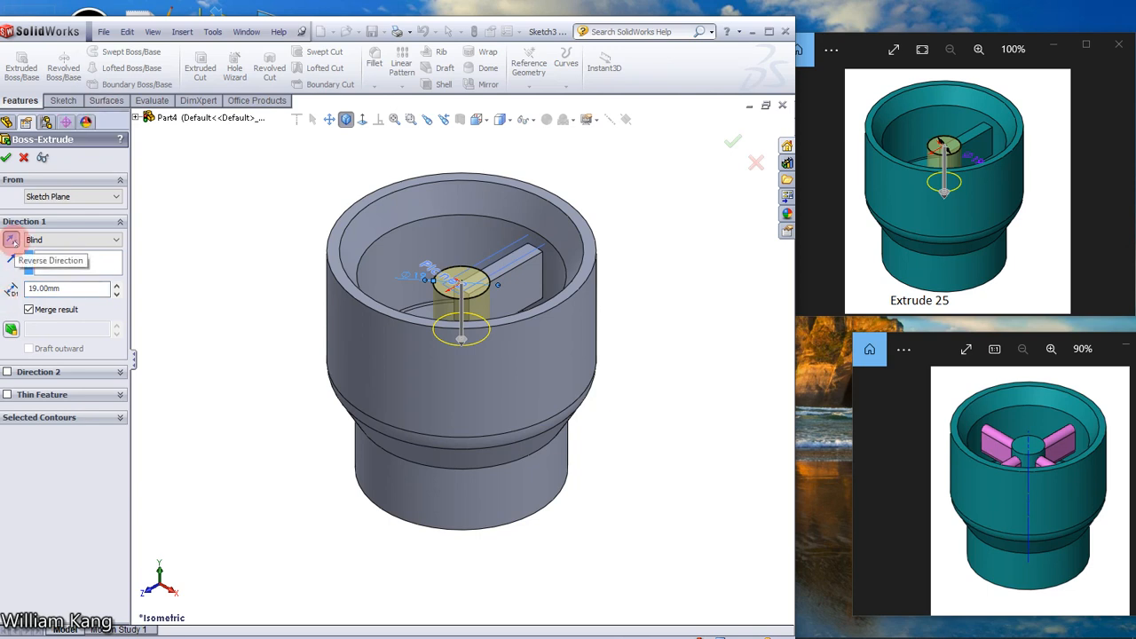
pyautogui.press('Return')
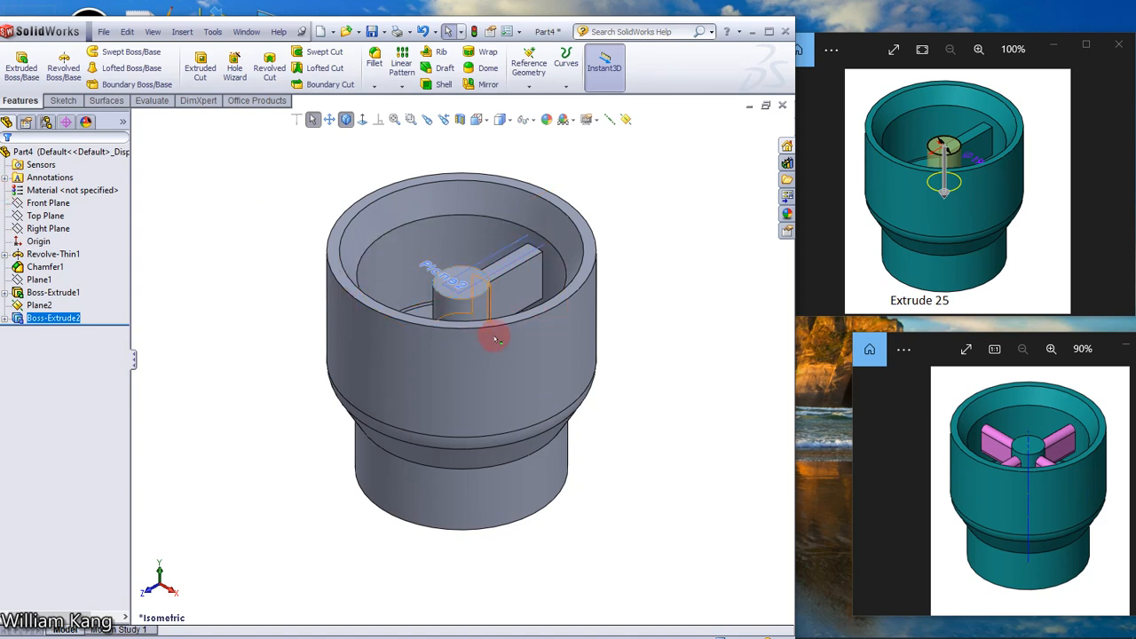
pyautogui.click(618, 214)
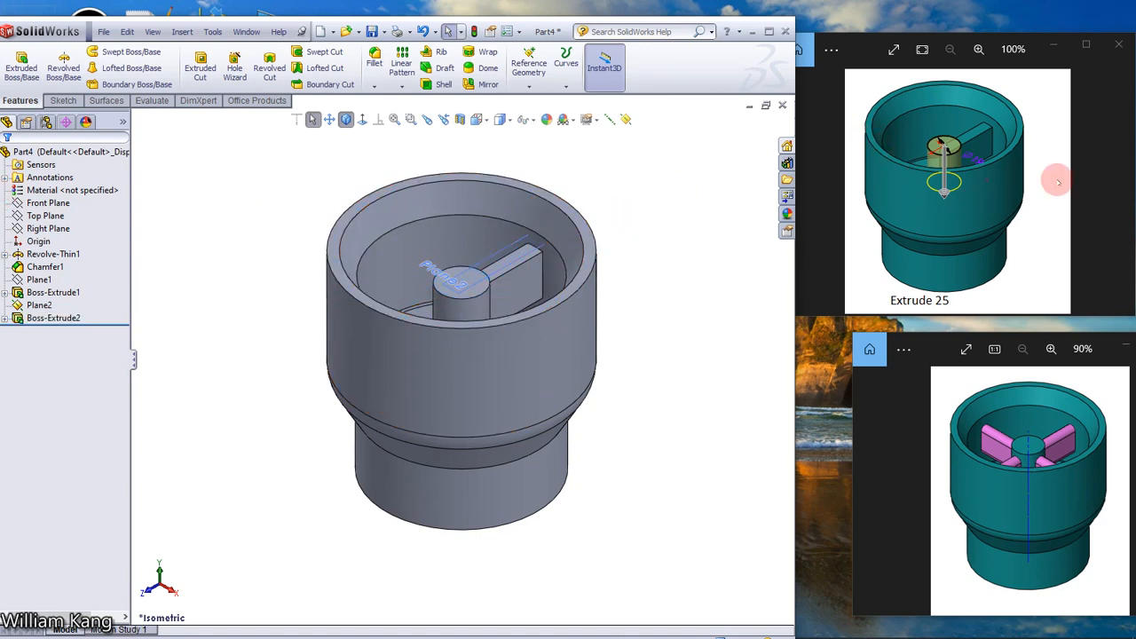
# Step: Apply a full round fillet to the rib, using its top face as the center face and its two side faces as side face sets
pyautogui.click(1116, 192)
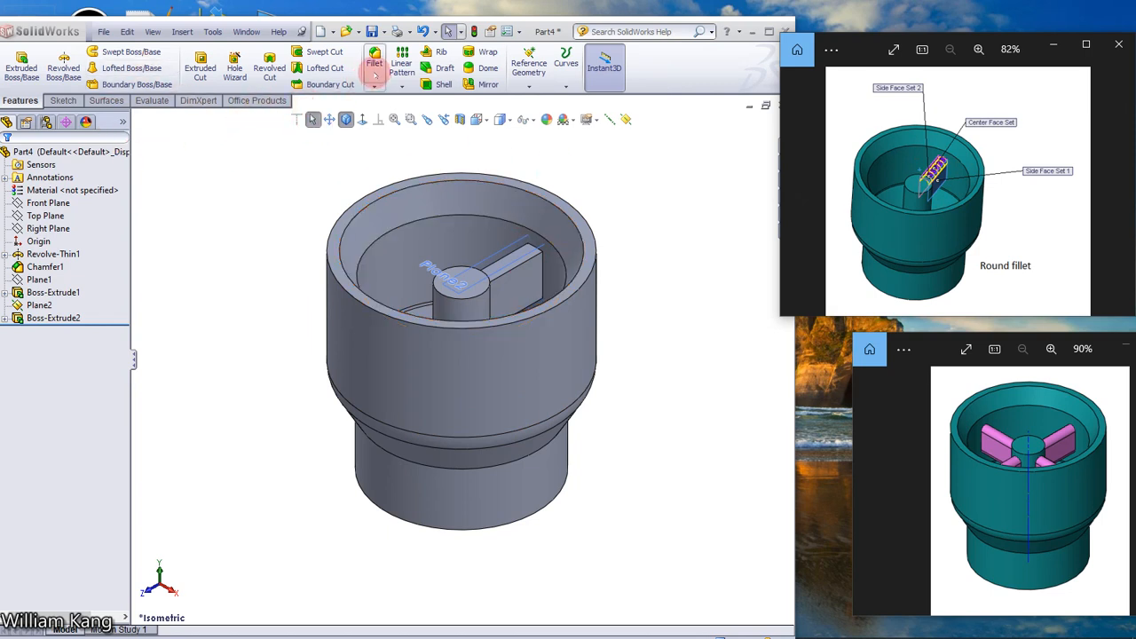
pyautogui.click(374, 64)
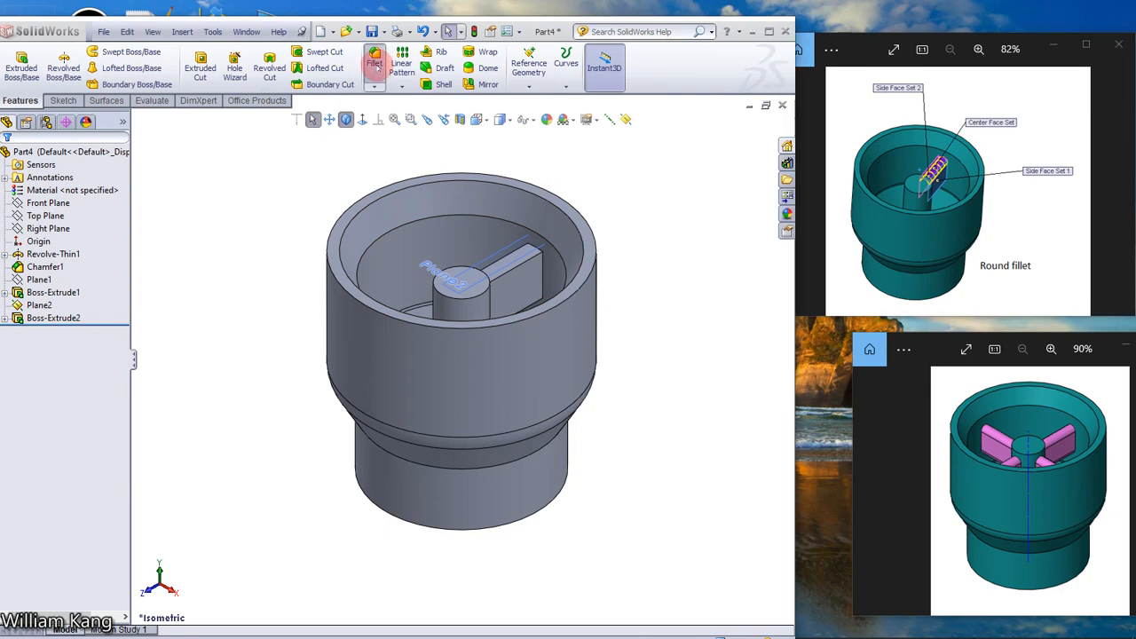
pyautogui.click(374, 64)
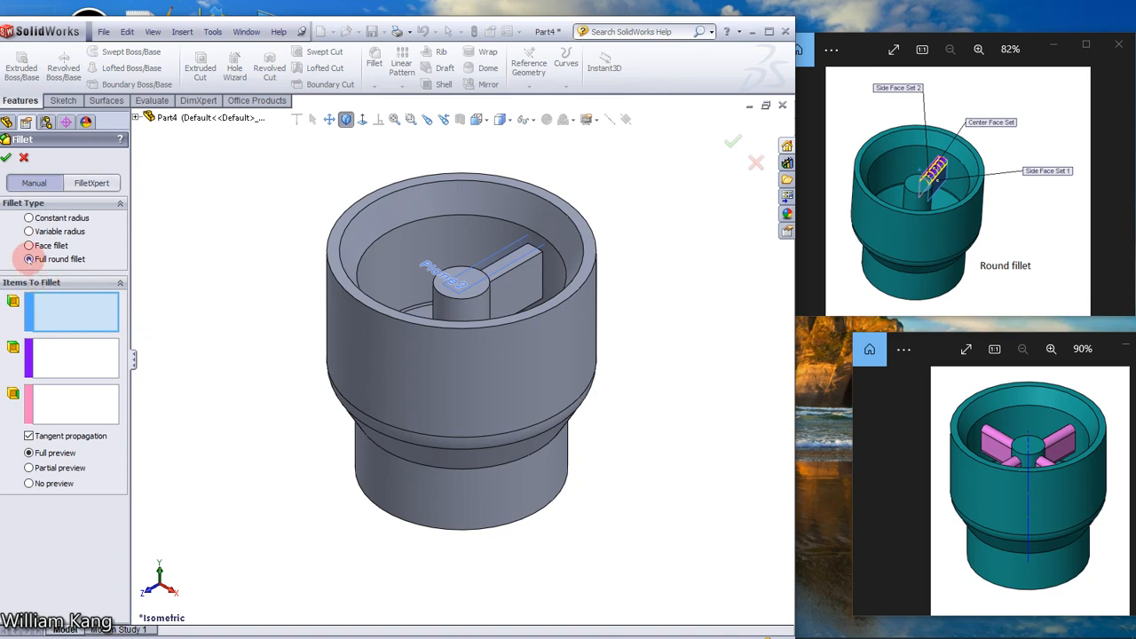
pyautogui.click(62, 309)
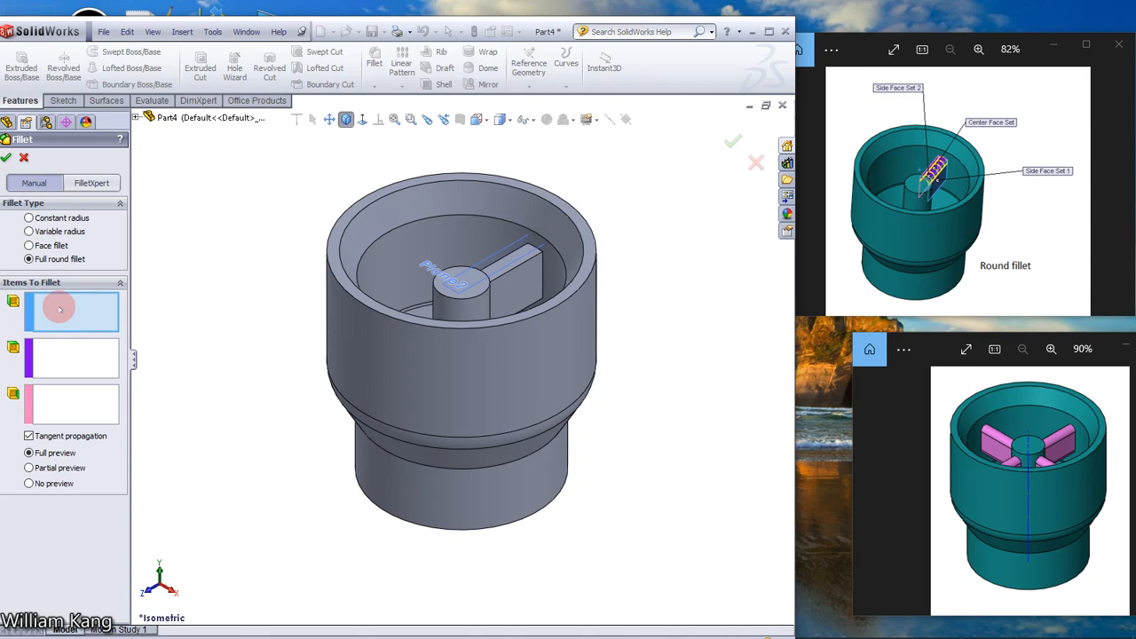
pyautogui.click(533, 289)
pyautogui.click(80, 358)
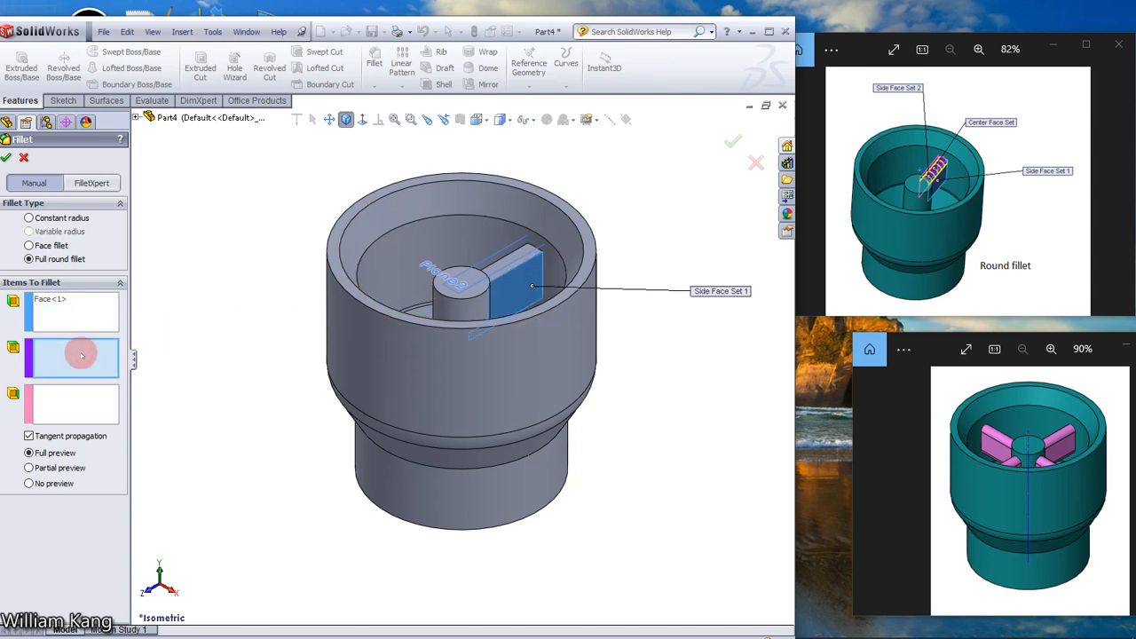
pyautogui.click(505, 266)
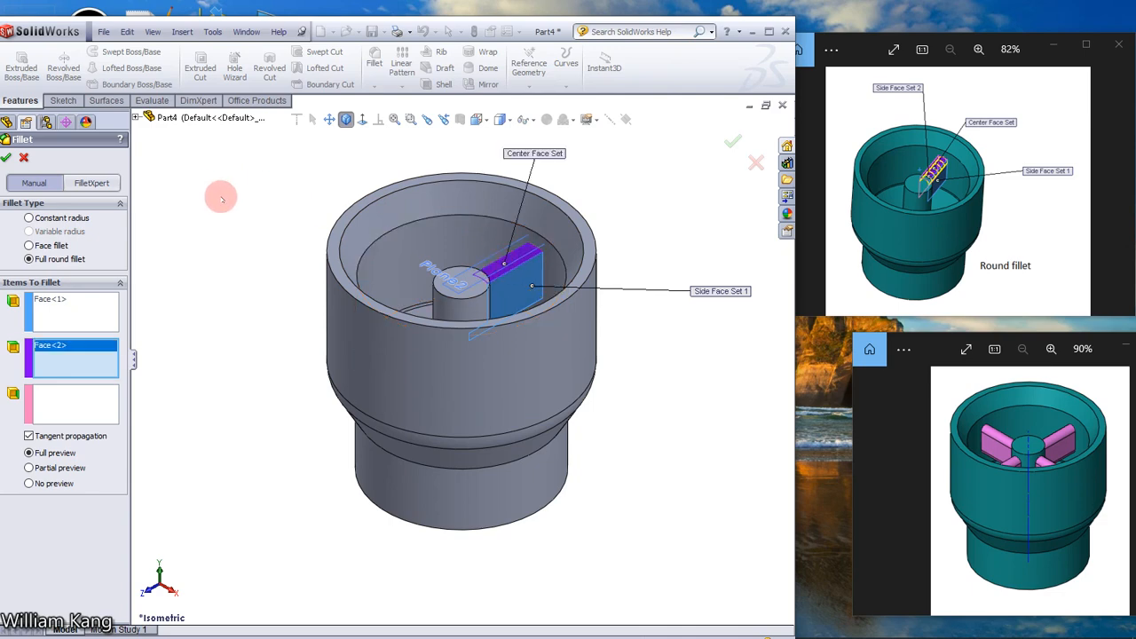
pyautogui.moveTo(221, 196); pyautogui.dragTo(272, 270, button='middle')
pyautogui.click(73, 399)
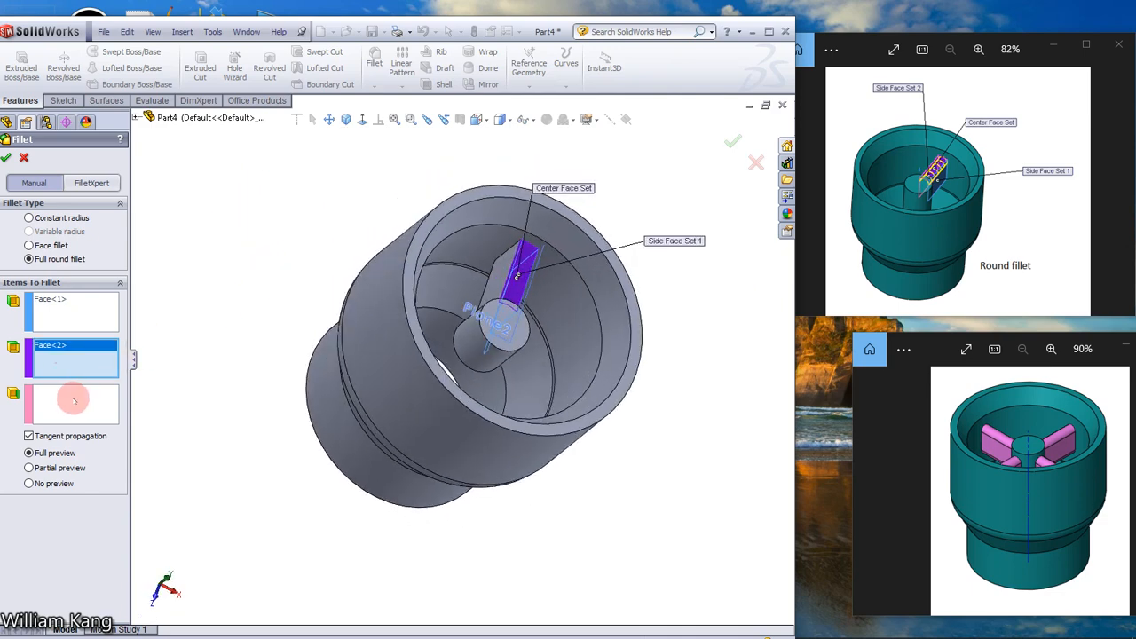
pyautogui.click(503, 271)
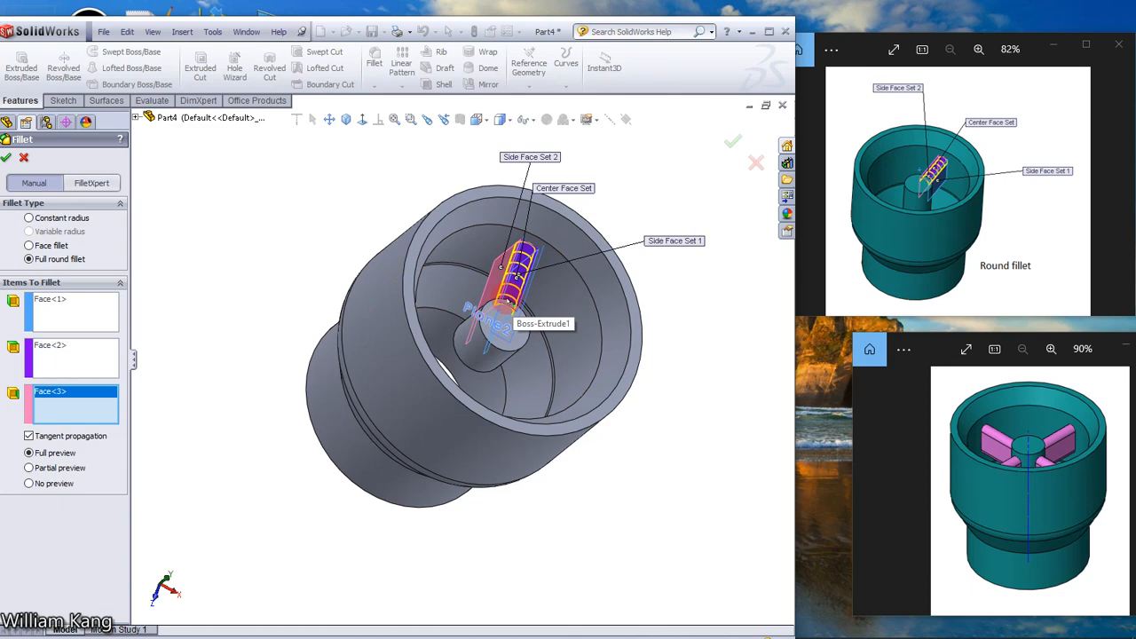
pyautogui.click(7, 157)
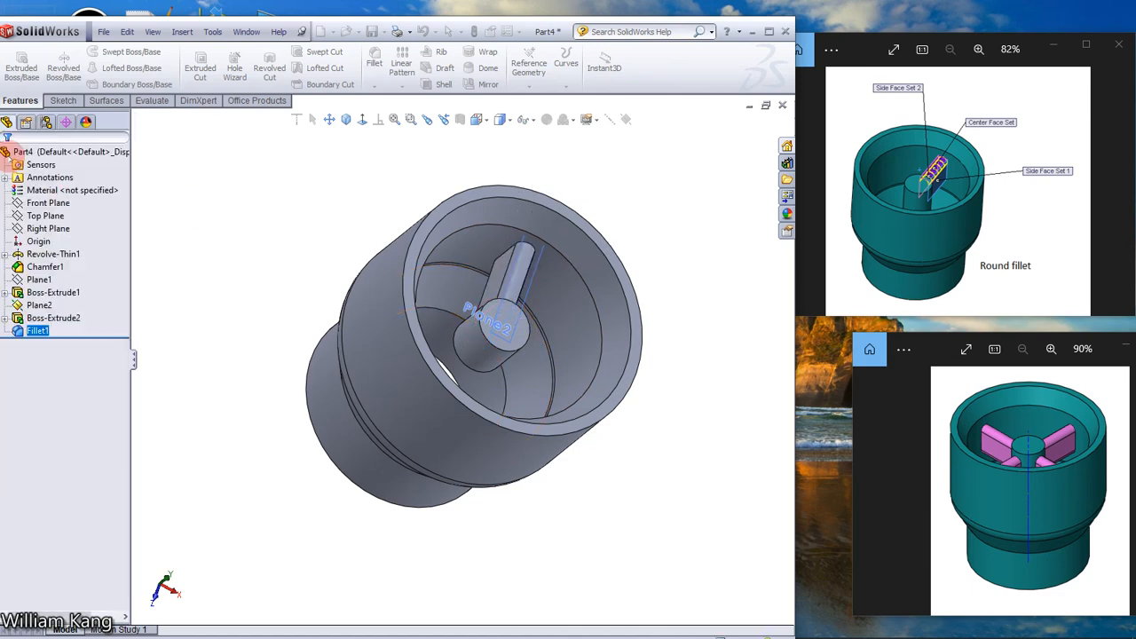
# Step: Try to apply a full round fillet to the rib's underside, with its bottom face as center face between the two side faces
pyautogui.moveTo(212, 210); pyautogui.dragTo(370, 97, button='middle')
pyautogui.moveTo(292, 219)
pyautogui.mouseDown(button='middle')
pyautogui.moveTo(310, 216)
pyautogui.moveTo(294, 225)
pyautogui.moveTo(297, 204)
pyautogui.mouseUp(button='middle')
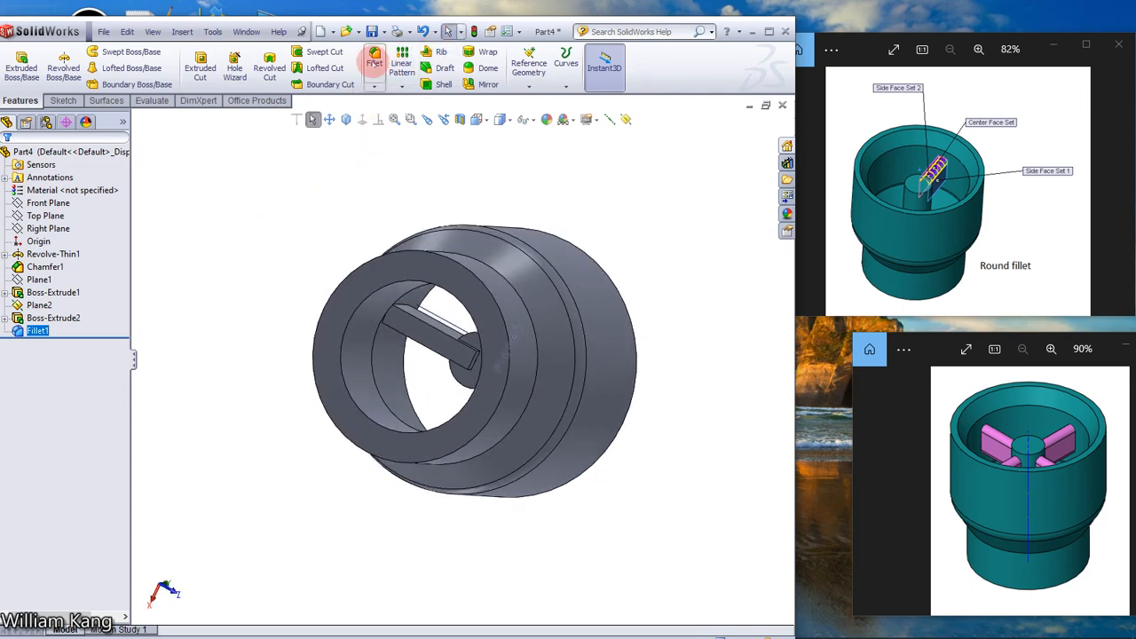
pyautogui.click(373, 61)
pyautogui.click(30, 259)
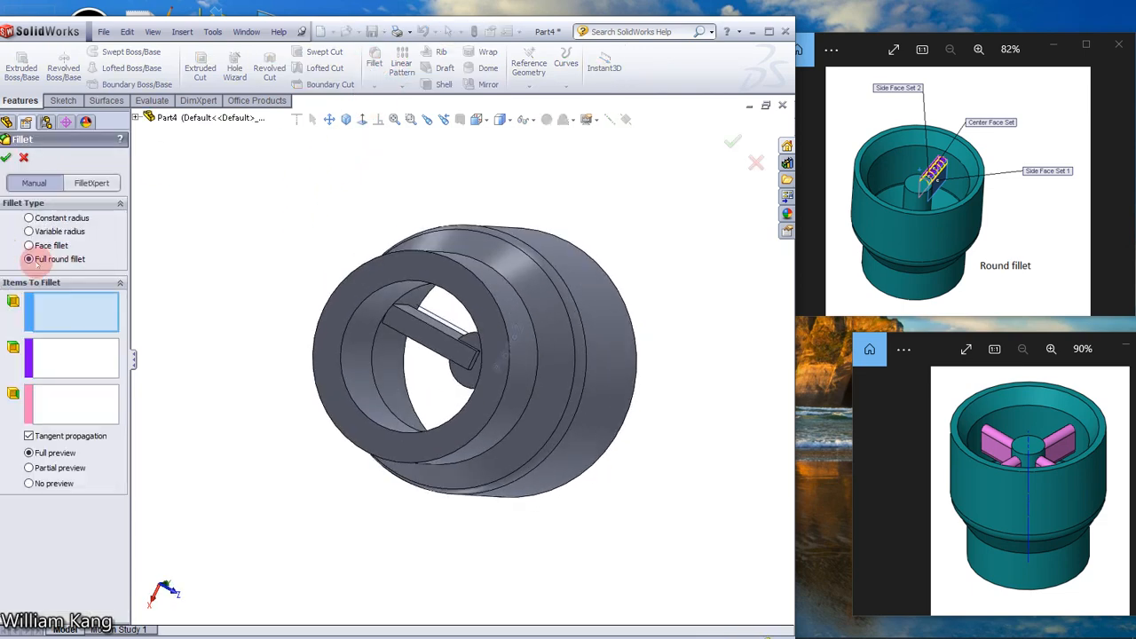
pyautogui.moveTo(236, 221); pyautogui.dragTo(253, 244, button='middle')
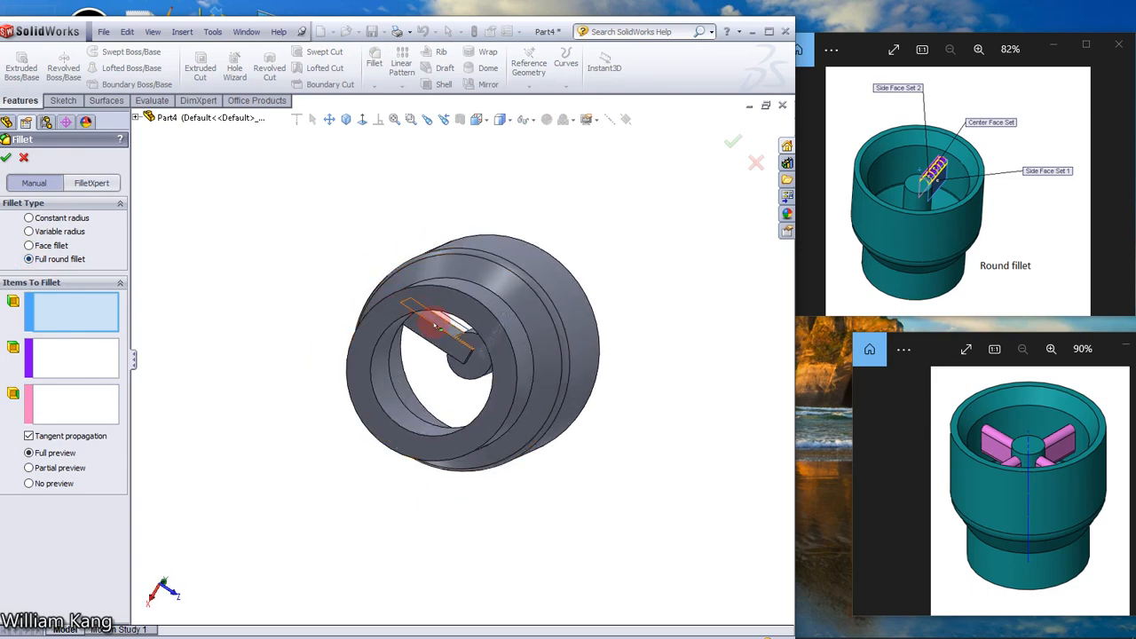
pyautogui.click(441, 324)
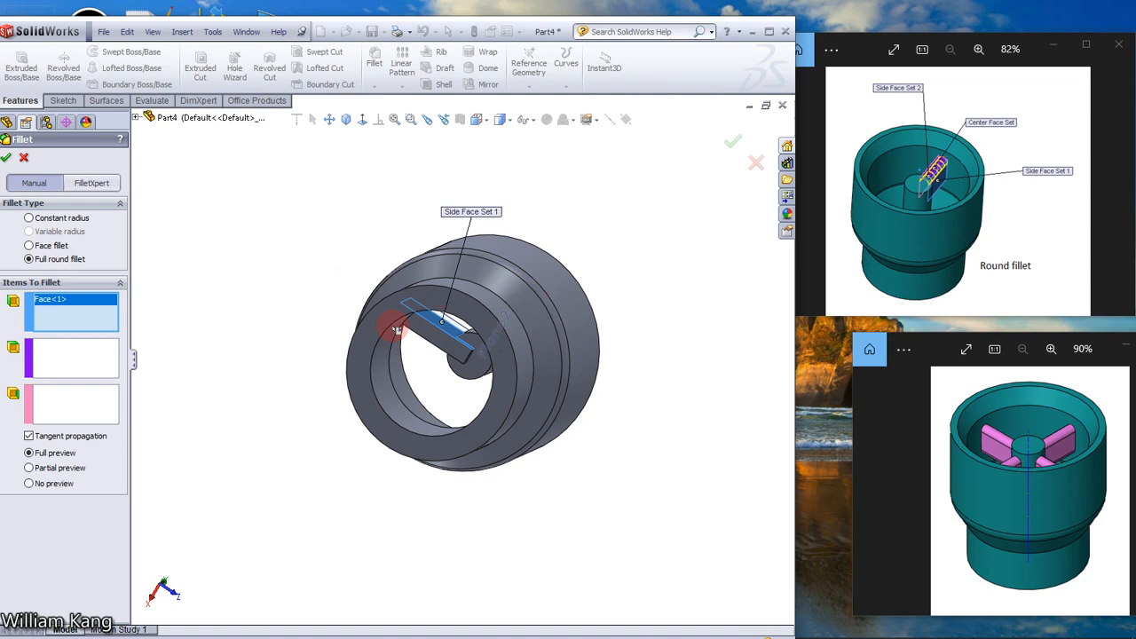
pyautogui.click(76, 347)
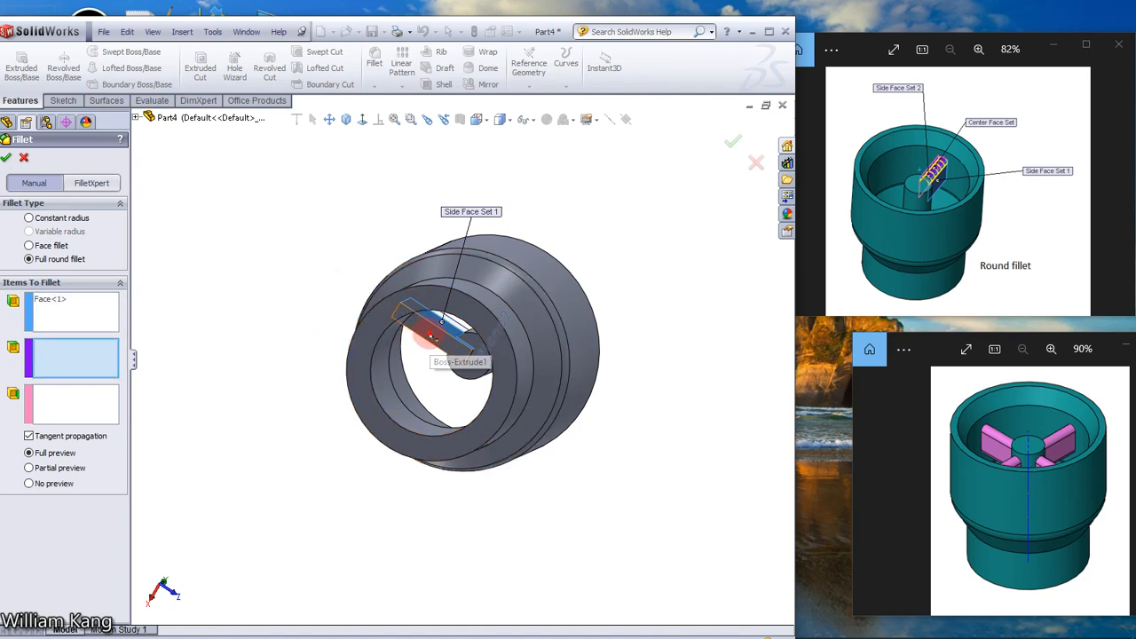
pyautogui.click(429, 336)
pyautogui.click(77, 395)
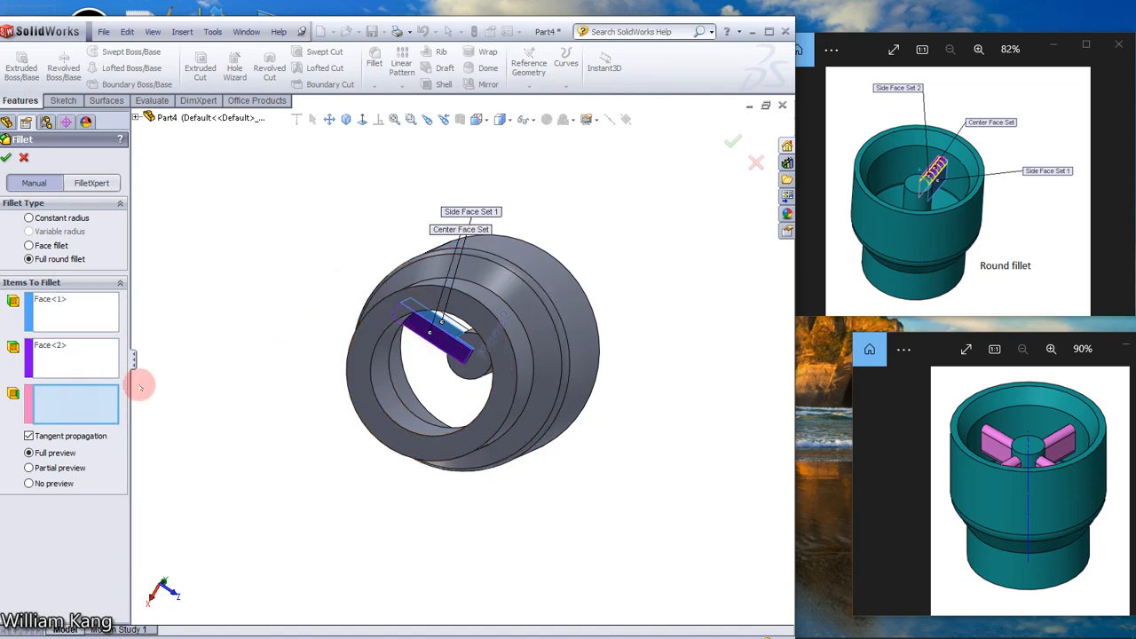
pyautogui.moveTo(140, 388); pyautogui.dragTo(189, 328, button='middle')
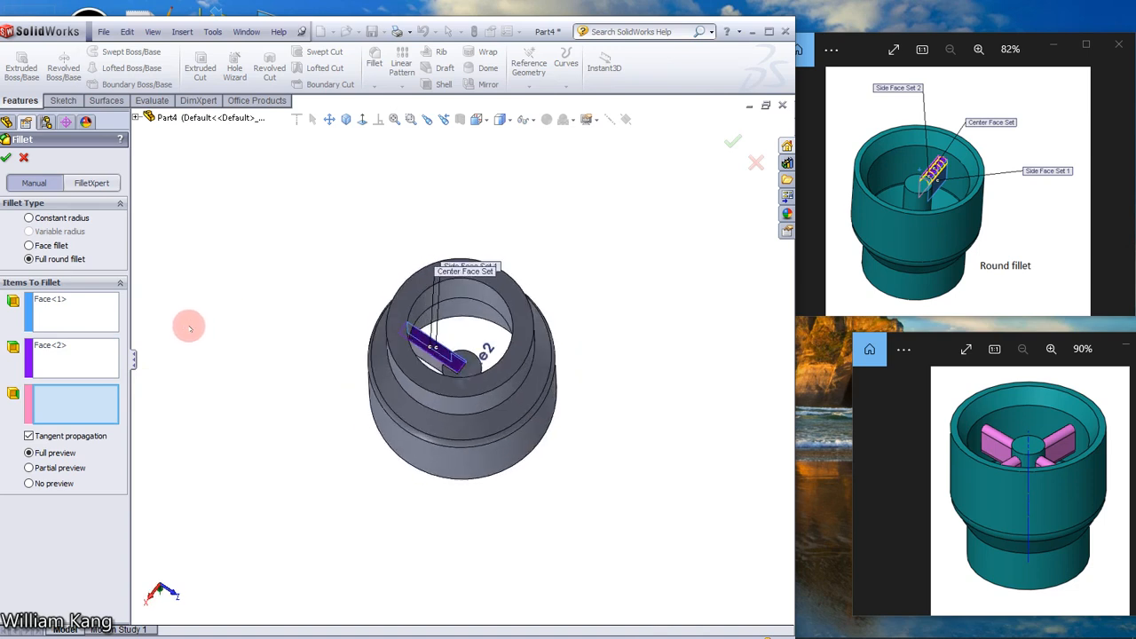
pyautogui.click(429, 358)
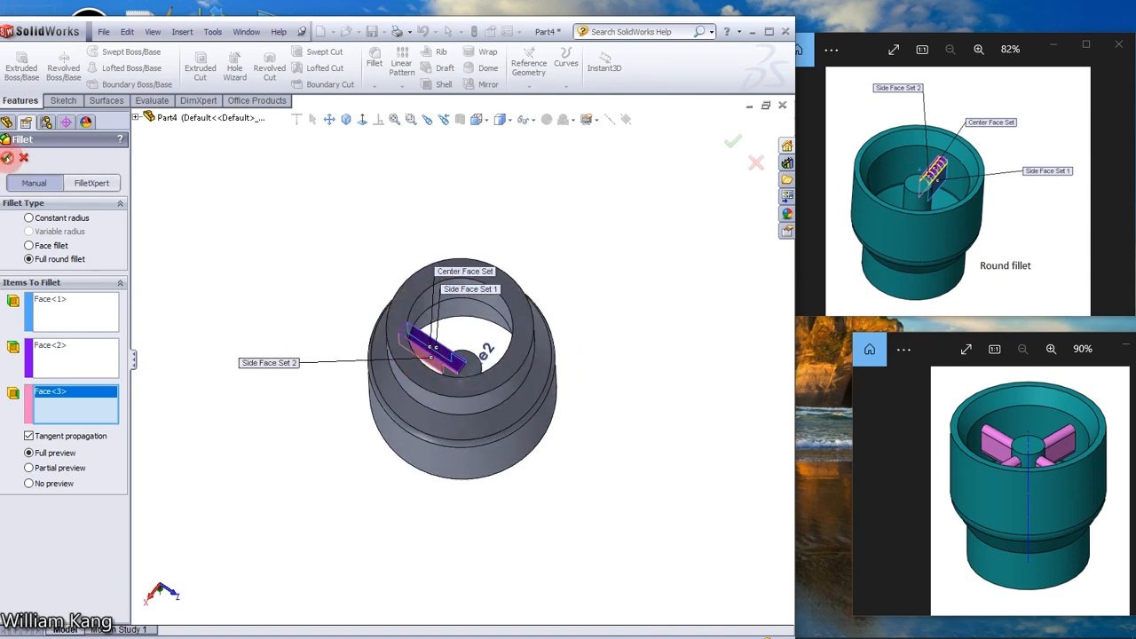
pyautogui.click(7, 158)
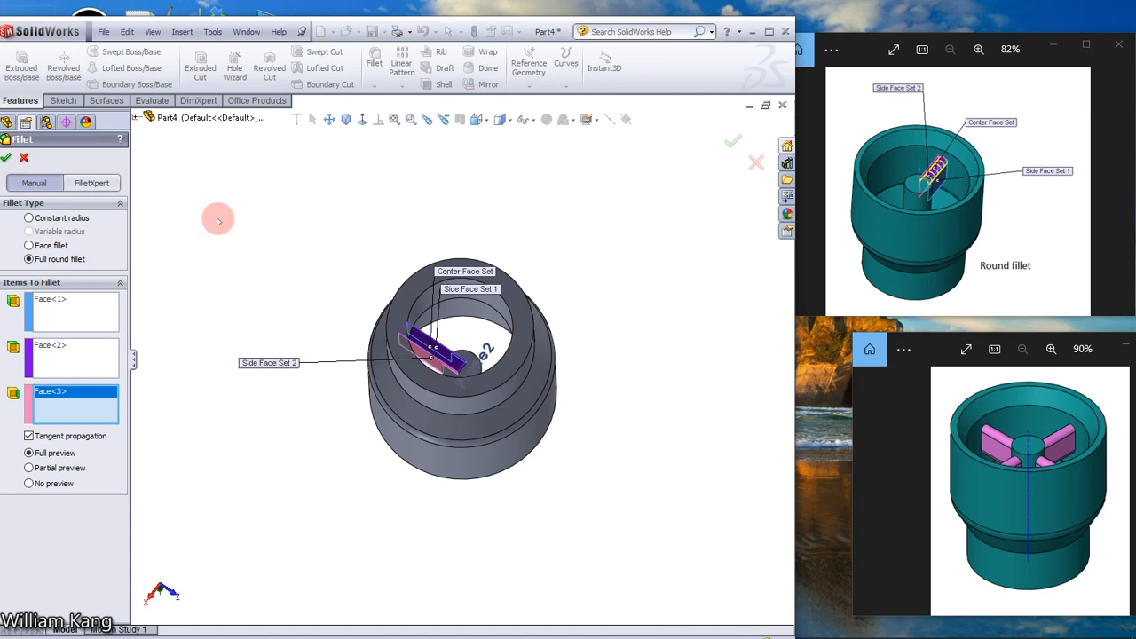
pyautogui.moveTo(216, 218); pyautogui.dragTo(196, 264, button='middle')
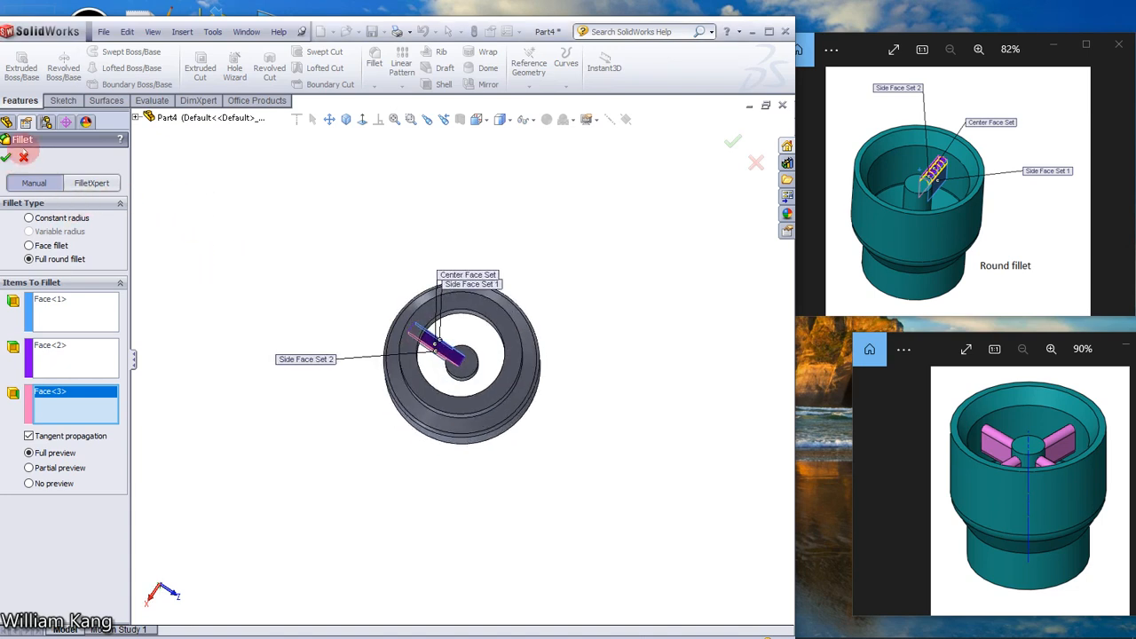
pyautogui.click(25, 157)
# Step: Examine the rib's rounded top inside the cup and highlight its fillet feature on the model
pyautogui.moveTo(139, 233); pyautogui.dragTo(88, 379, button='middle')
pyautogui.moveTo(248, 203); pyautogui.dragTo(583, 237, button='middle')
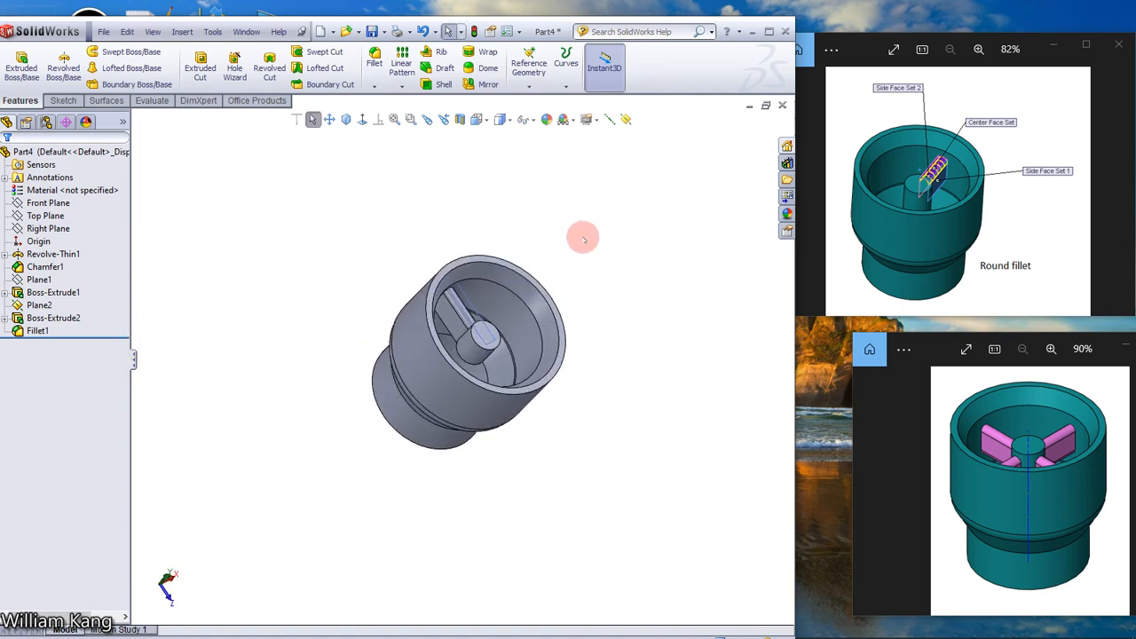
pyautogui.moveTo(526, 304); pyautogui.dragTo(533, 272, button='middle')
pyautogui.scroll(-3, 566, 376)
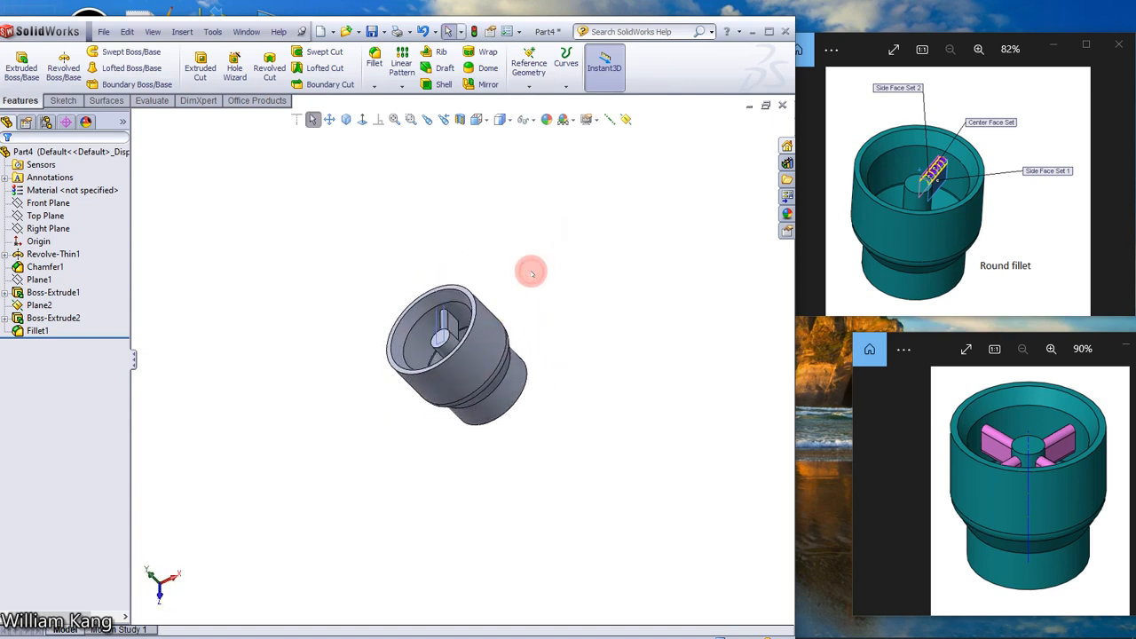
pyautogui.click(36, 331)
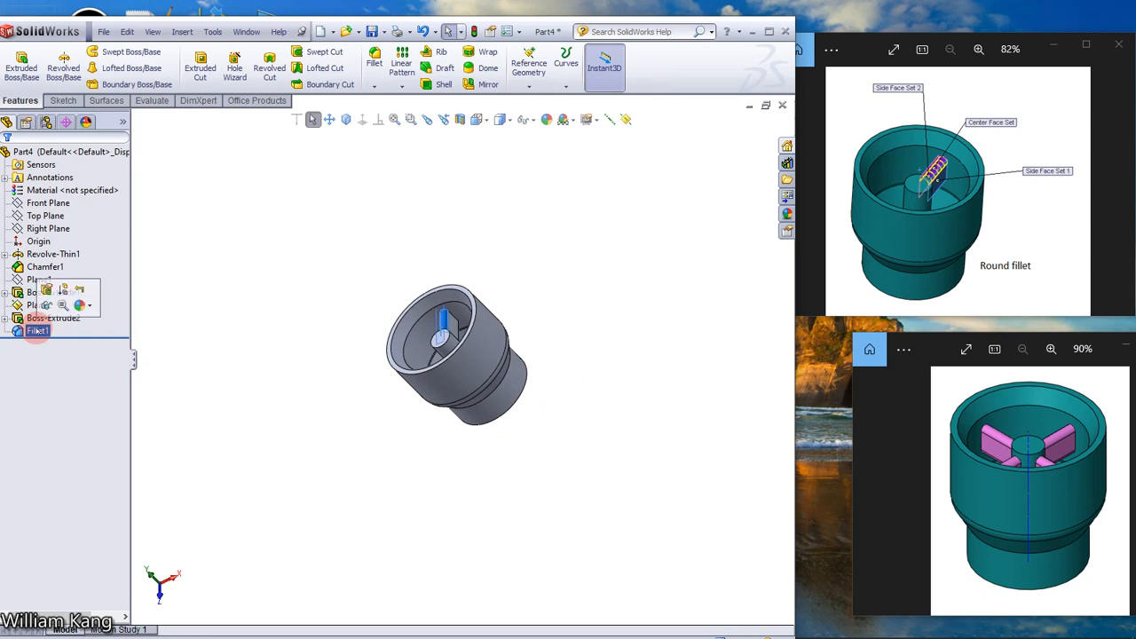
pyautogui.scroll(-4, 405, 420)
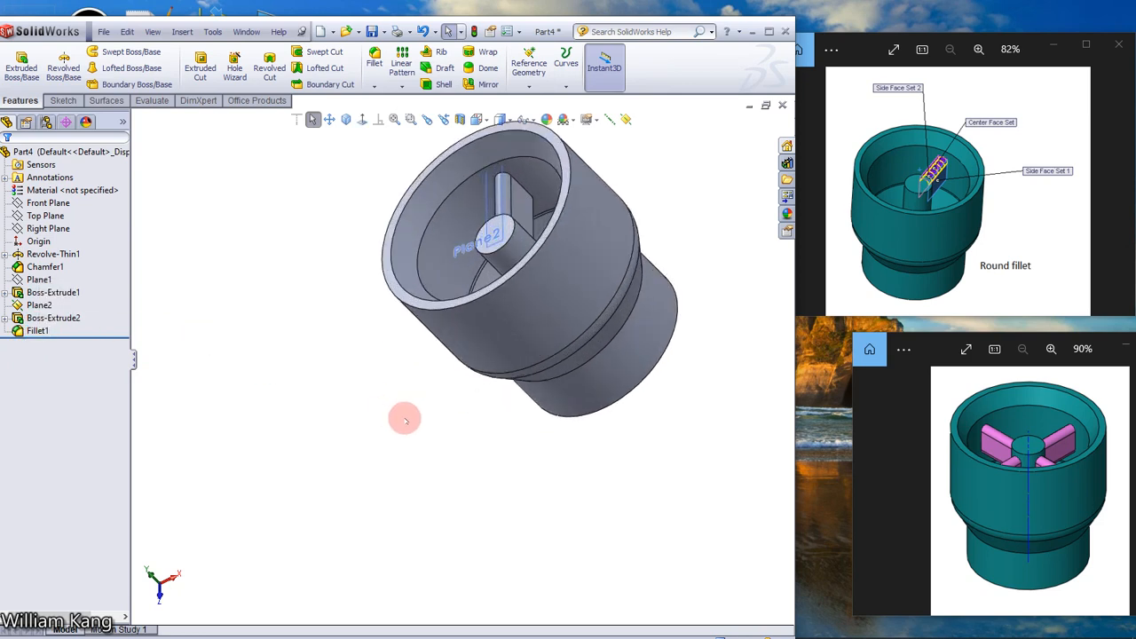
# Step: Retry the full round fillet on the rib's lower edge, selecting one side face, the bottom face as center, and the opposite side face
pyautogui.moveTo(395, 412); pyautogui.dragTo(687, 323, button='middle')
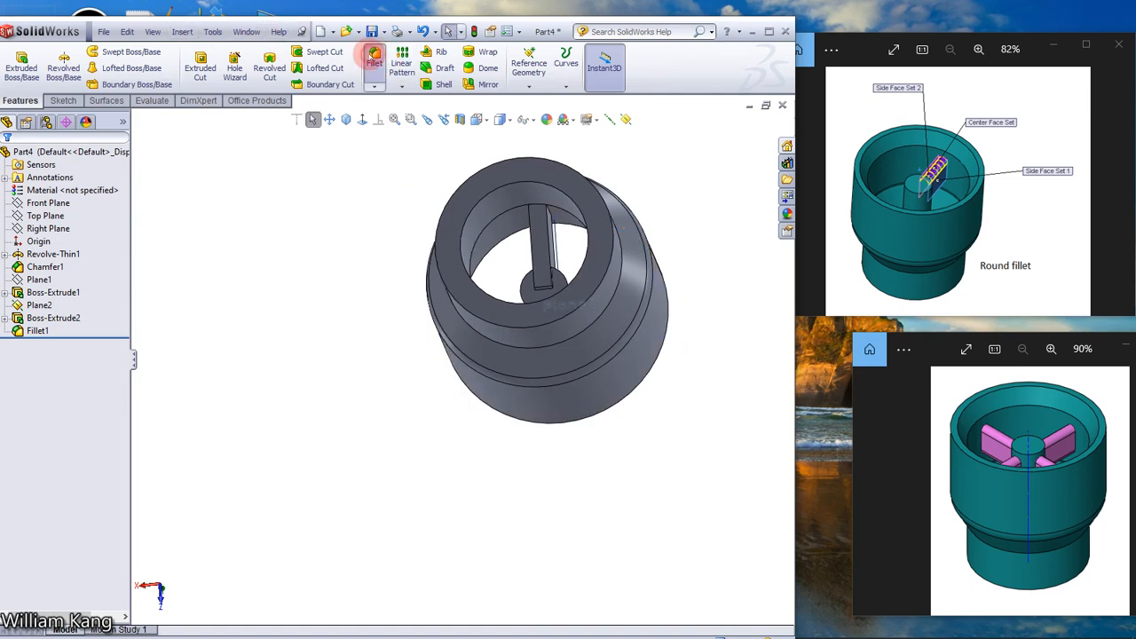
pyautogui.click(374, 56)
pyautogui.scroll(-5, 343, 241)
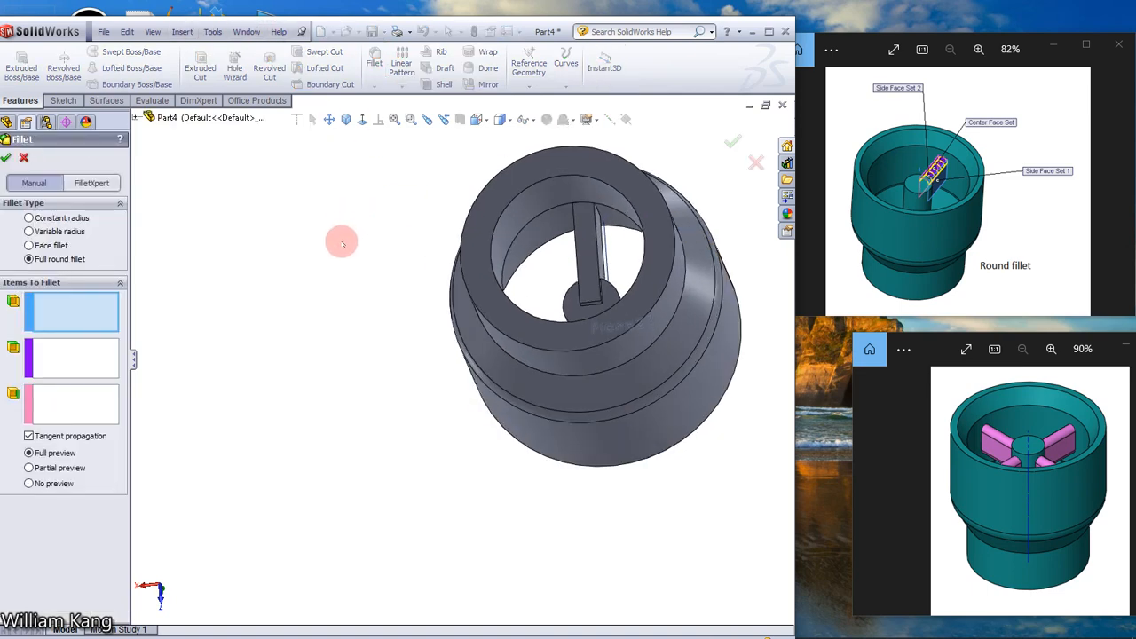
pyautogui.moveTo(434, 307); pyautogui.dragTo(477, 310, button='middle')
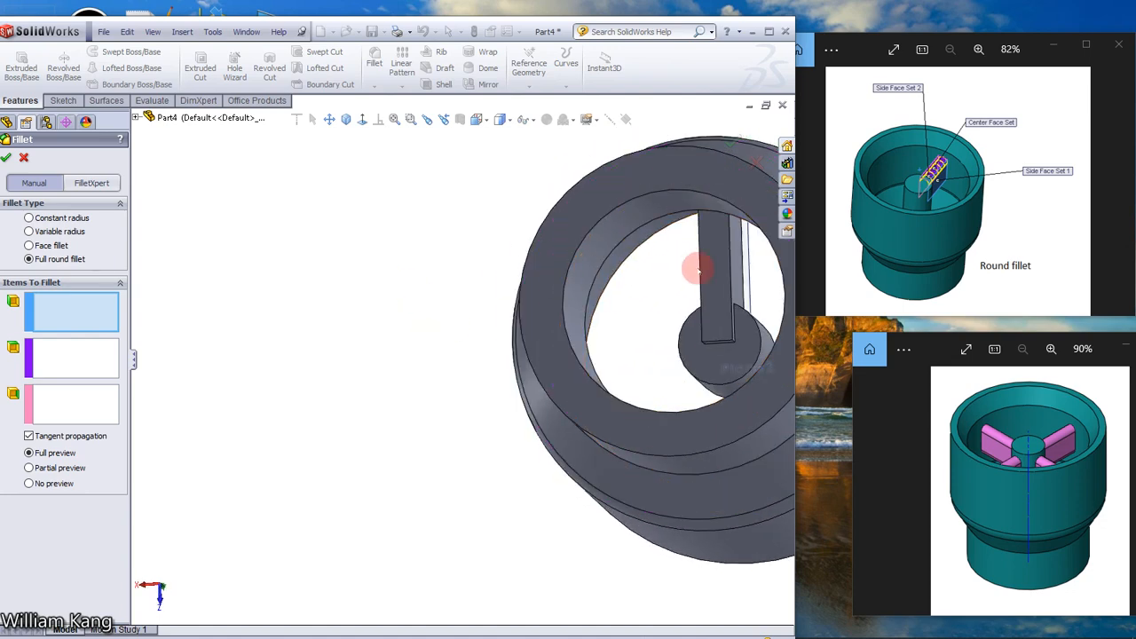
pyautogui.click(738, 269)
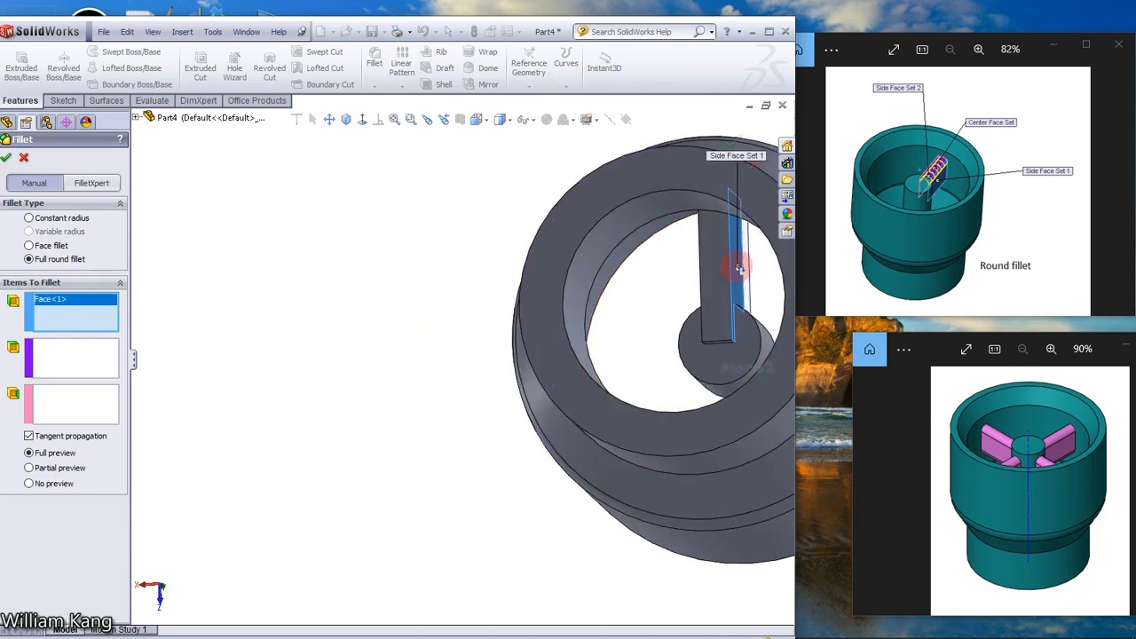
pyautogui.click(59, 355)
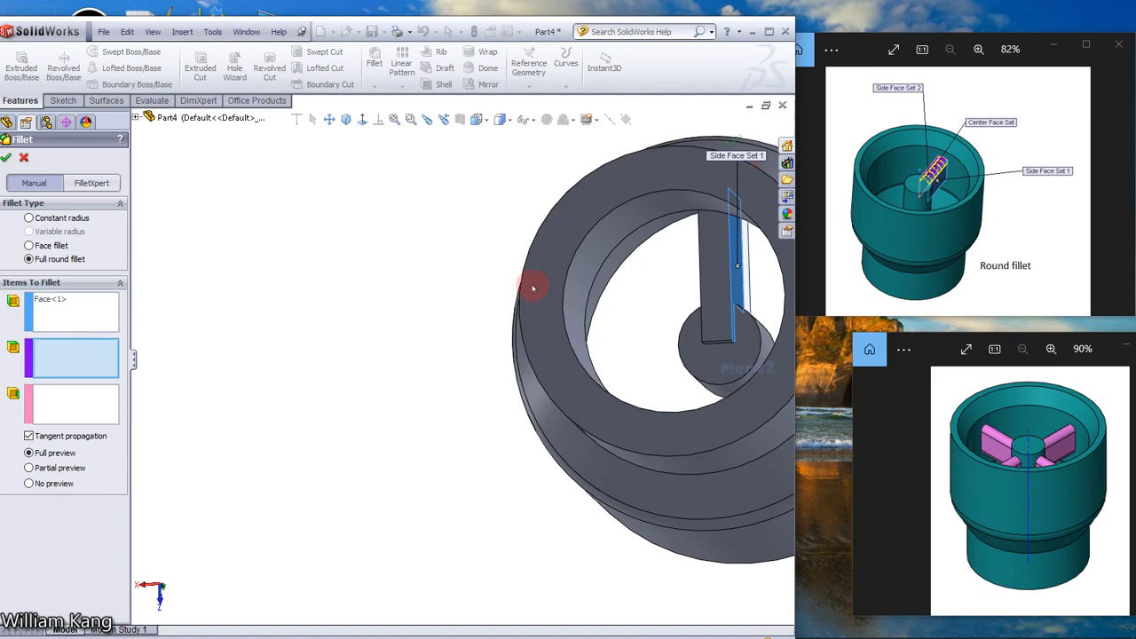
pyautogui.click(719, 271)
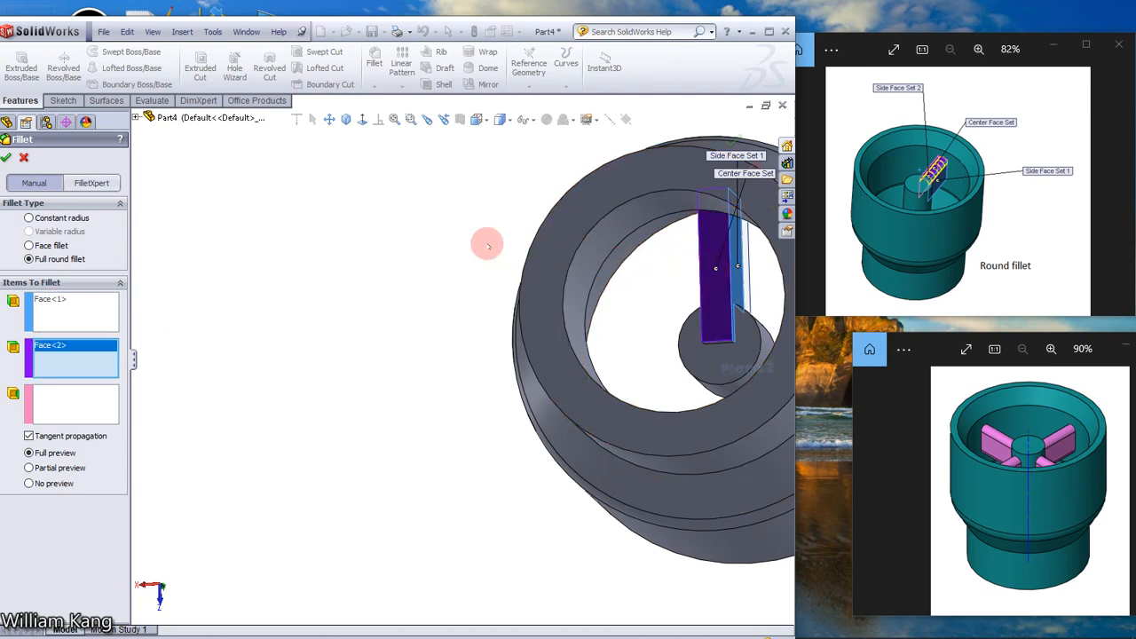
pyautogui.moveTo(447, 246); pyautogui.dragTo(483, 244, button='middle')
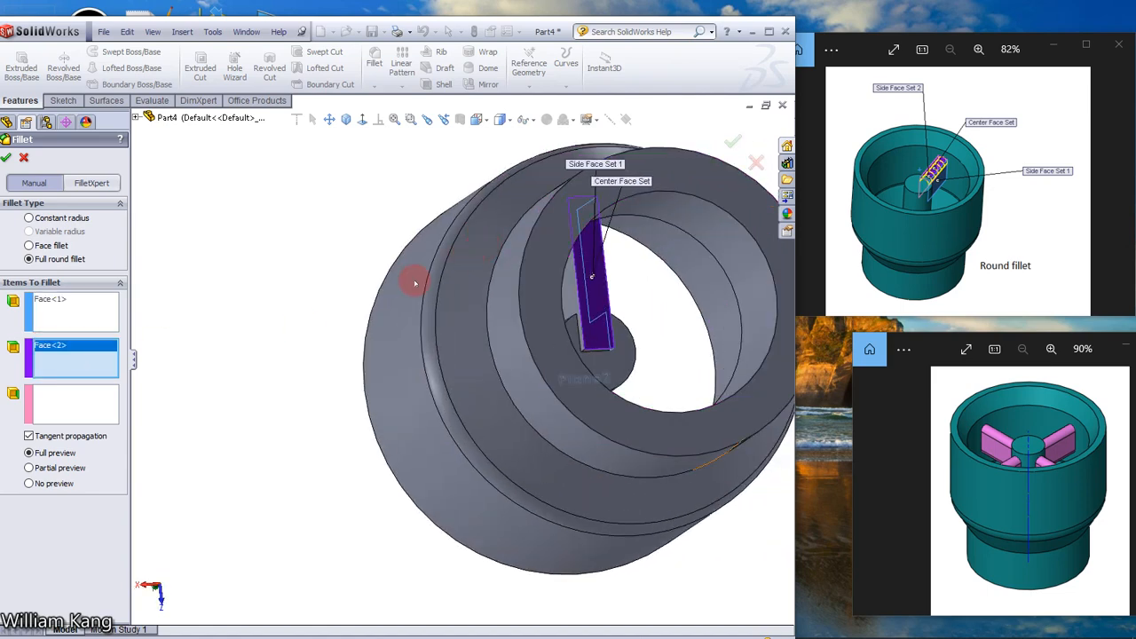
pyautogui.click(80, 404)
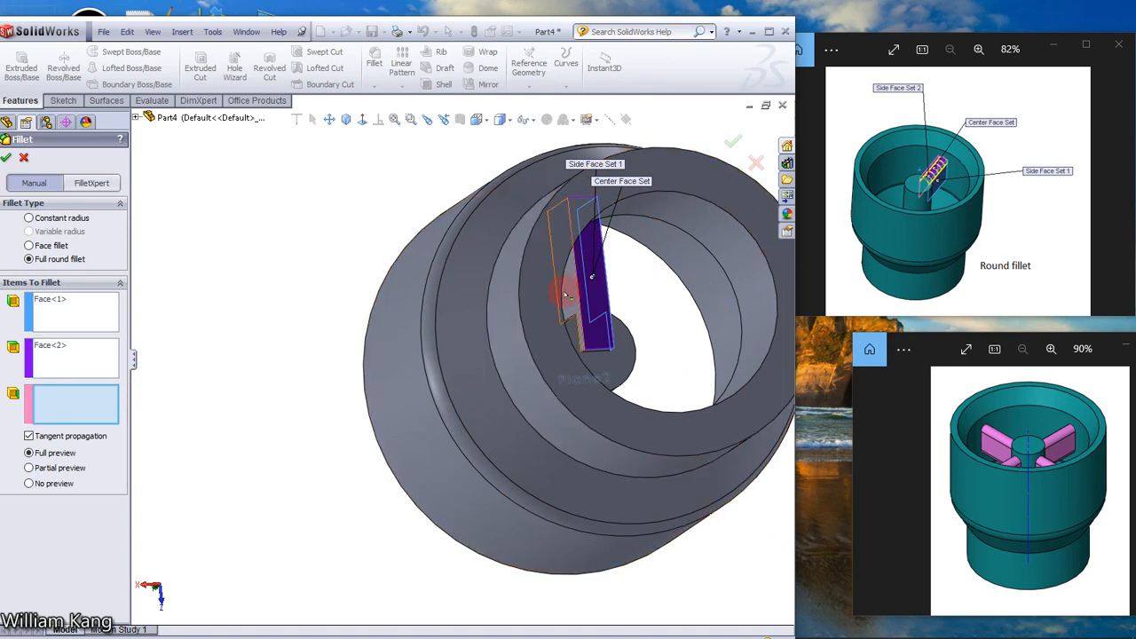
pyautogui.click(574, 300)
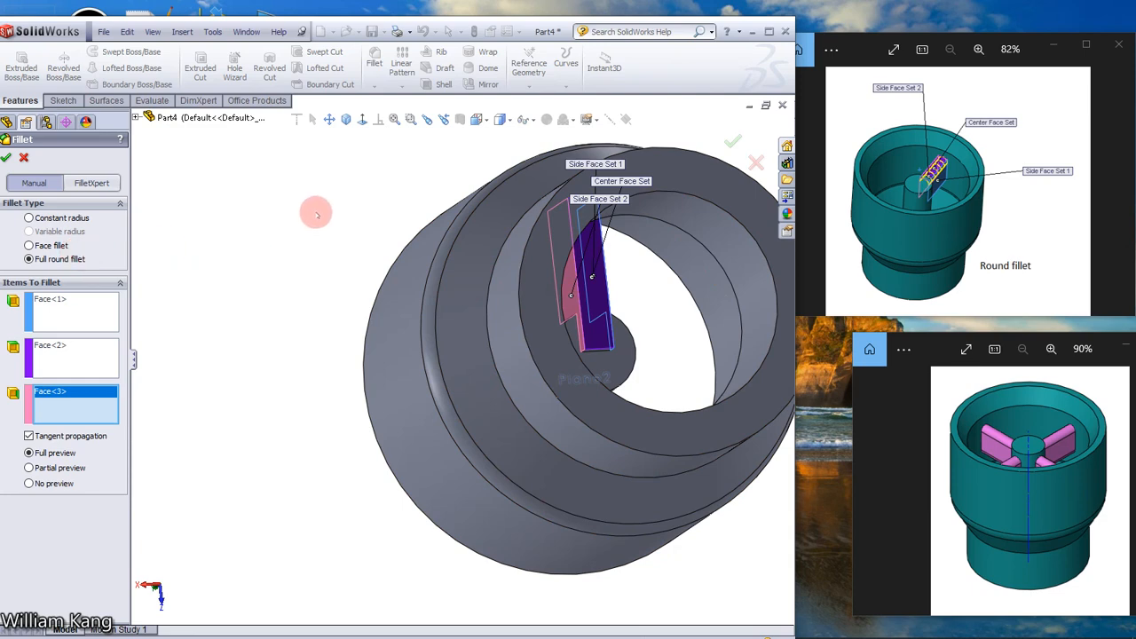
pyautogui.moveTo(314, 211); pyautogui.dragTo(302, 187, button='middle')
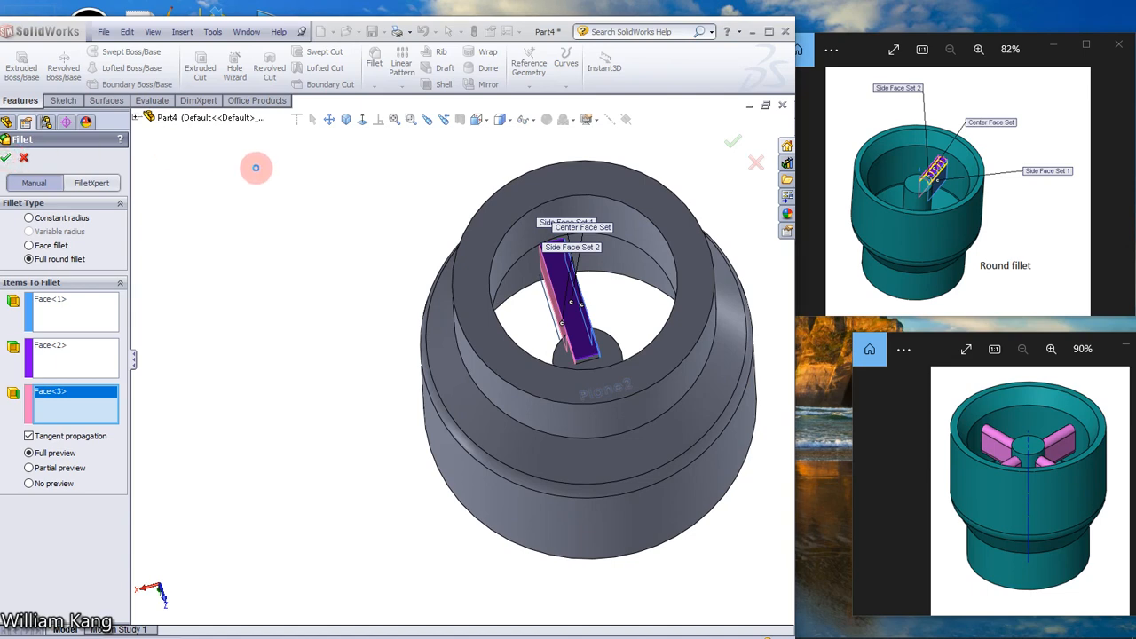
pyautogui.moveTo(199, 233); pyautogui.dragTo(323, 324, button='middle')
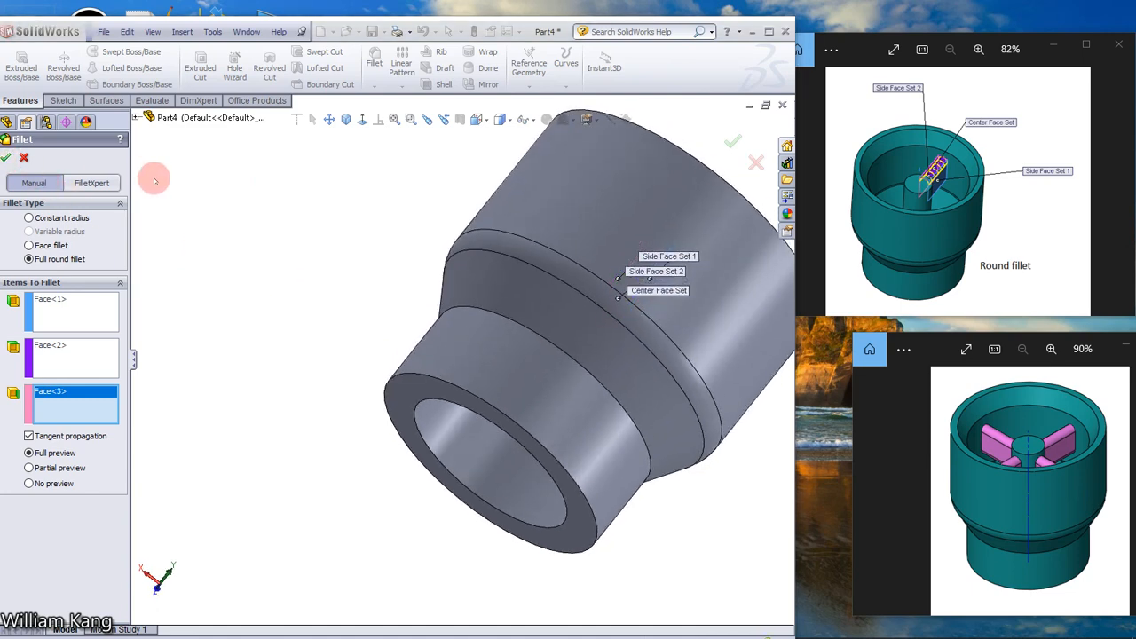
pyautogui.click(23, 157)
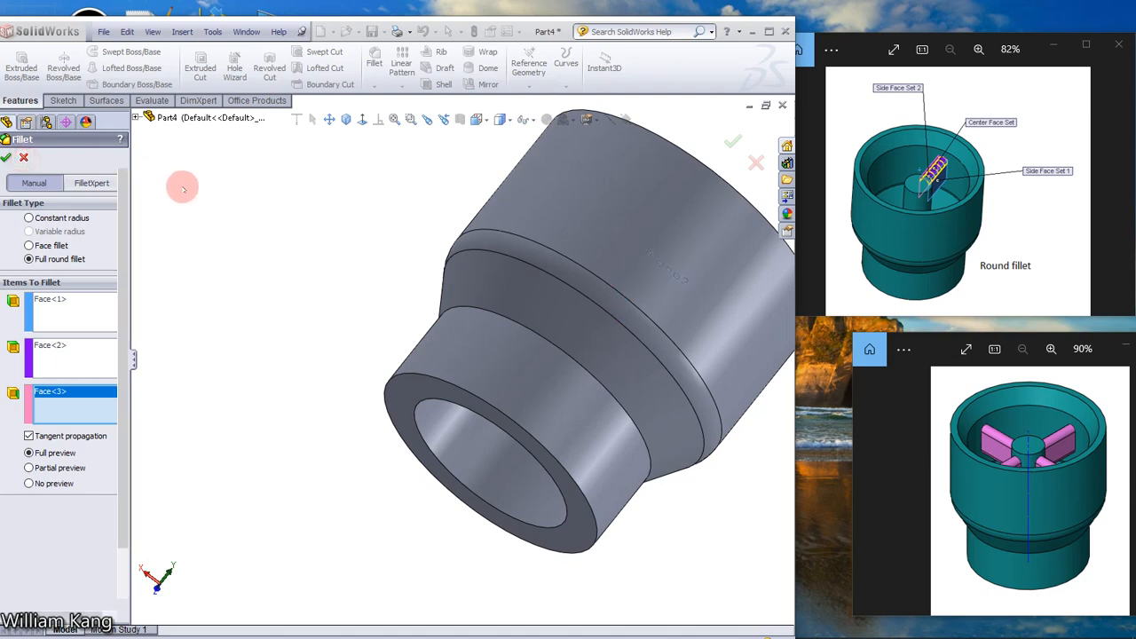
# Step: Leave the open fillet command without applying it and hide the reference plane Plane2, with the part in isometric view
pyautogui.scroll(3, 236, 223)
pyautogui.moveTo(236, 223); pyautogui.dragTo(291, 261, button='middle')
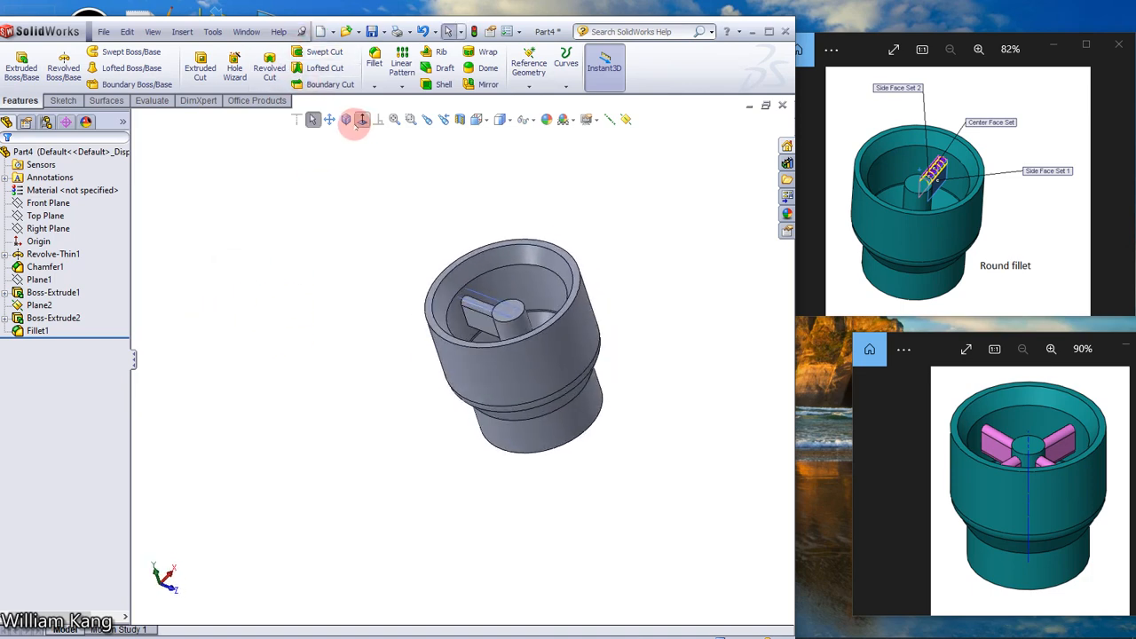
pyautogui.click(347, 119)
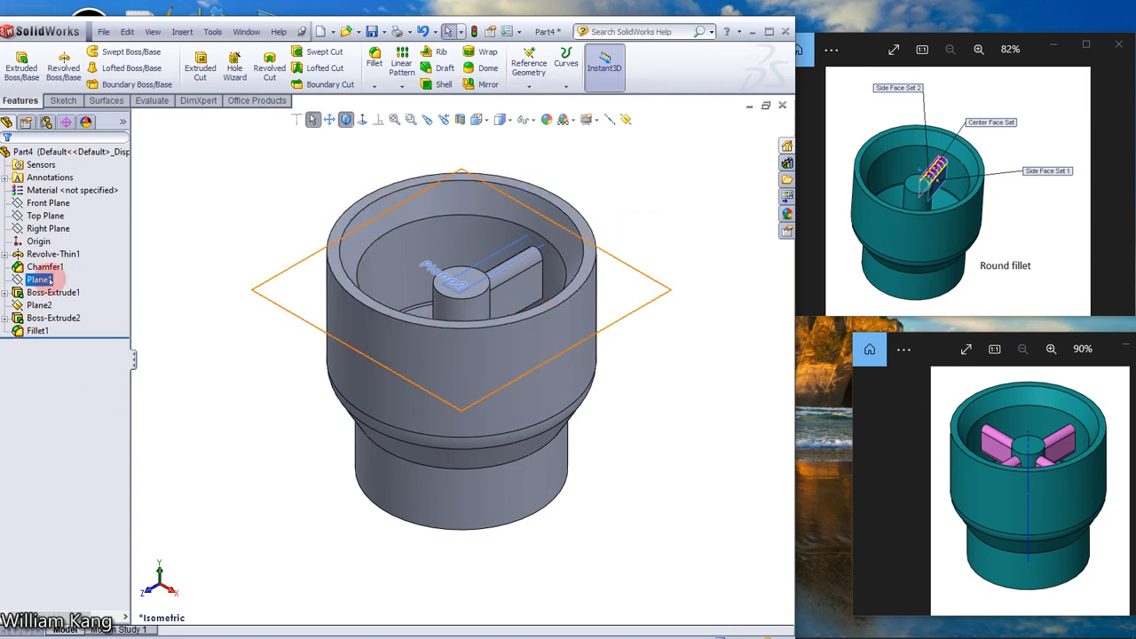
pyautogui.click(40, 305)
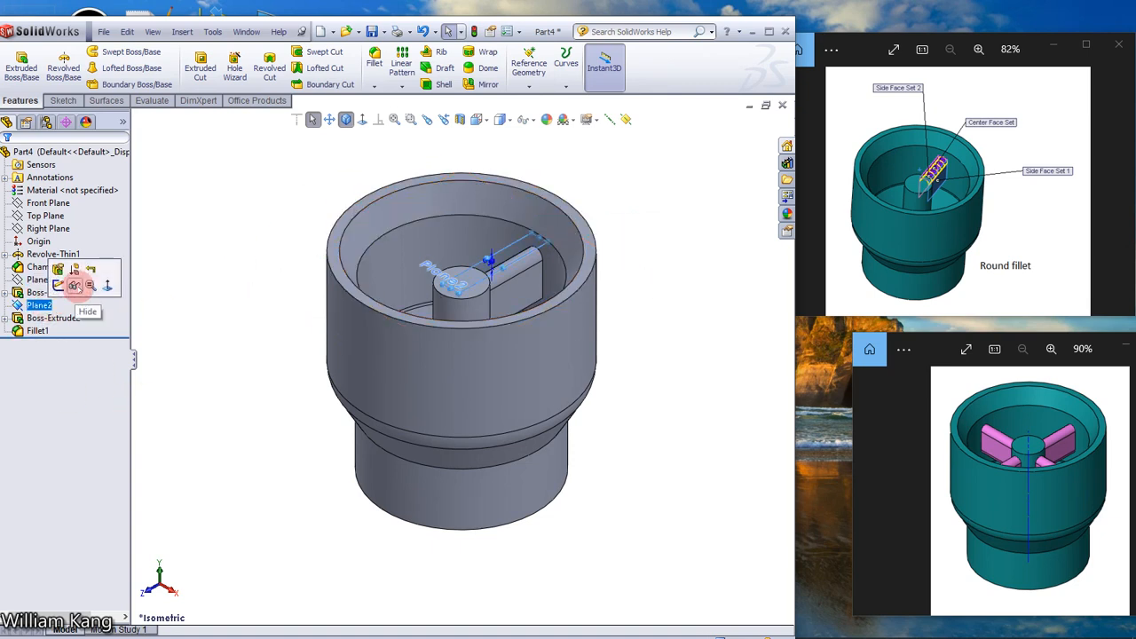
pyautogui.click(75, 285)
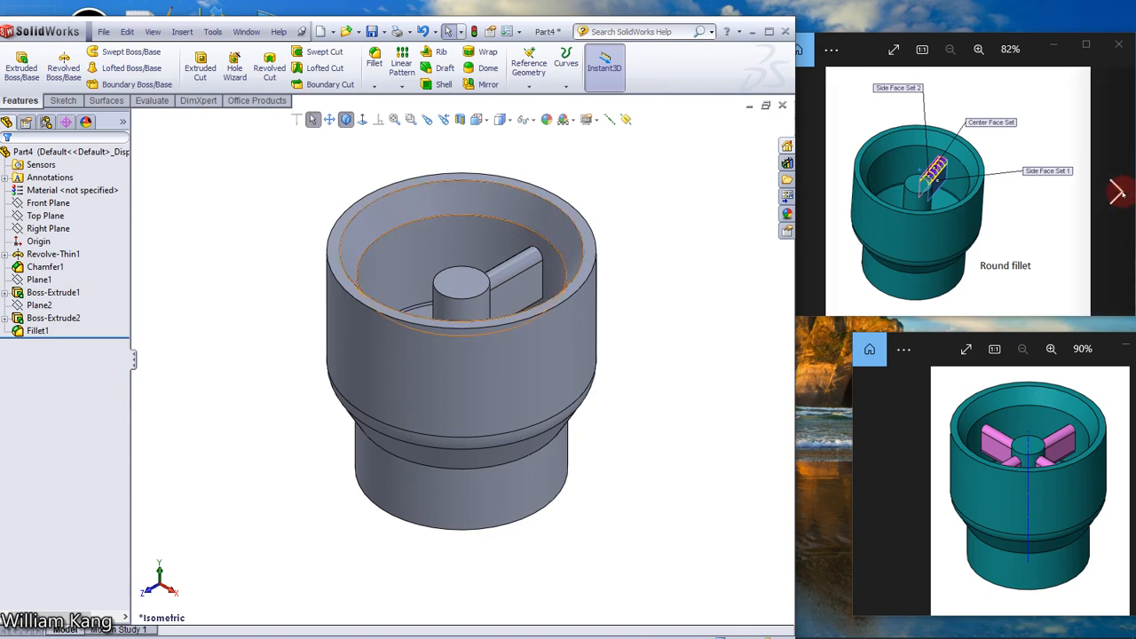
# Step: Bring up the reference image for the circular pattern and start a Circular Pattern with Fillet1 and Boss-Extrude1 as the features to pattern
pyautogui.click(1118, 193)
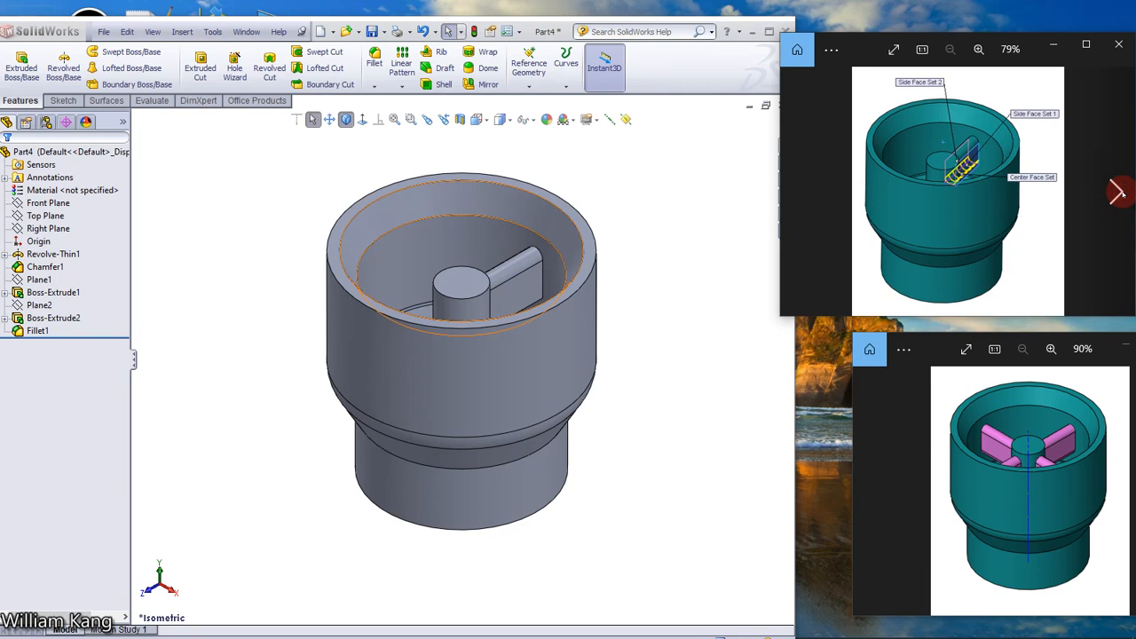
pyautogui.click(1118, 193)
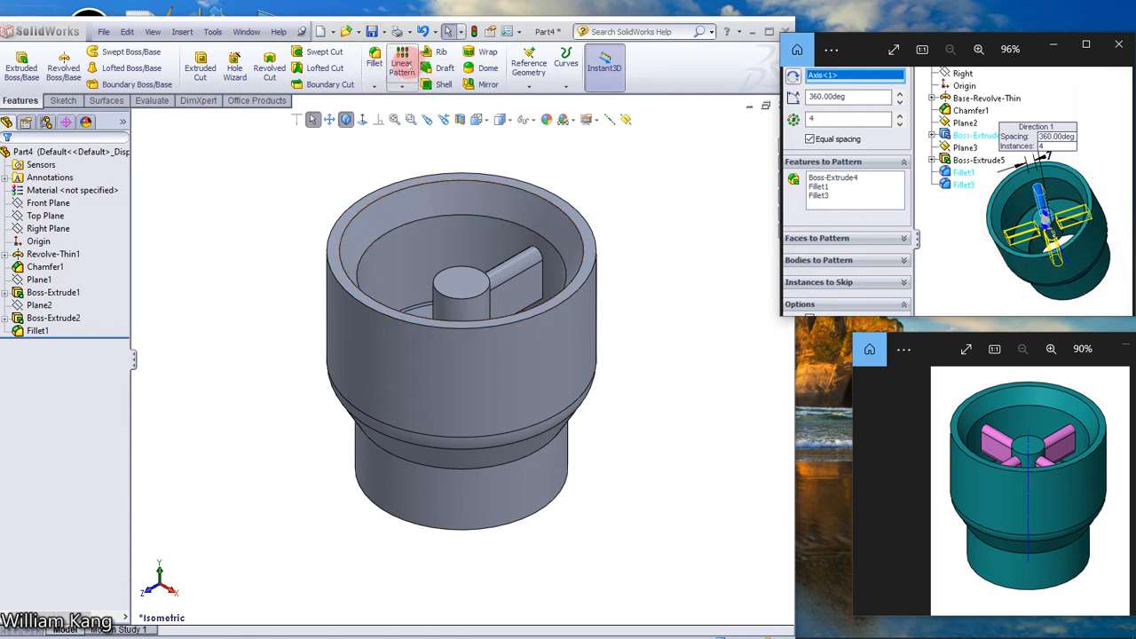
pyautogui.click(403, 89)
pyautogui.click(404, 89)
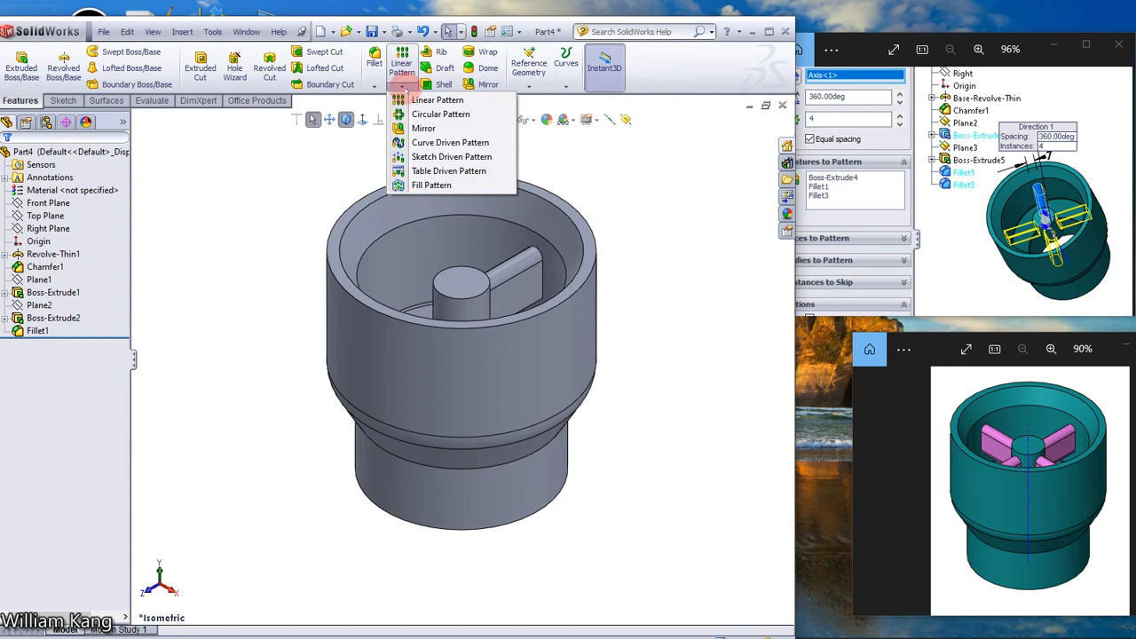
pyautogui.click(427, 115)
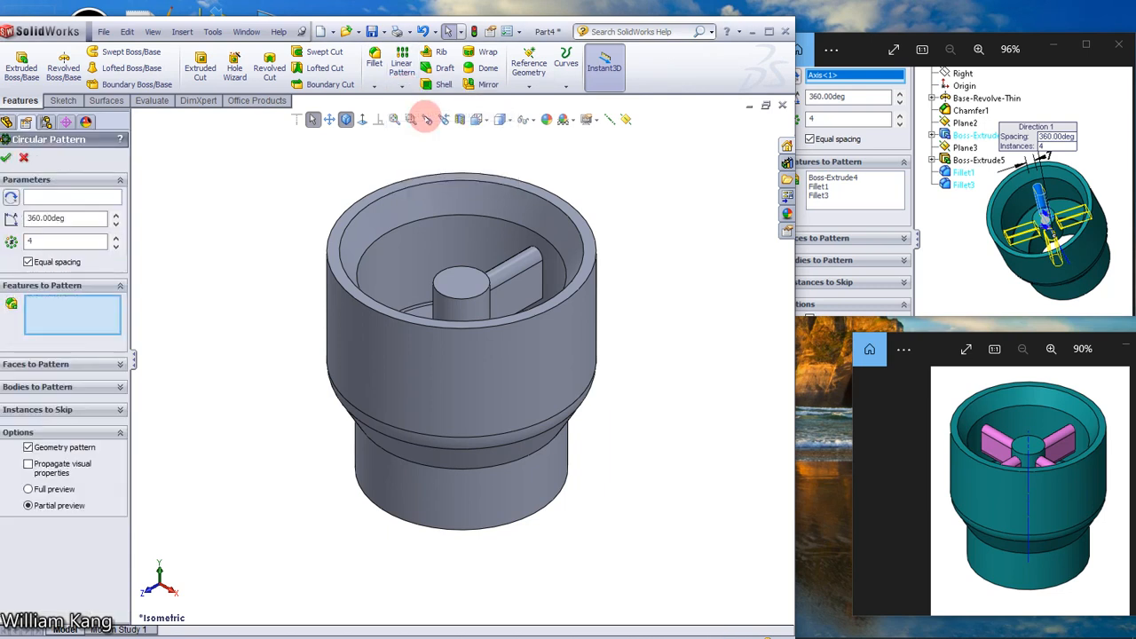
pyautogui.click(135, 117)
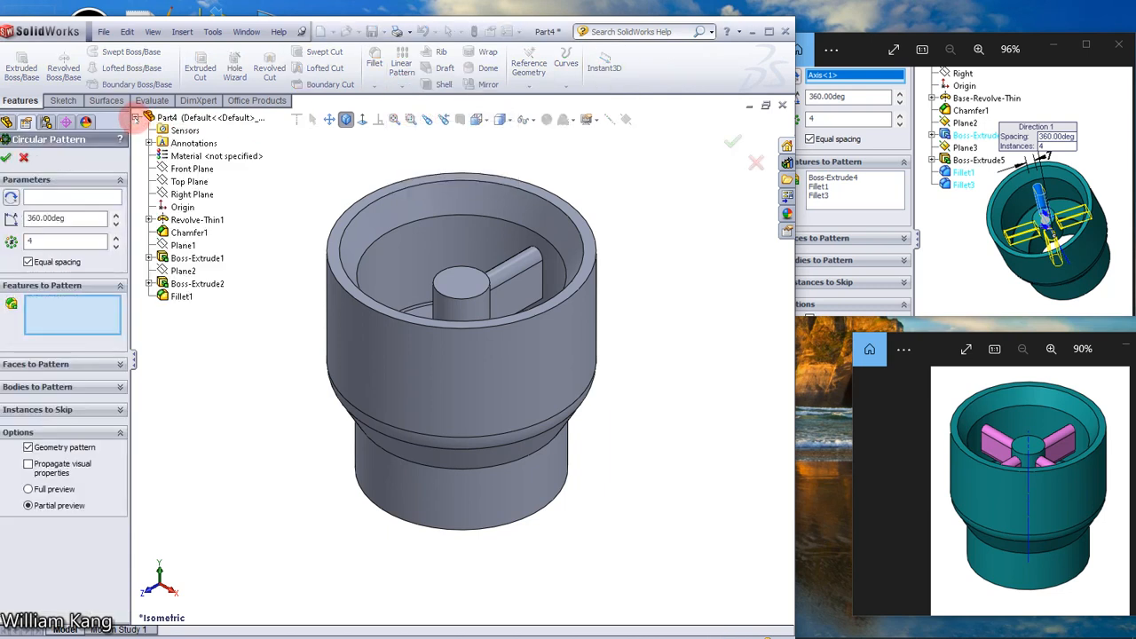
pyautogui.click(184, 295)
pyautogui.click(190, 258)
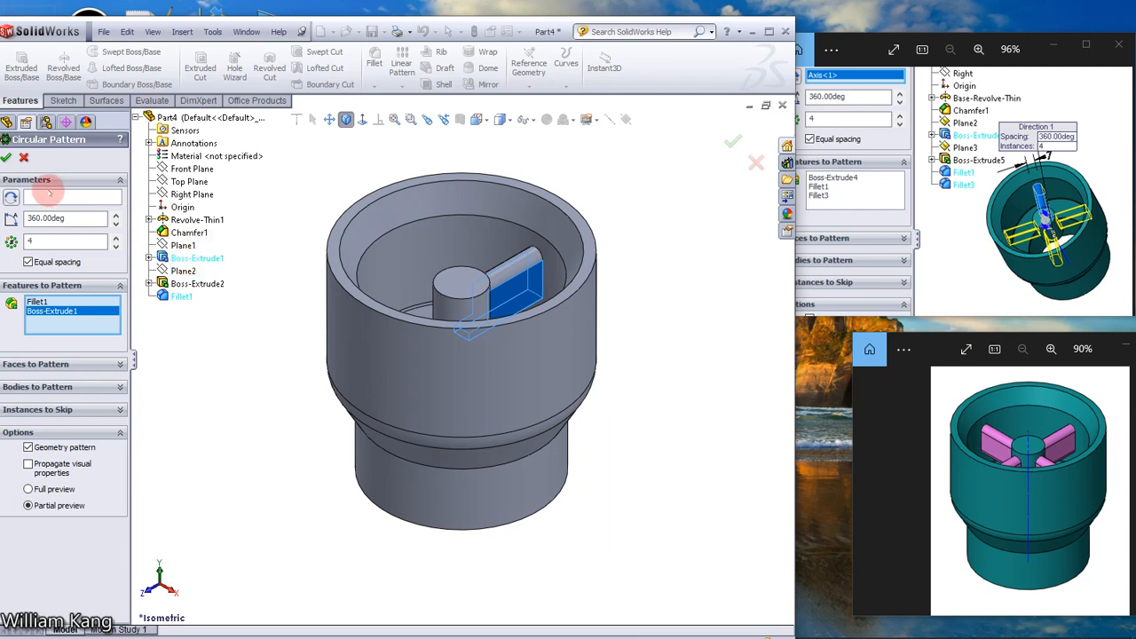
# Step: Show the temporary axes and pattern the rib about the hub's central axis with 4 equally spaced instances over 360 degrees
pyautogui.click(53, 201)
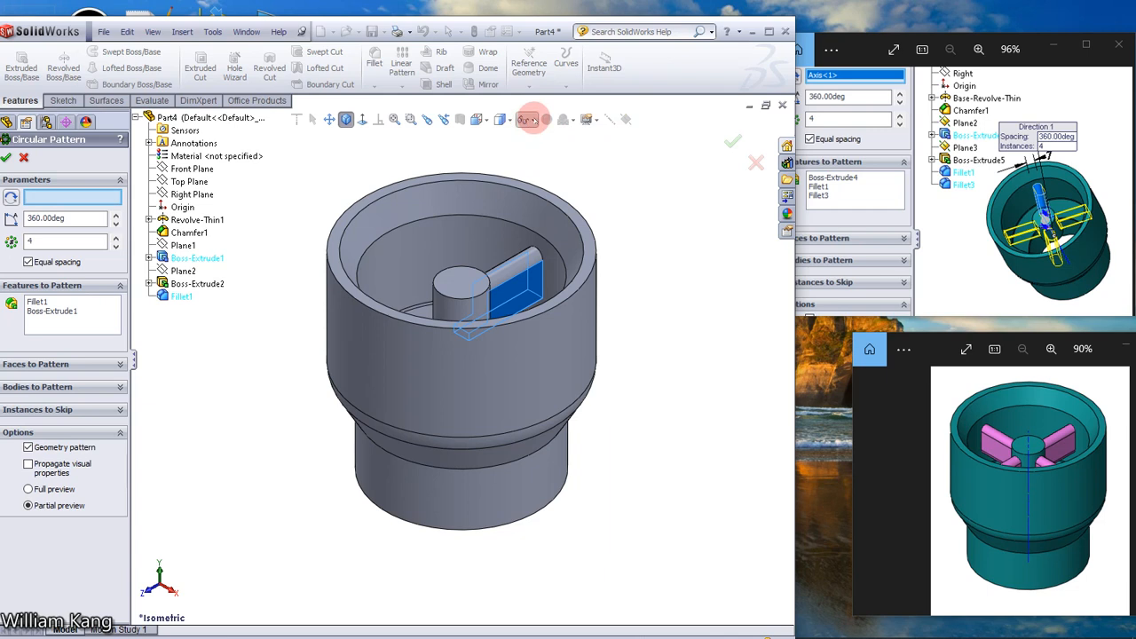
pyautogui.click(531, 119)
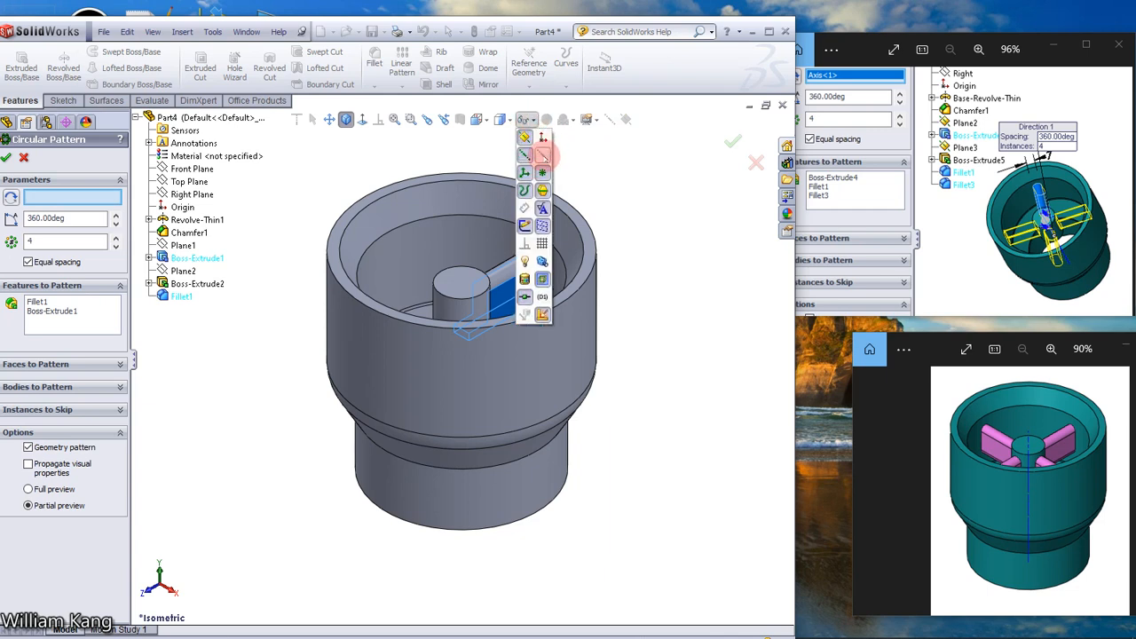
pyautogui.click(543, 156)
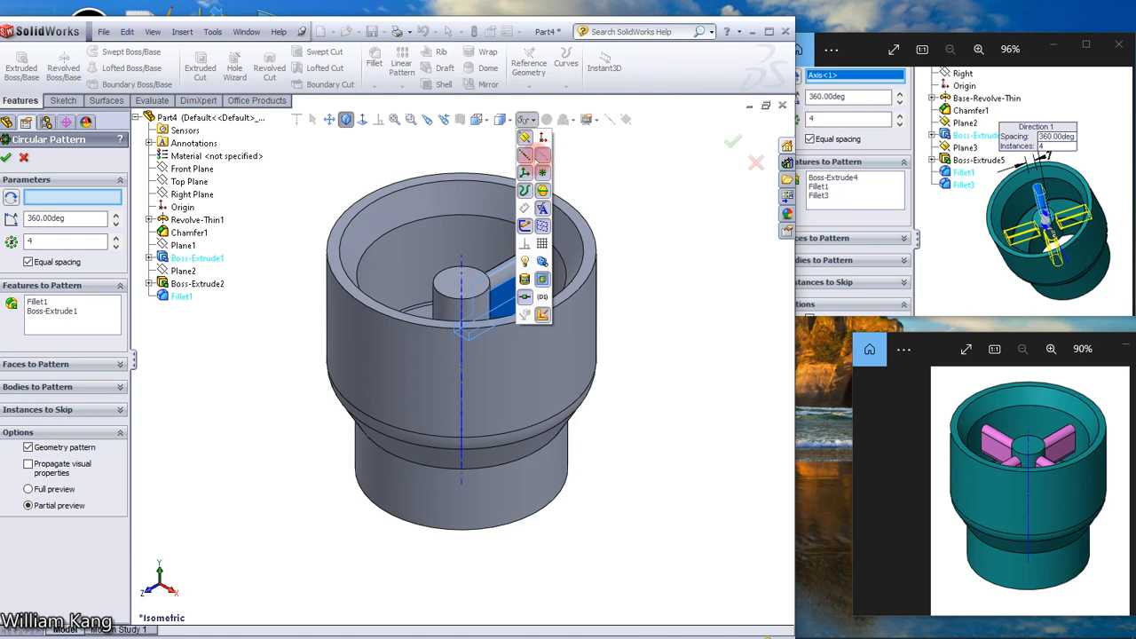
pyautogui.click(55, 197)
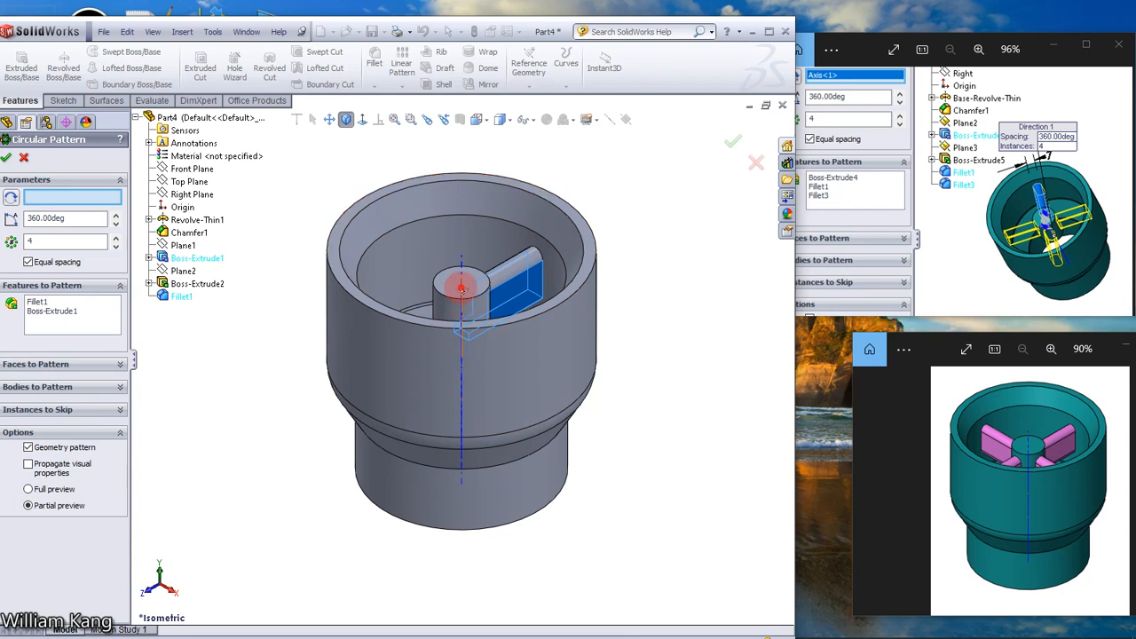
pyautogui.click(460, 286)
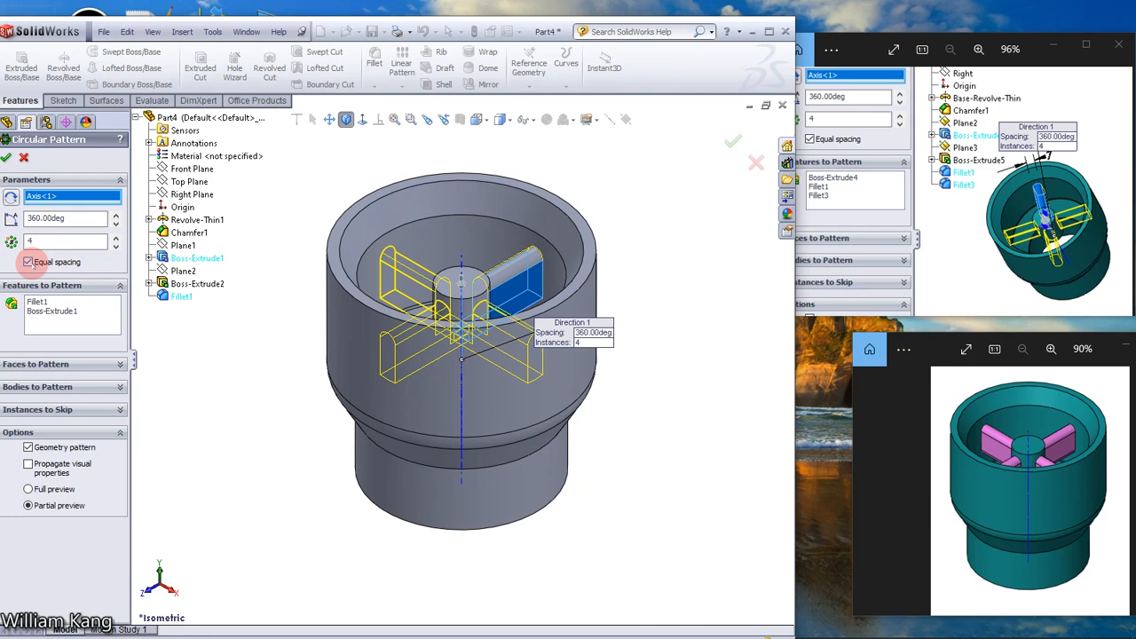
pyautogui.click(7, 158)
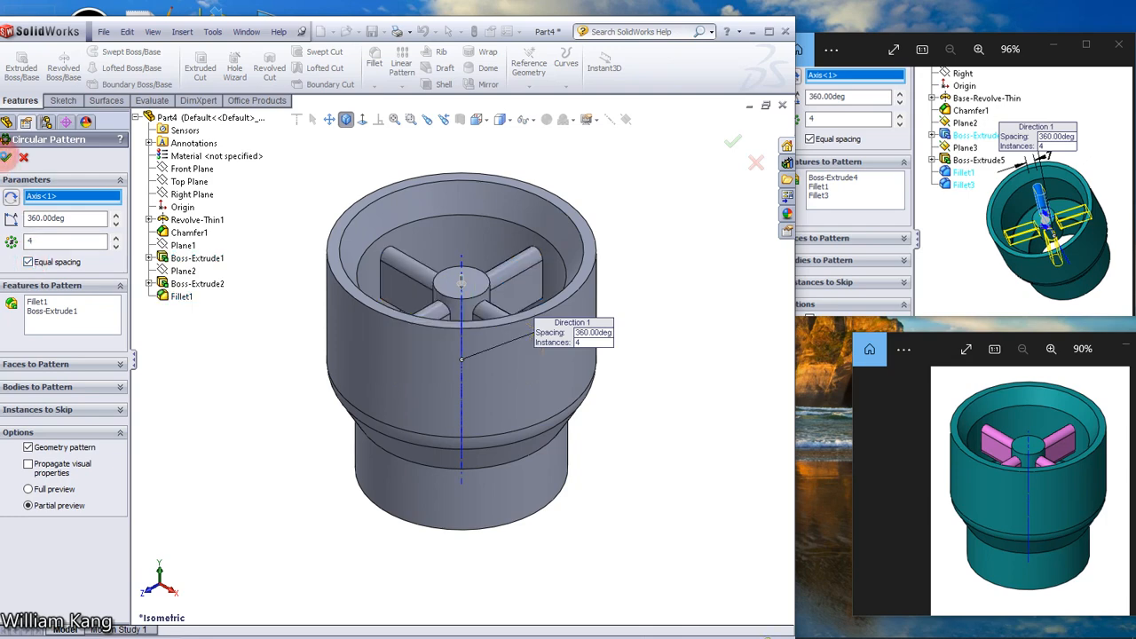
pyautogui.moveTo(284, 188); pyautogui.dragTo(274, 219, button='middle')
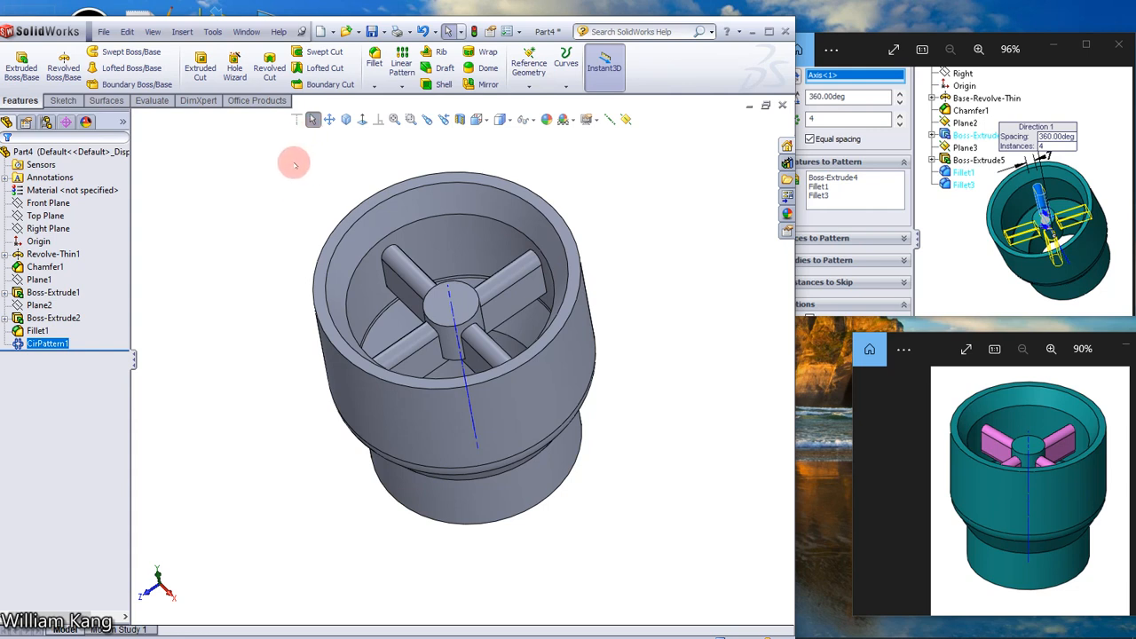
pyautogui.moveTo(545, 5)
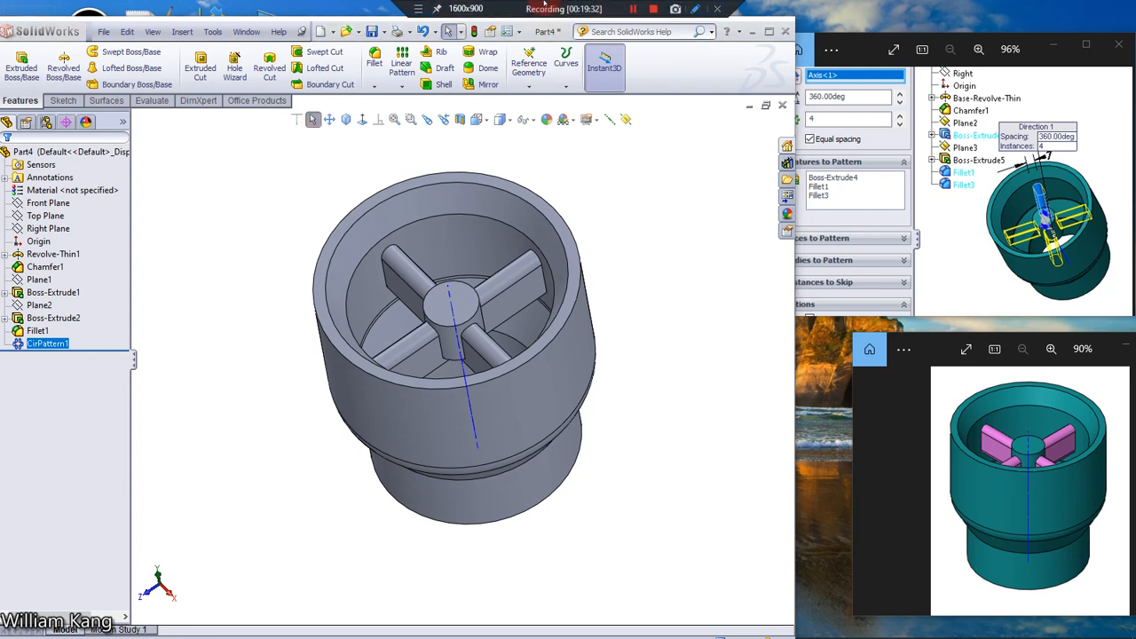